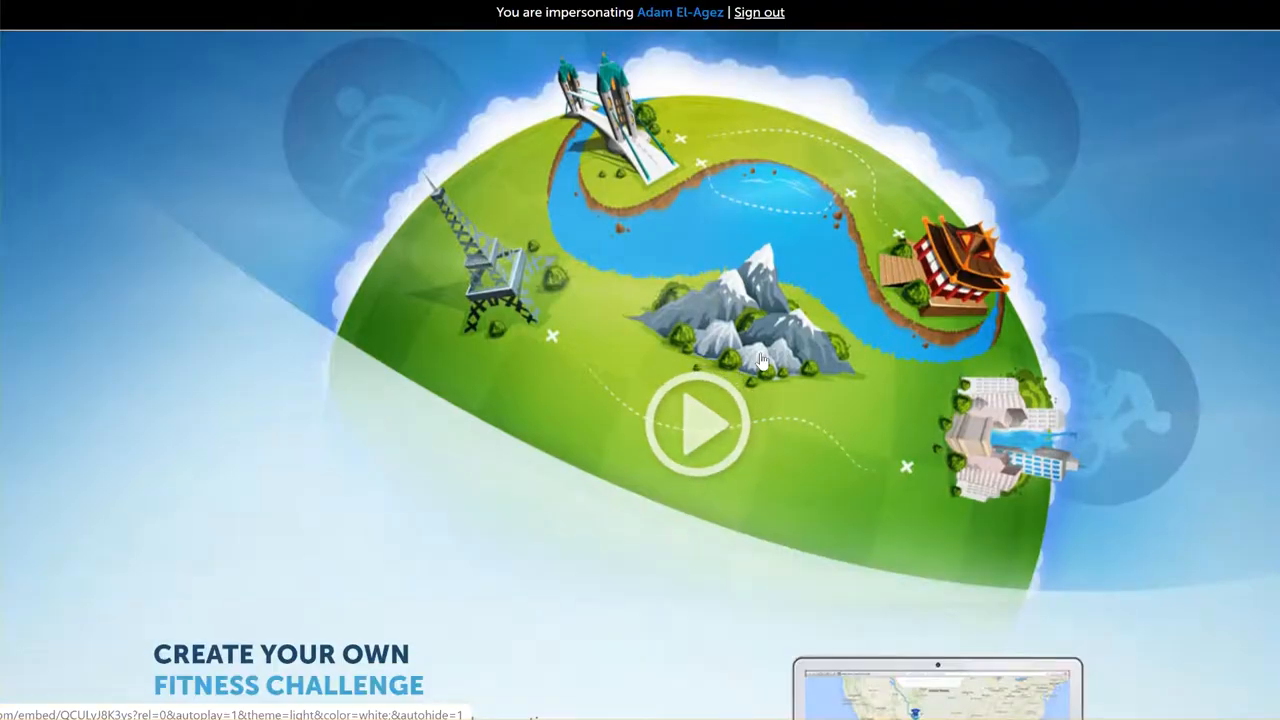
- Start creating a custom mission and choose Group Mission as the mission type
click(362, 611)
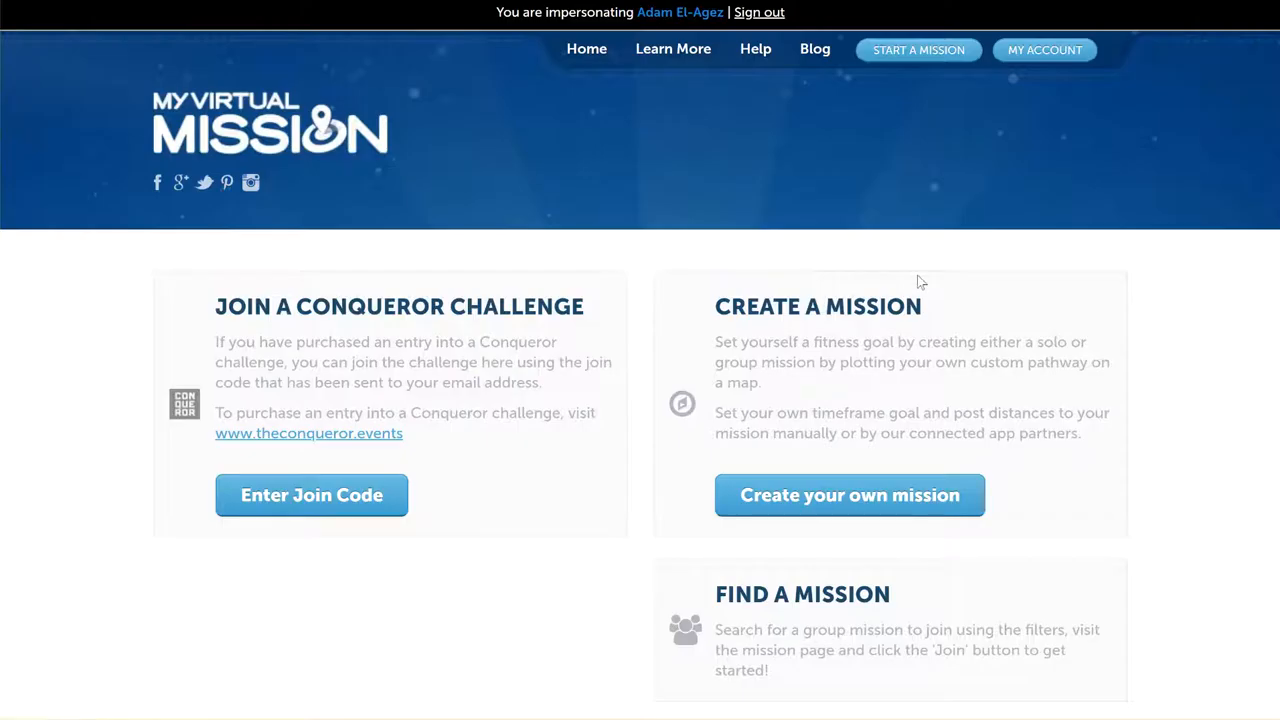
scroll(812, 375, down, 2)
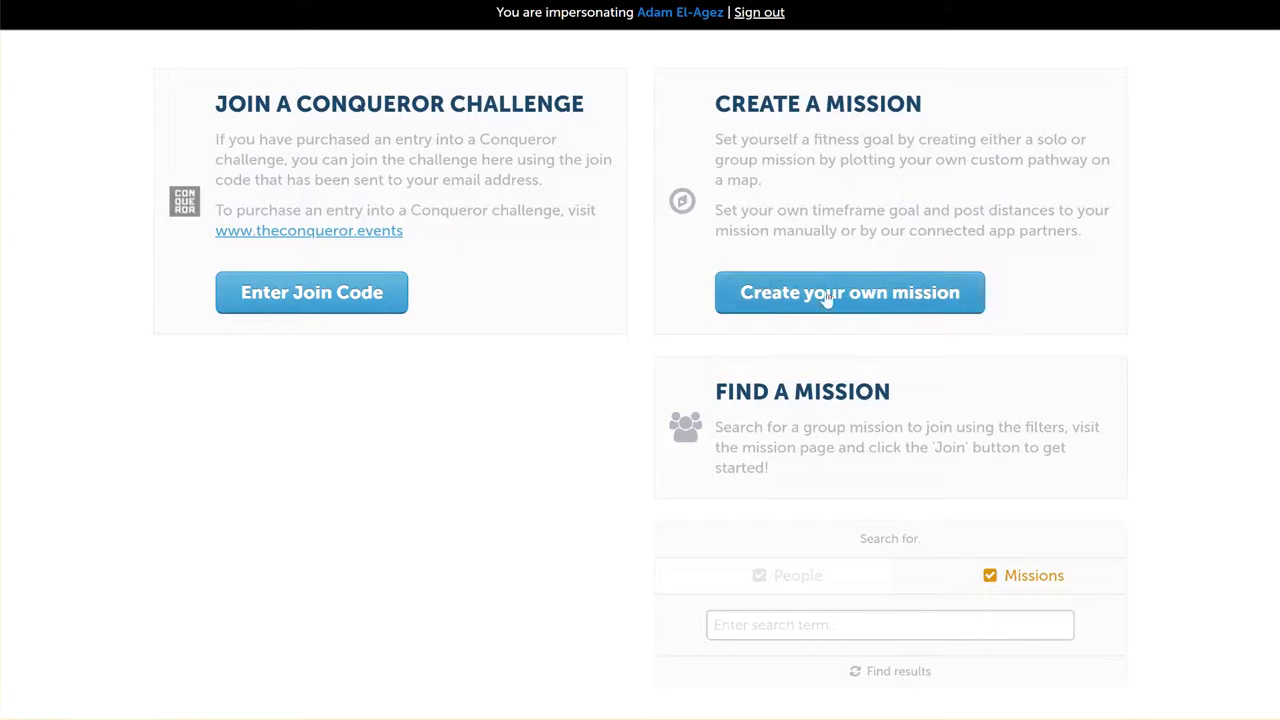
click(875, 303)
scroll(1008, 332, down, 4)
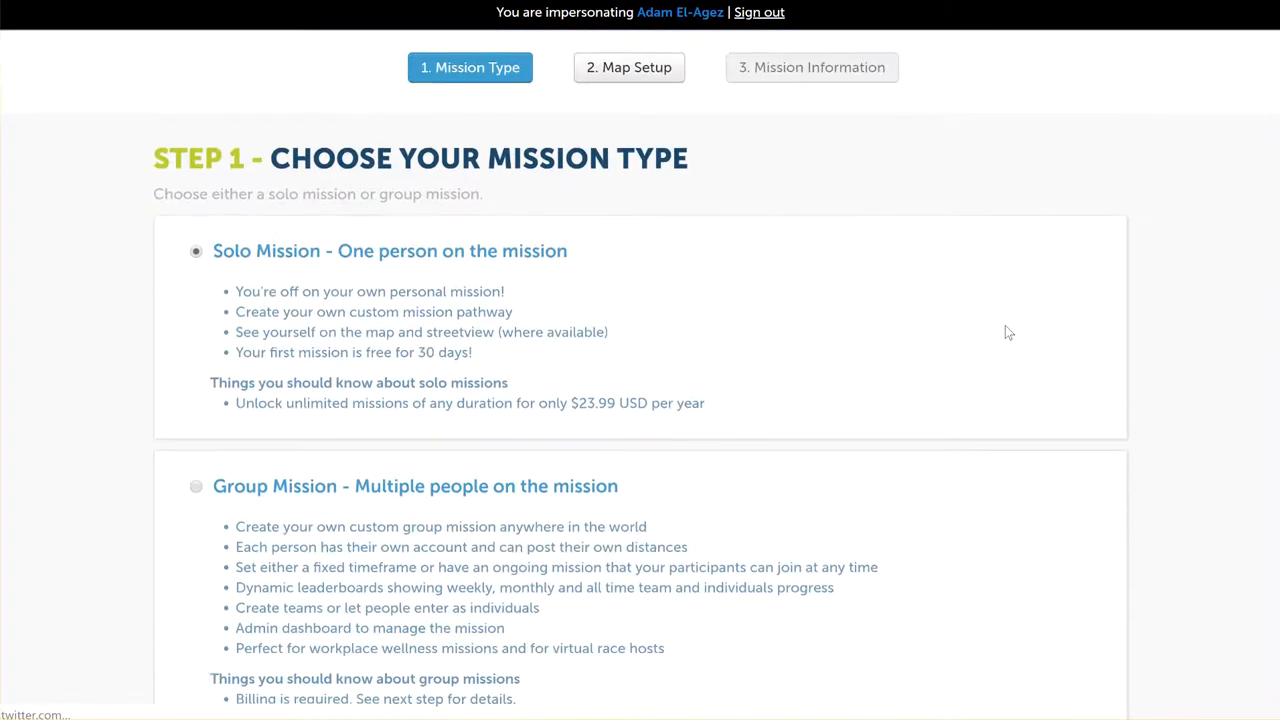
scroll(1025, 333, up, 1)
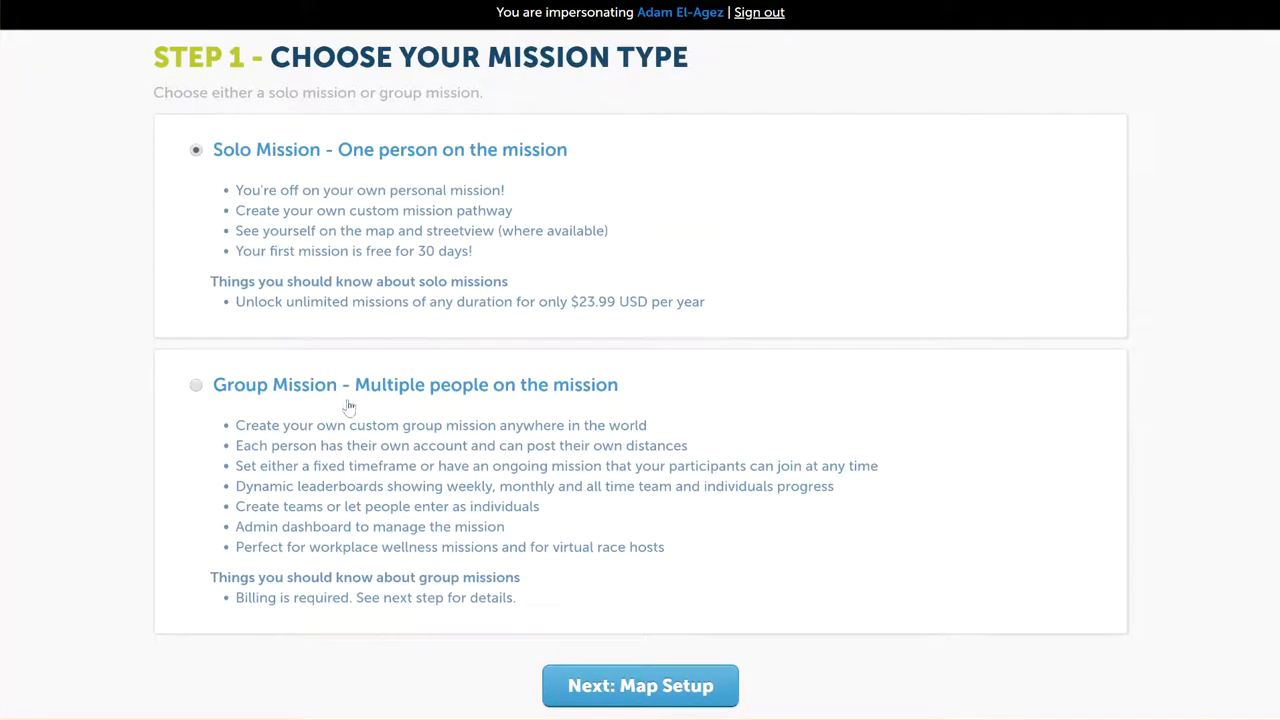
click(304, 398)
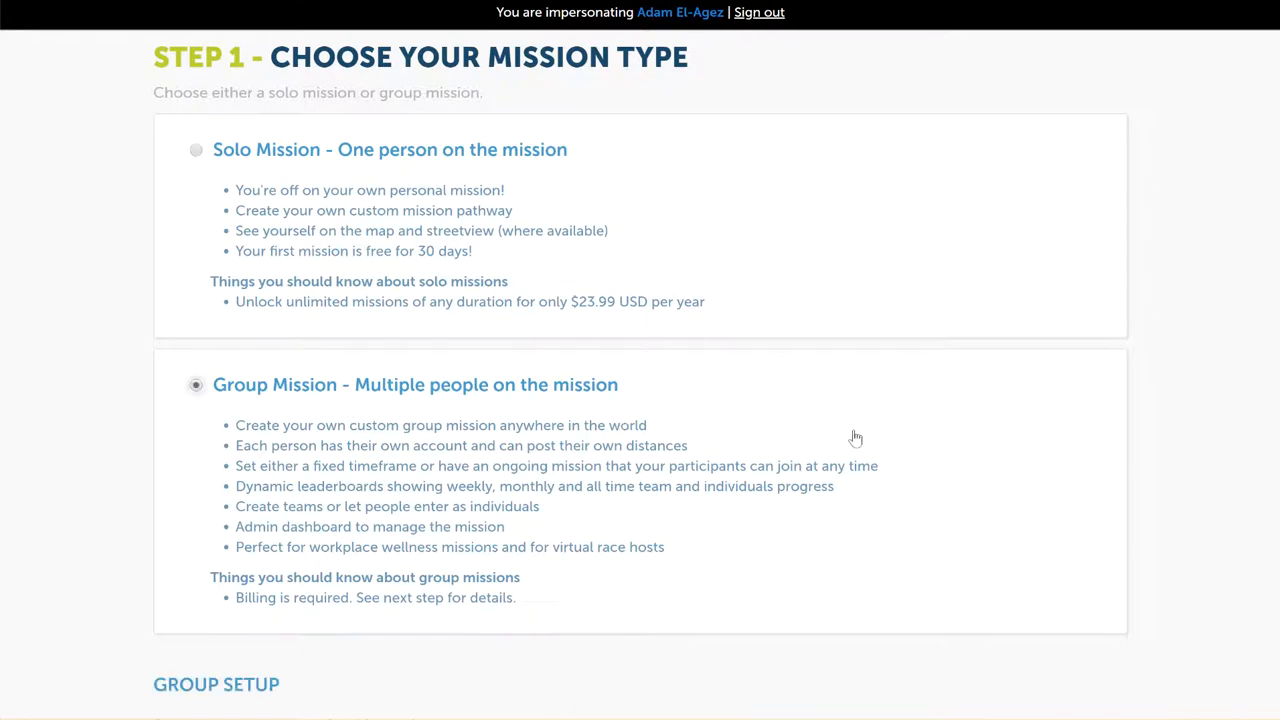
- Name the new group "Test Race Host Group" and enter "KLJKLASFJklASf" as its description
scroll(845, 438, down, 3)
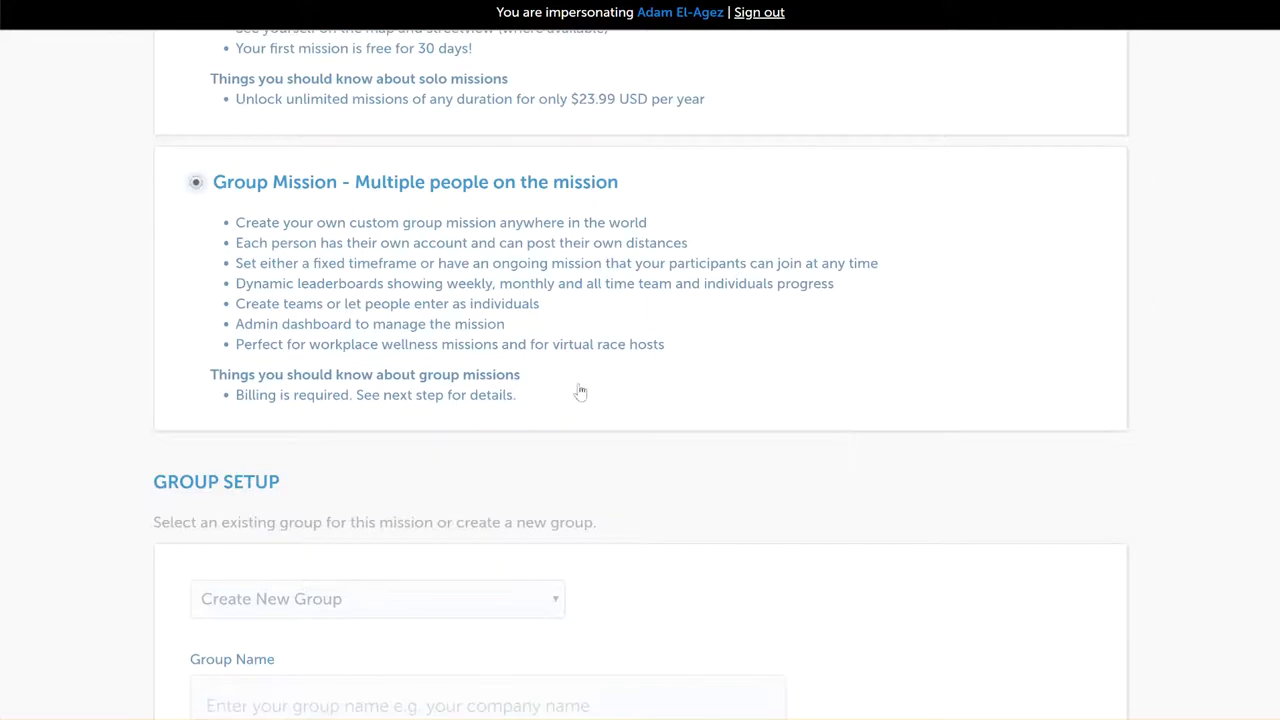
scroll(946, 404, down, 2)
scroll(1077, 406, down, 2)
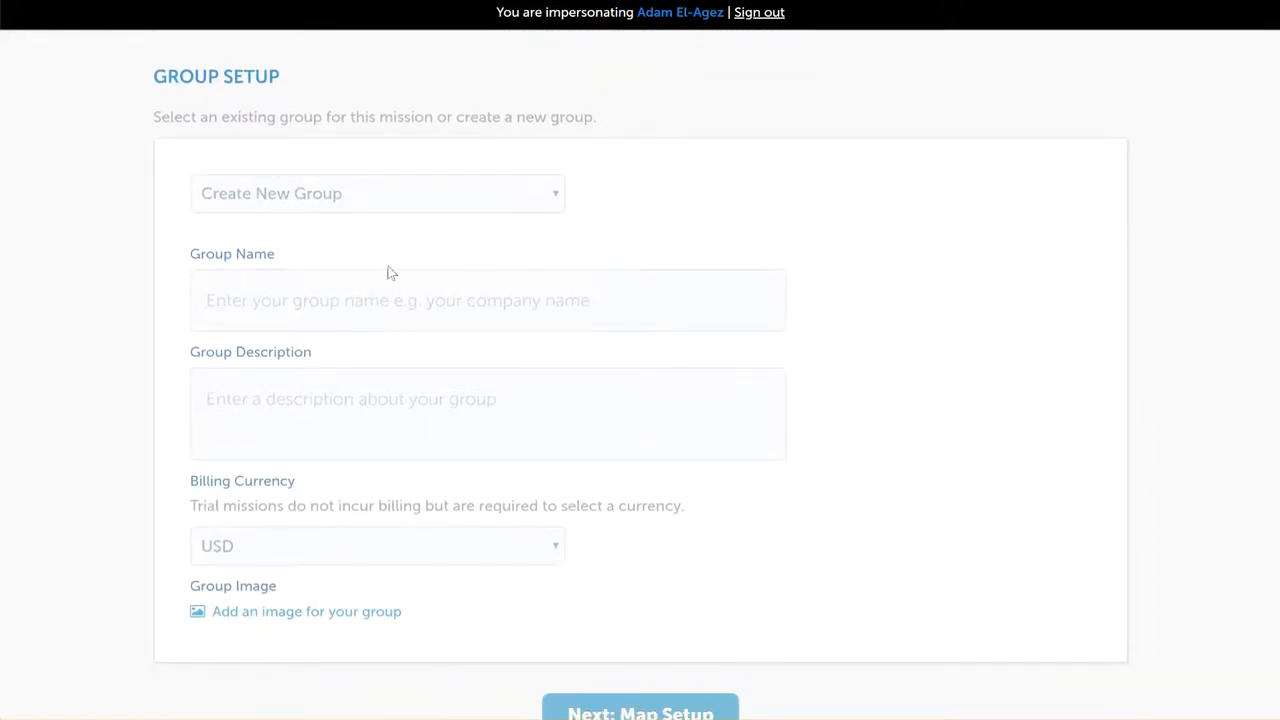
click(300, 307)
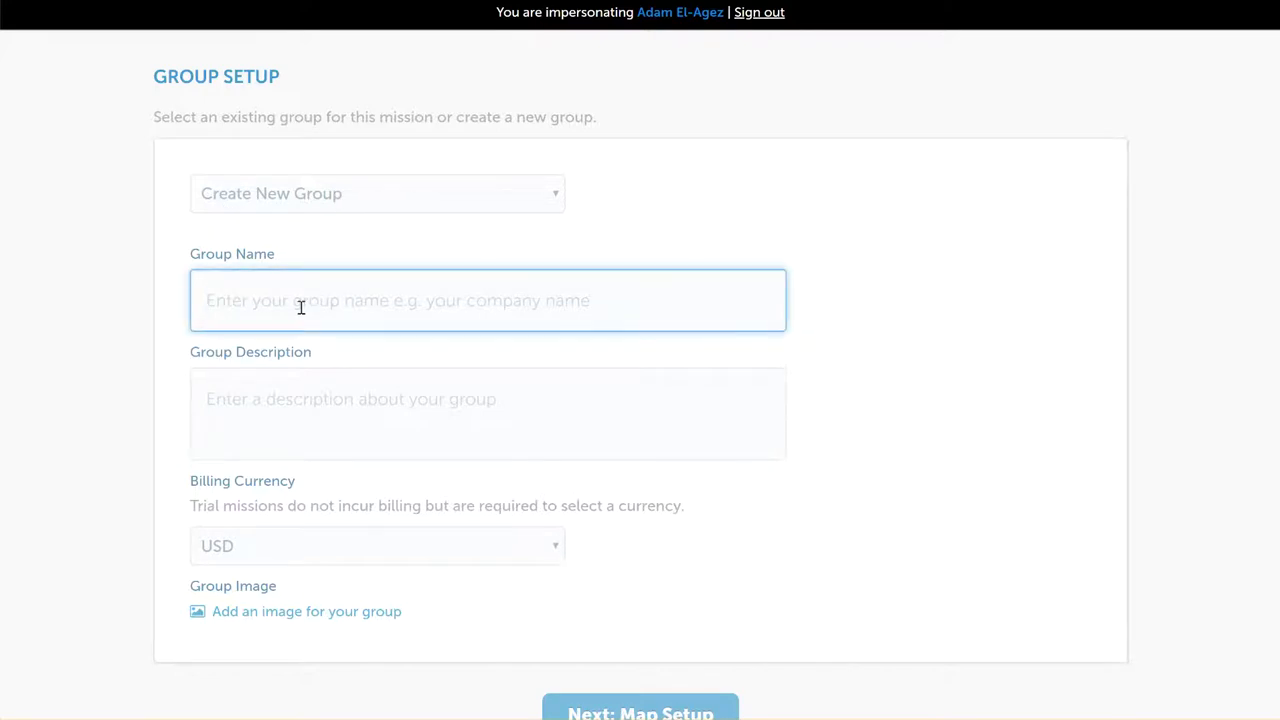
text(Test Race Heist Group)
key(Tab)
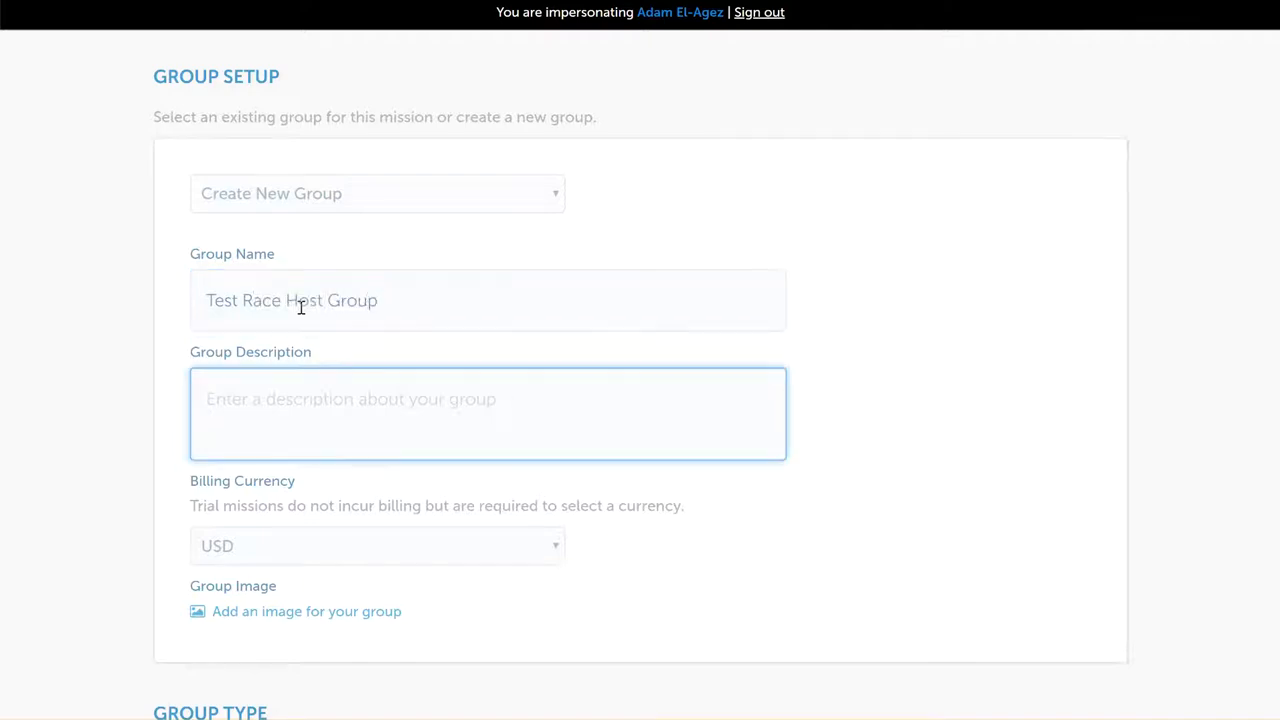
text(KLJKLASFJklASf)
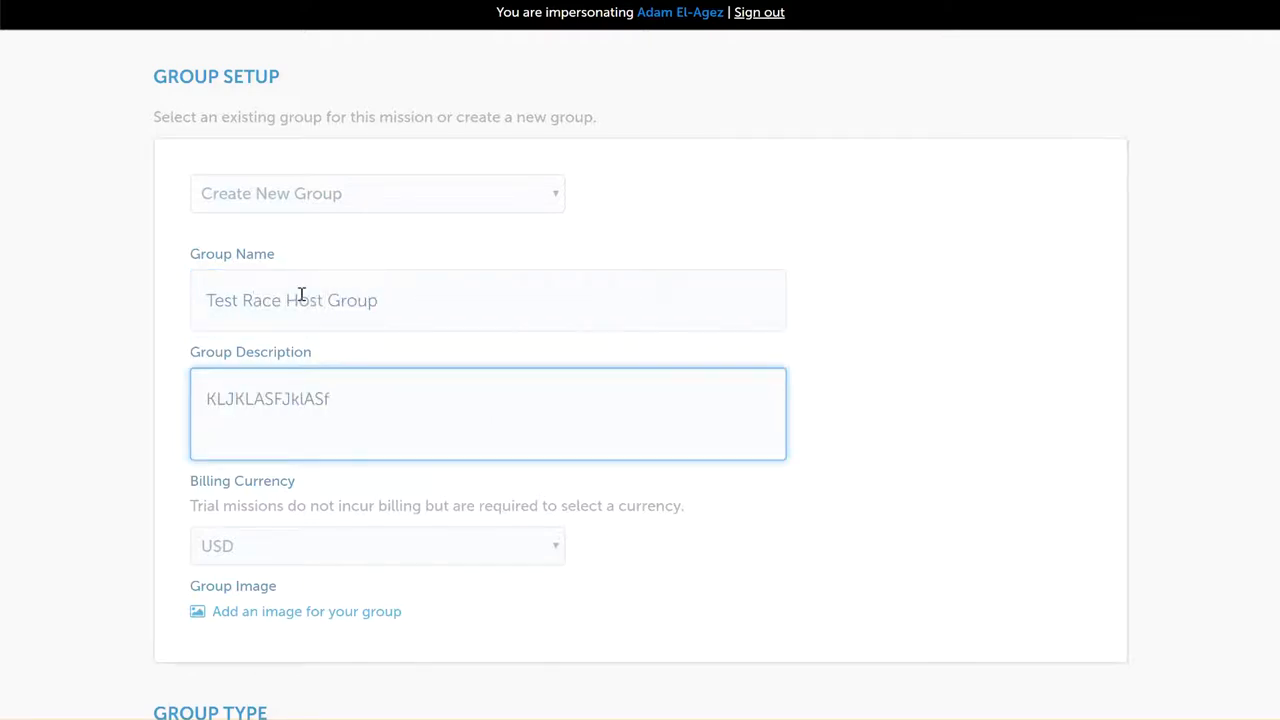
- Choose USD as the group's billing currency
scroll(469, 486, down, 3)
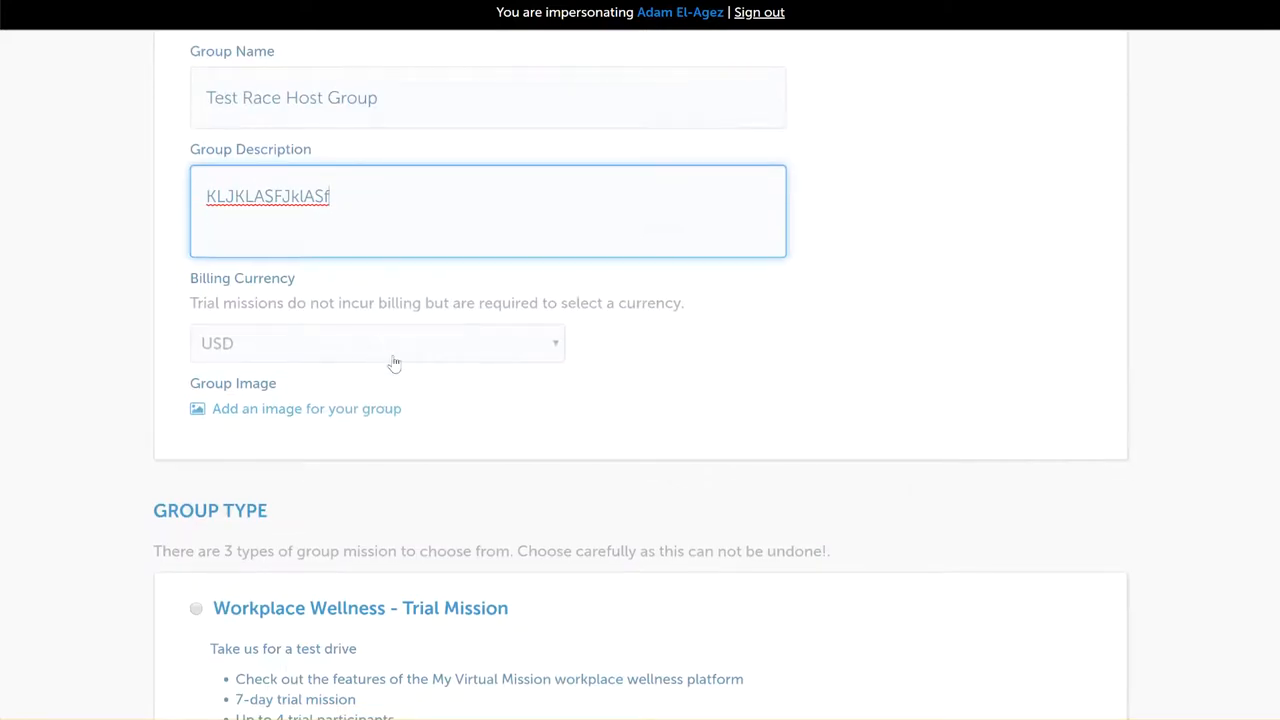
click(383, 349)
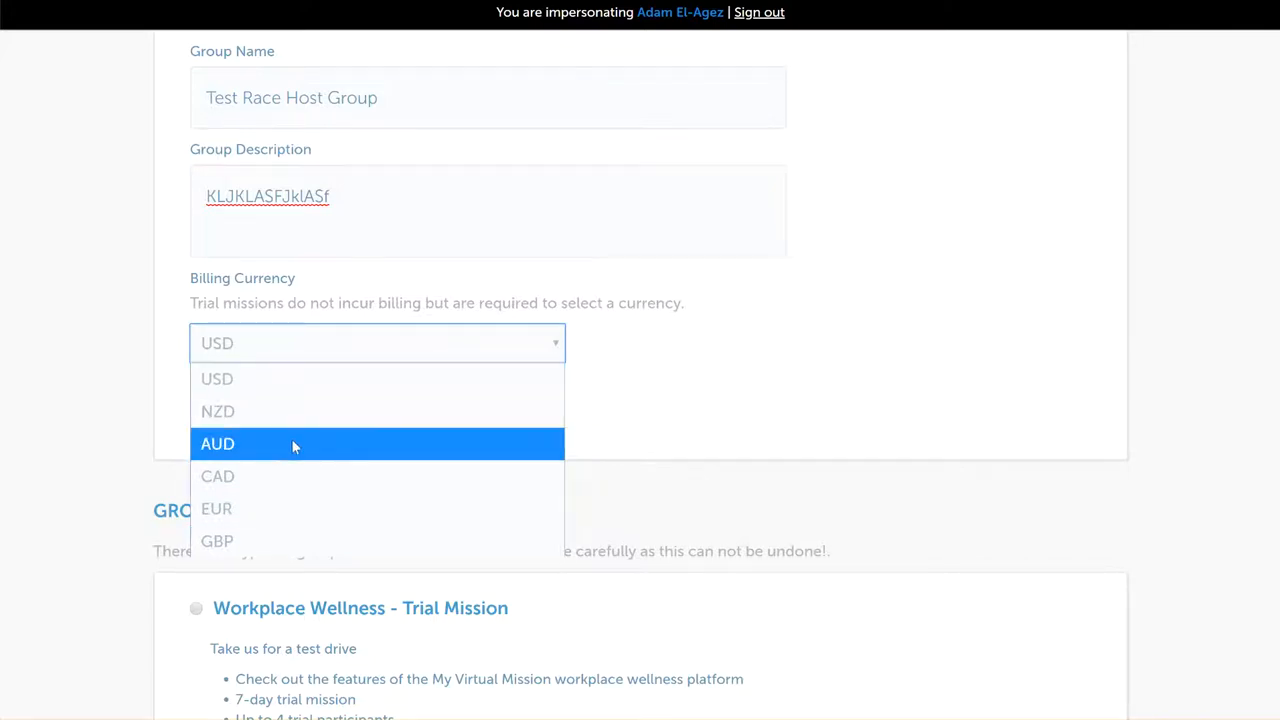
click(294, 376)
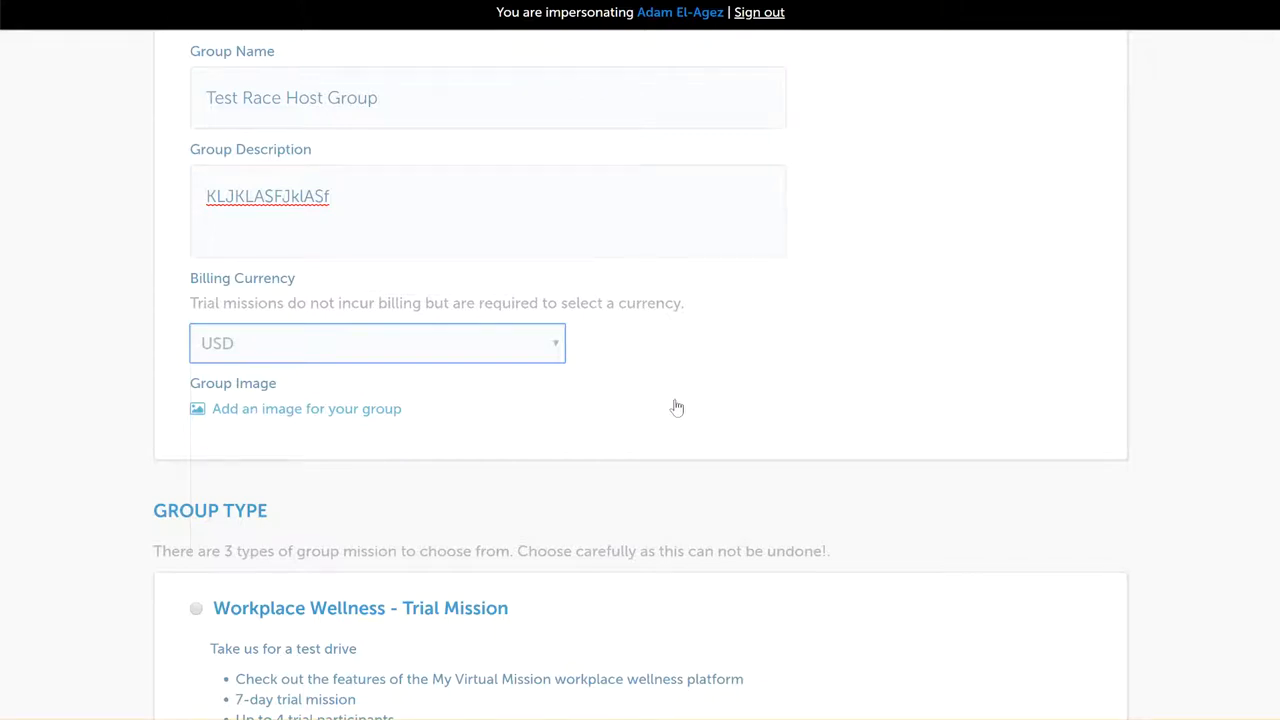
- Review the group types, select Race Host Mission and proceed to the map setup
scroll(676, 407, down, 4)
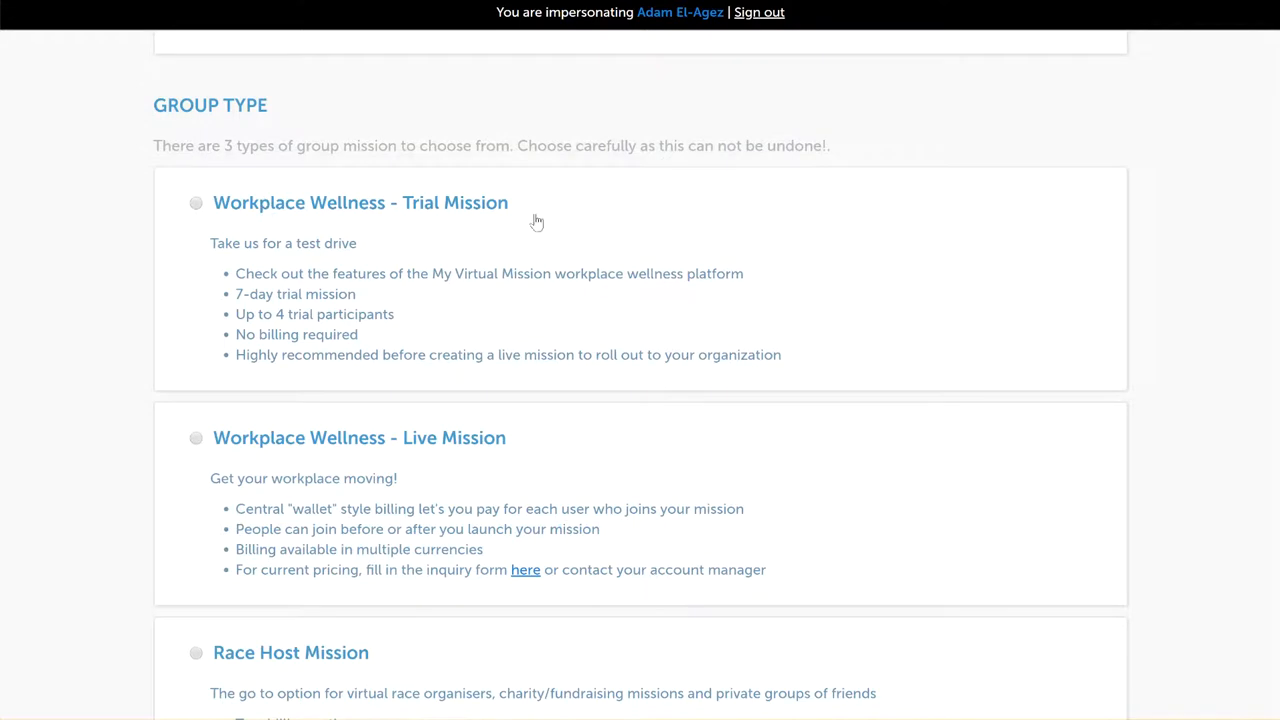
scroll(509, 222, down, 2)
scroll(509, 222, up, 1)
scroll(509, 222, up, 1)
scroll(509, 222, down, 1)
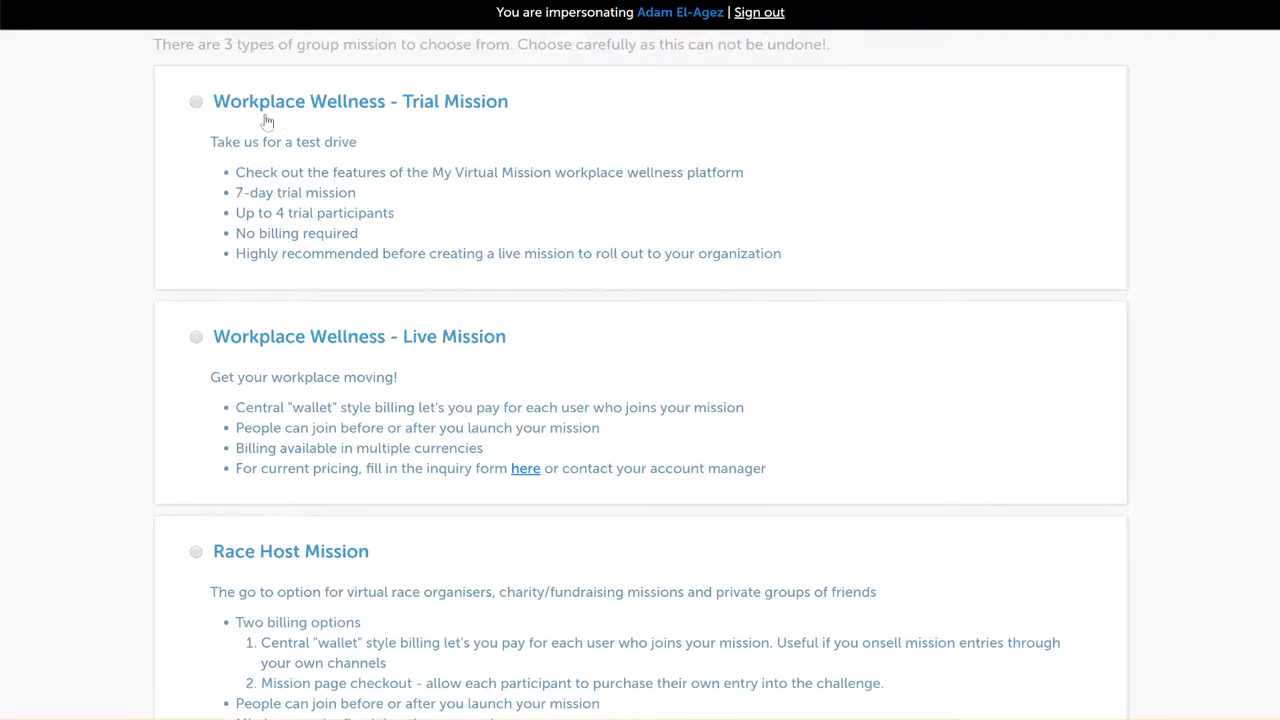
scroll(468, 150, down, 2)
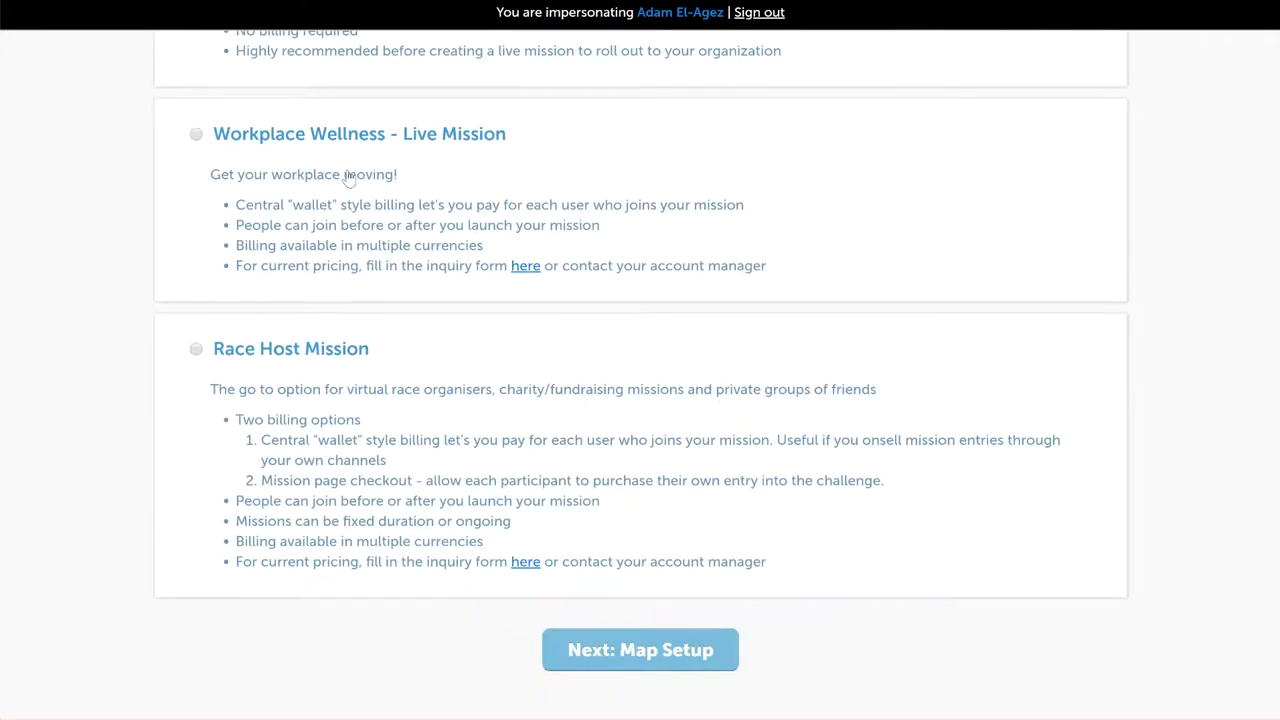
click(197, 355)
scroll(763, 420, down, 3)
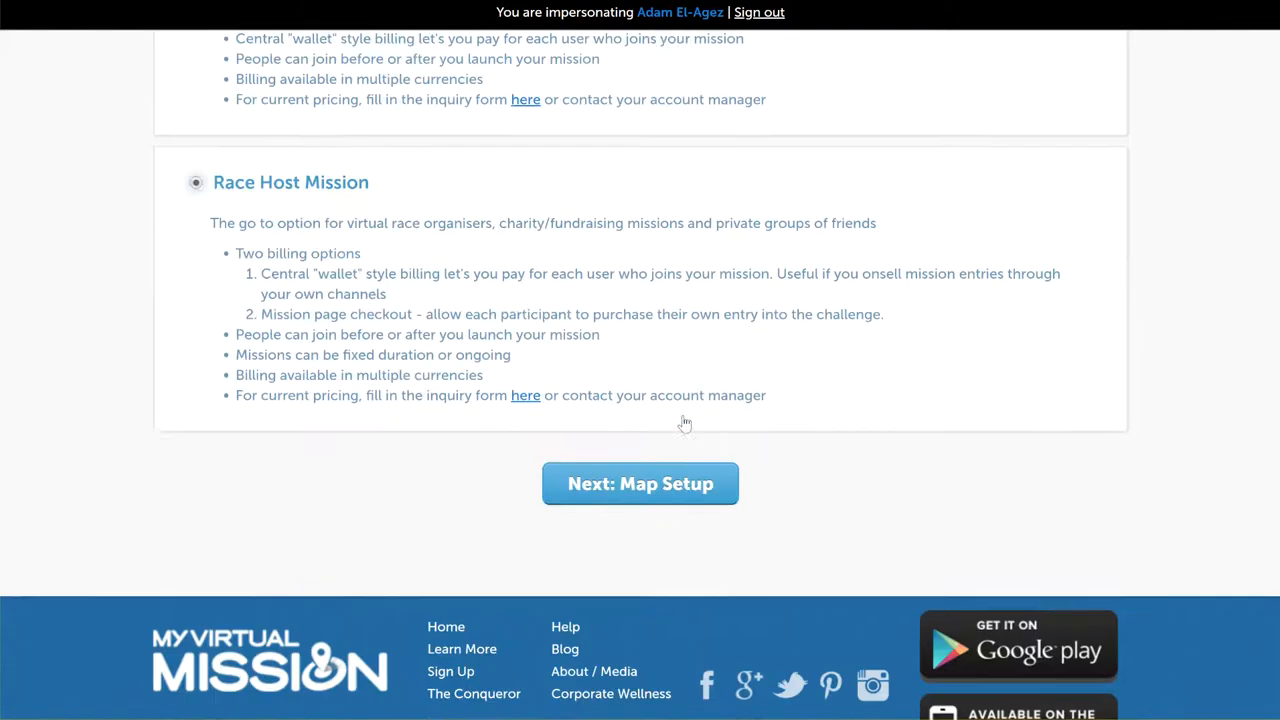
click(673, 463)
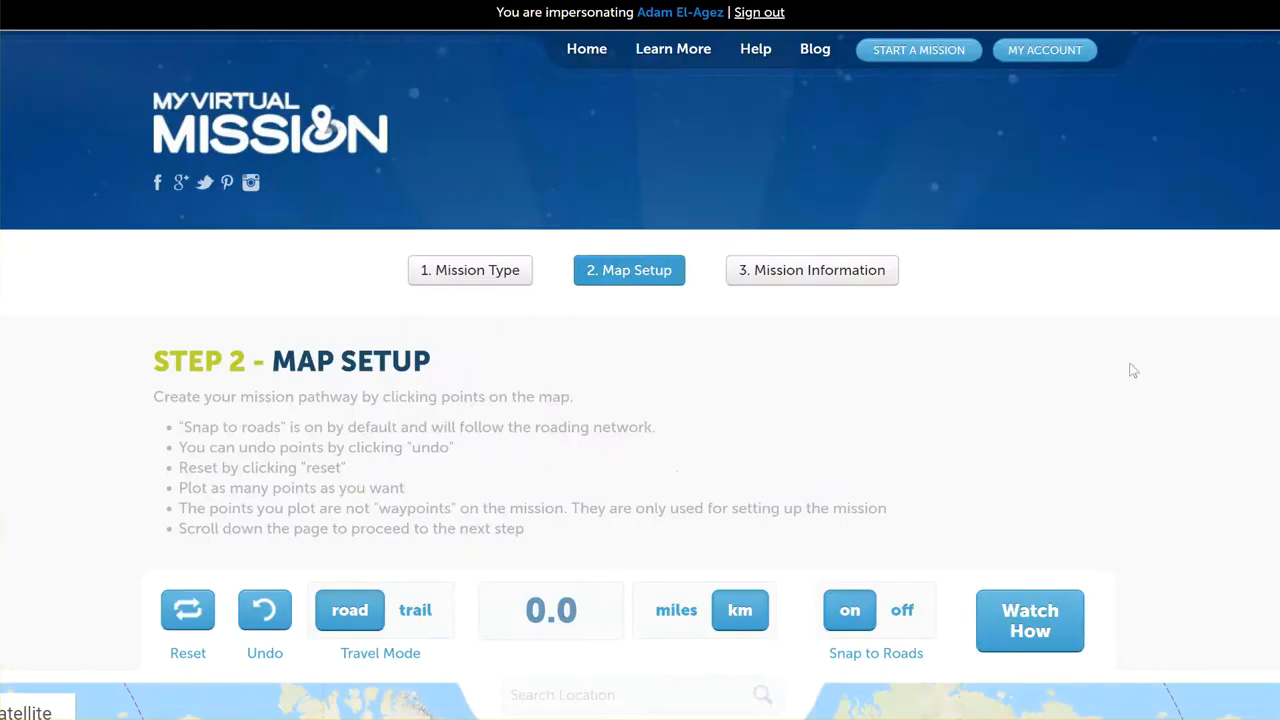
- Place the route's starting point on W Shields Ave in California, just east of the West Side Fwy interchange
scroll(1151, 354, down, 3)
scroll(1153, 346, down, 2)
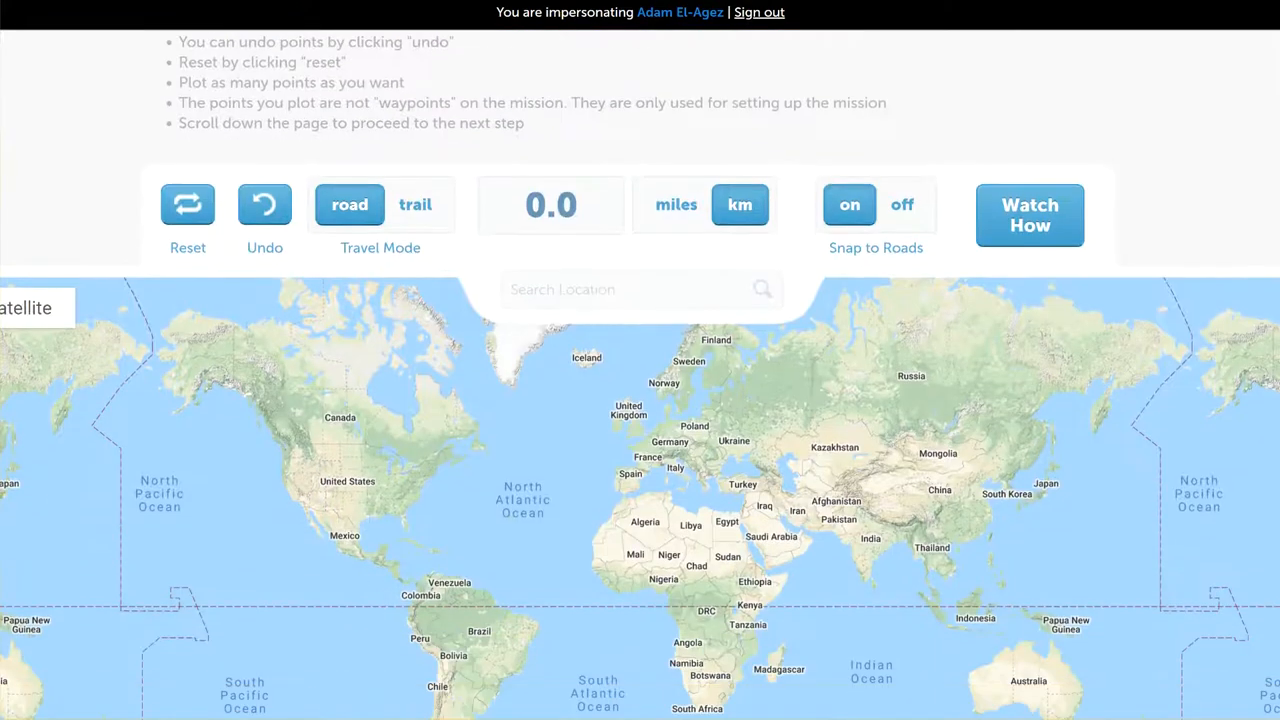
scroll(640, 448, down, 1)
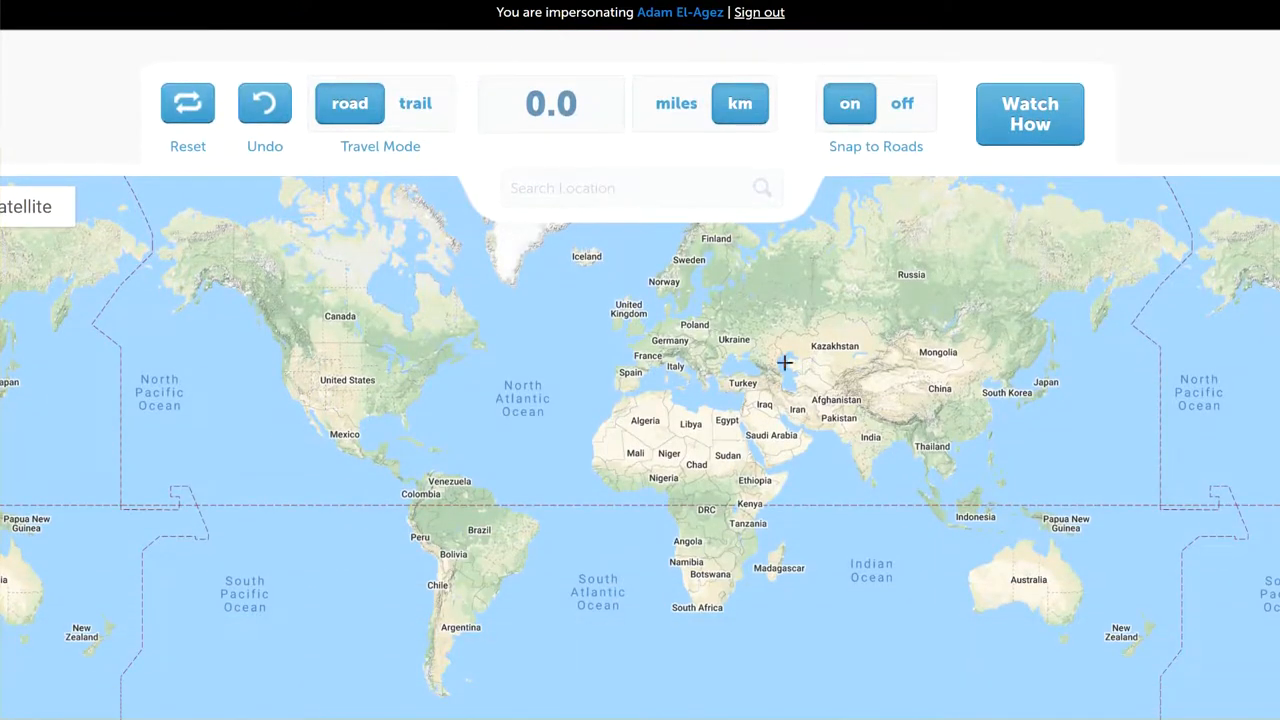
drag(327, 400, 615, 451)
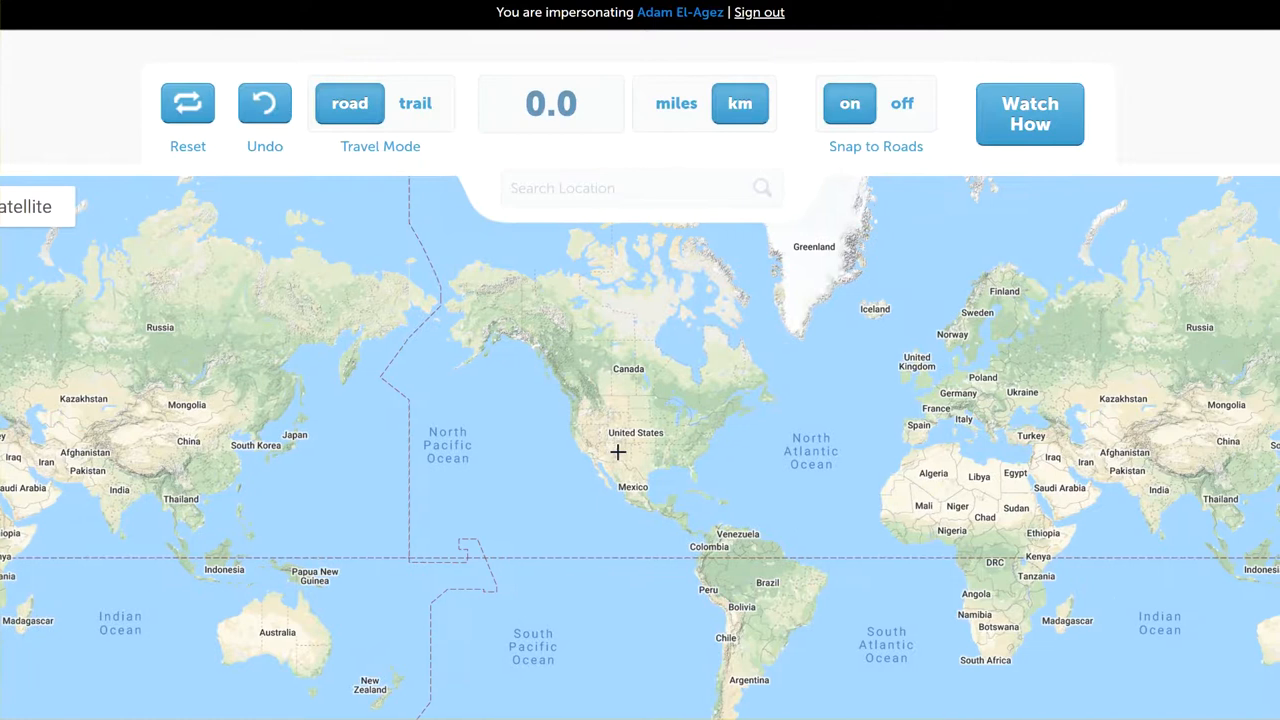
scroll(636, 452, up, 1)
scroll(636, 452, up, 3)
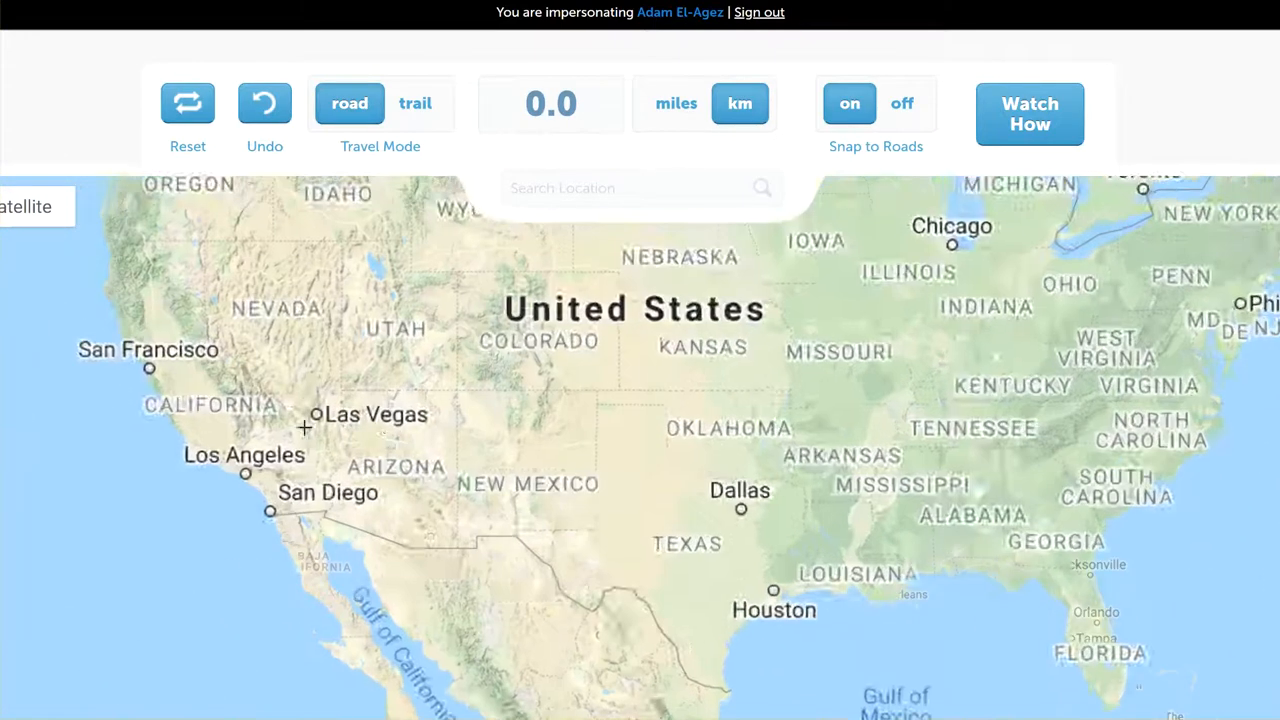
drag(465, 402, 625, 412)
scroll(630, 440, up, 3)
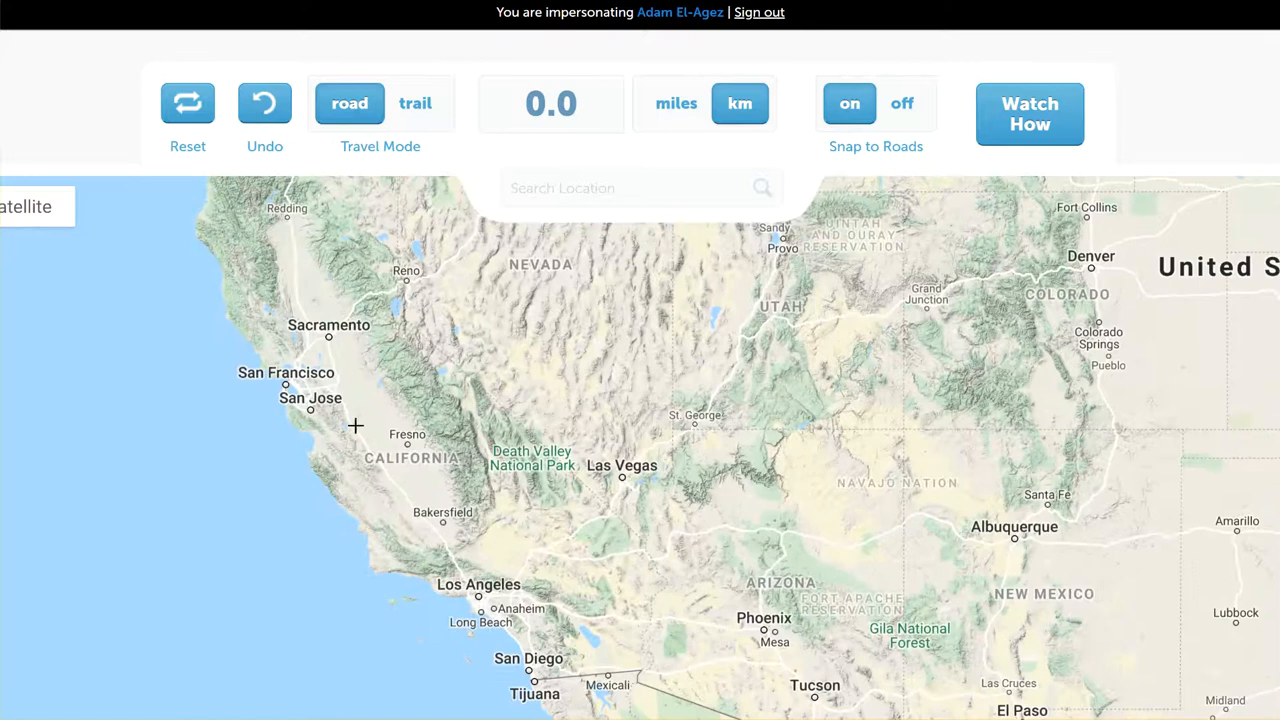
scroll(355, 427, up, 5)
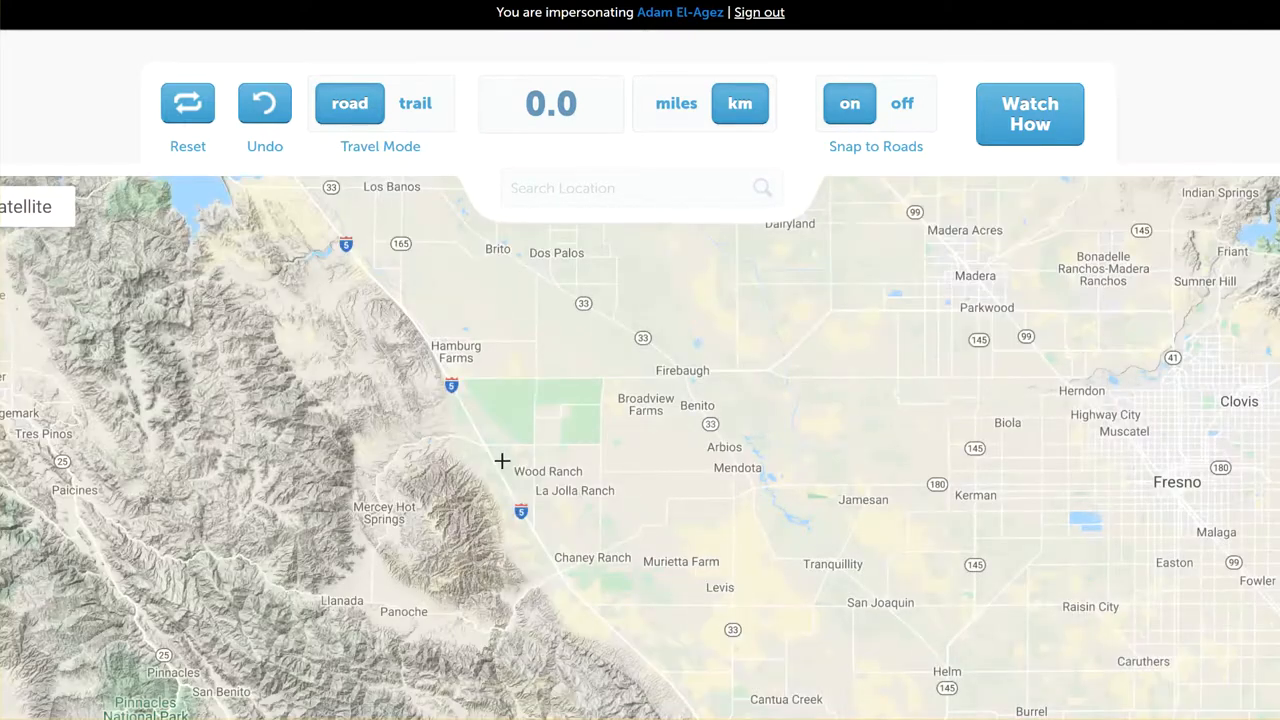
scroll(486, 449, up, 5)
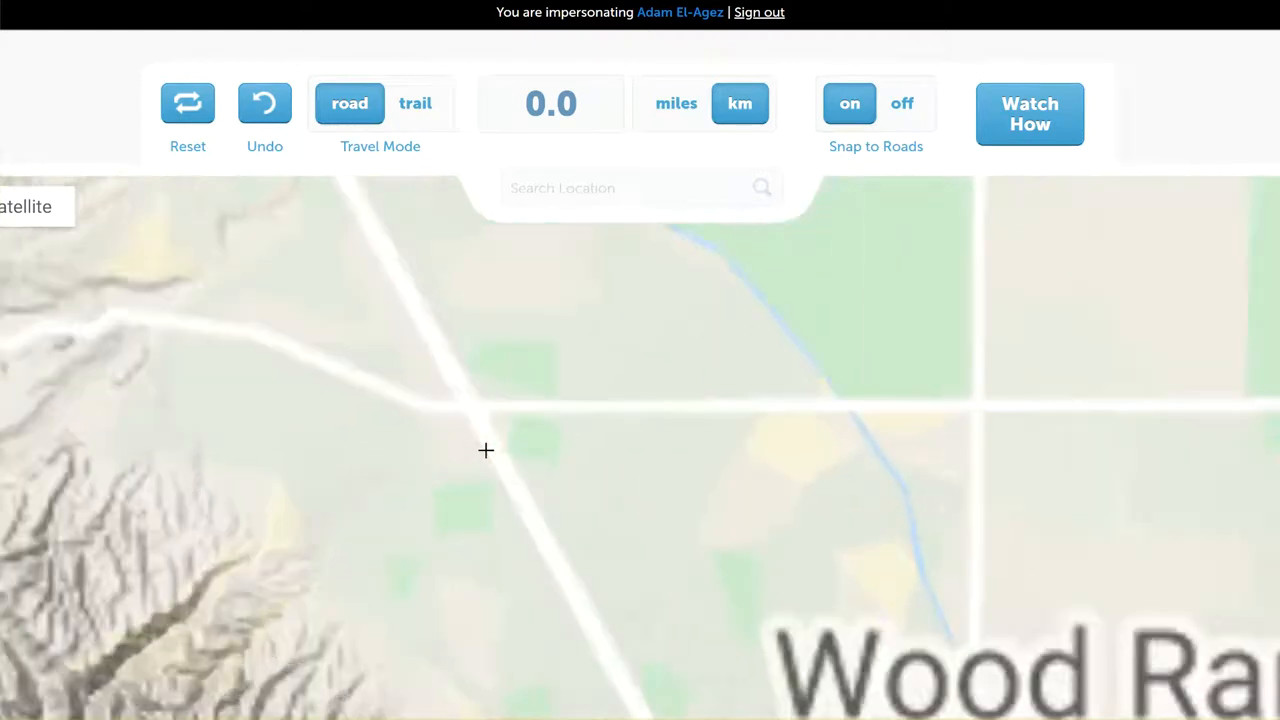
scroll(583, 397, up, 4)
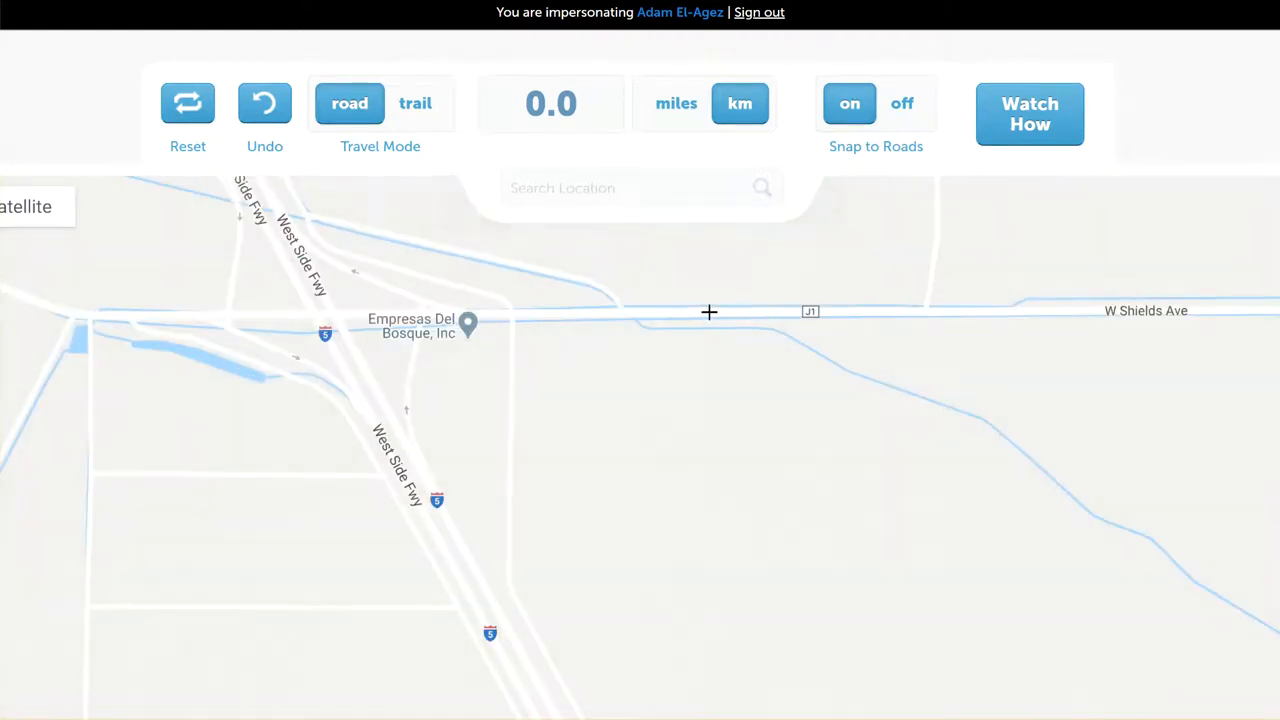
click(709, 312)
- Add a second route point on the road between Wood Ranch and Mendota, with snapping to roads on
mouse_move(729, 349)
mouse_down()
mouse_move(523, 531)
mouse_move(572, 528)
mouse_up()
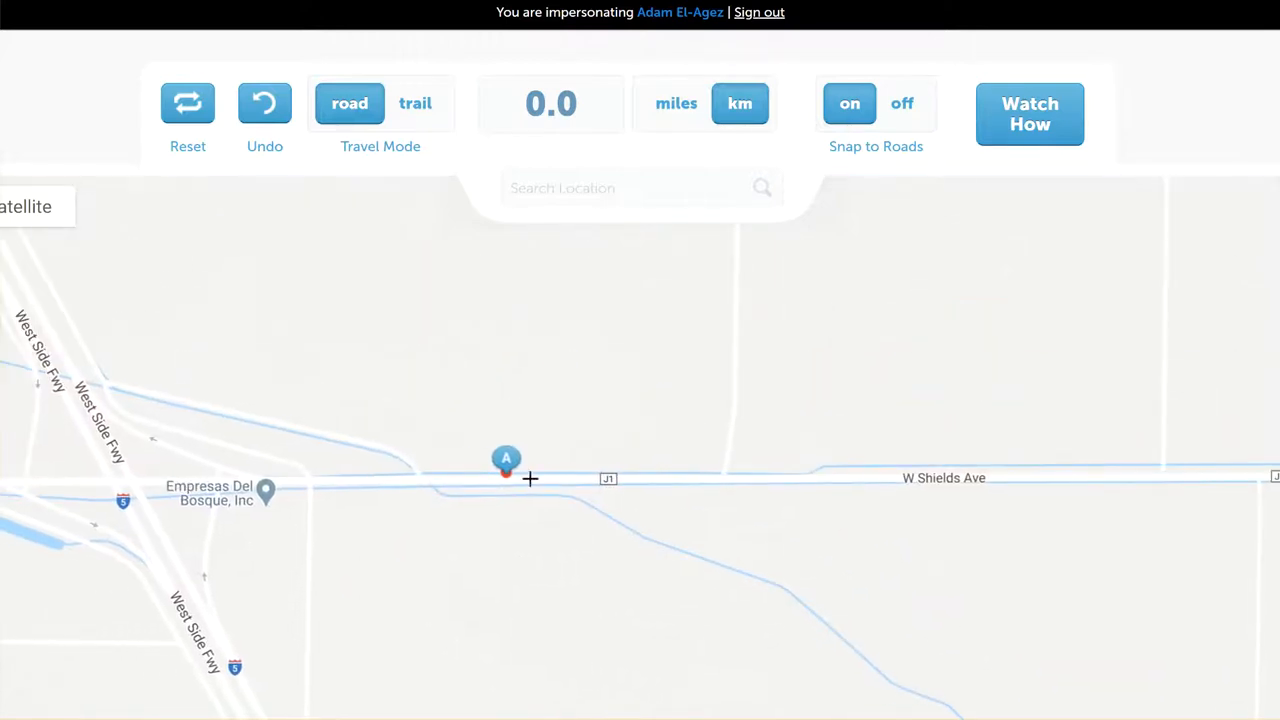
scroll(534, 490, down, 1)
scroll(536, 500, down, 2)
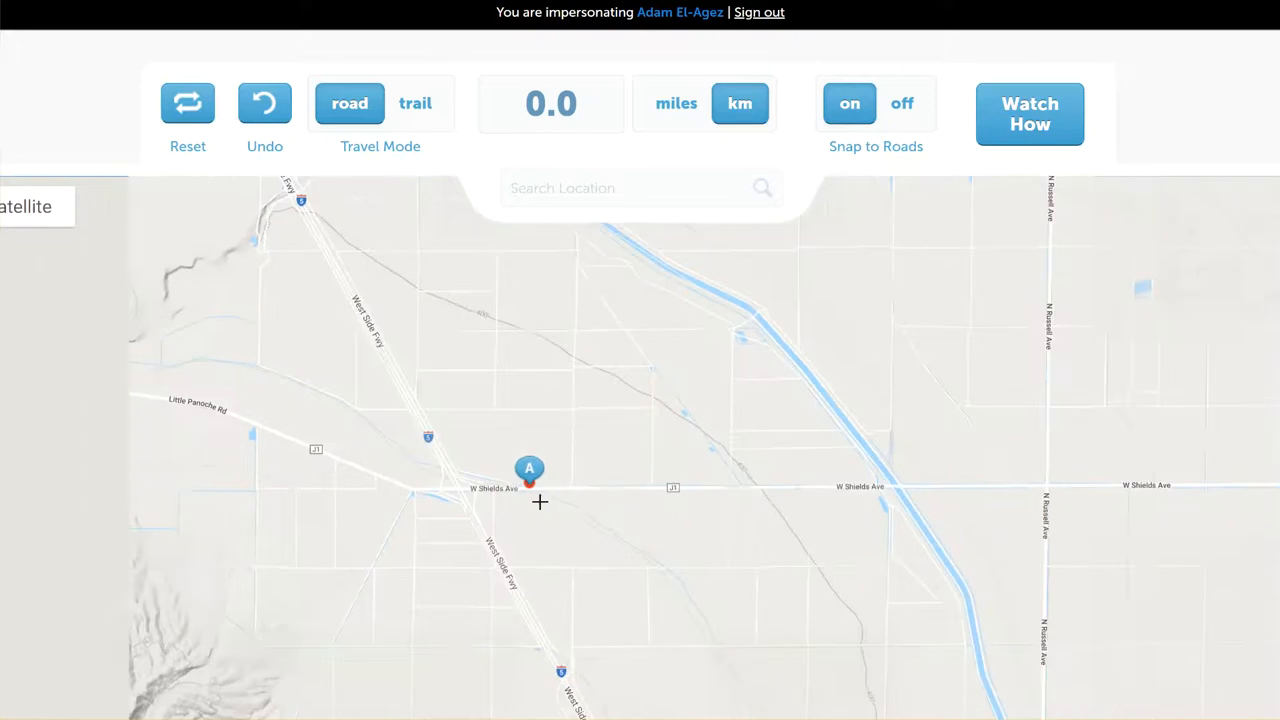
scroll(702, 514, down, 1)
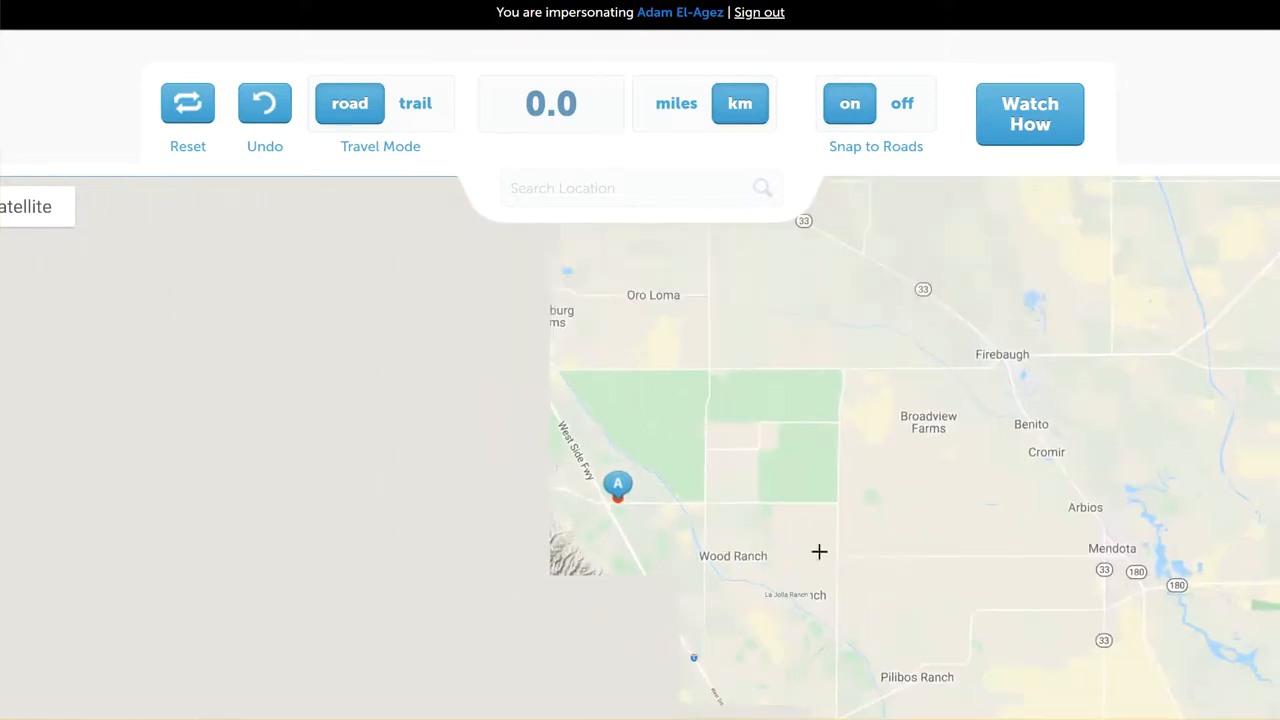
drag(891, 538, 811, 397)
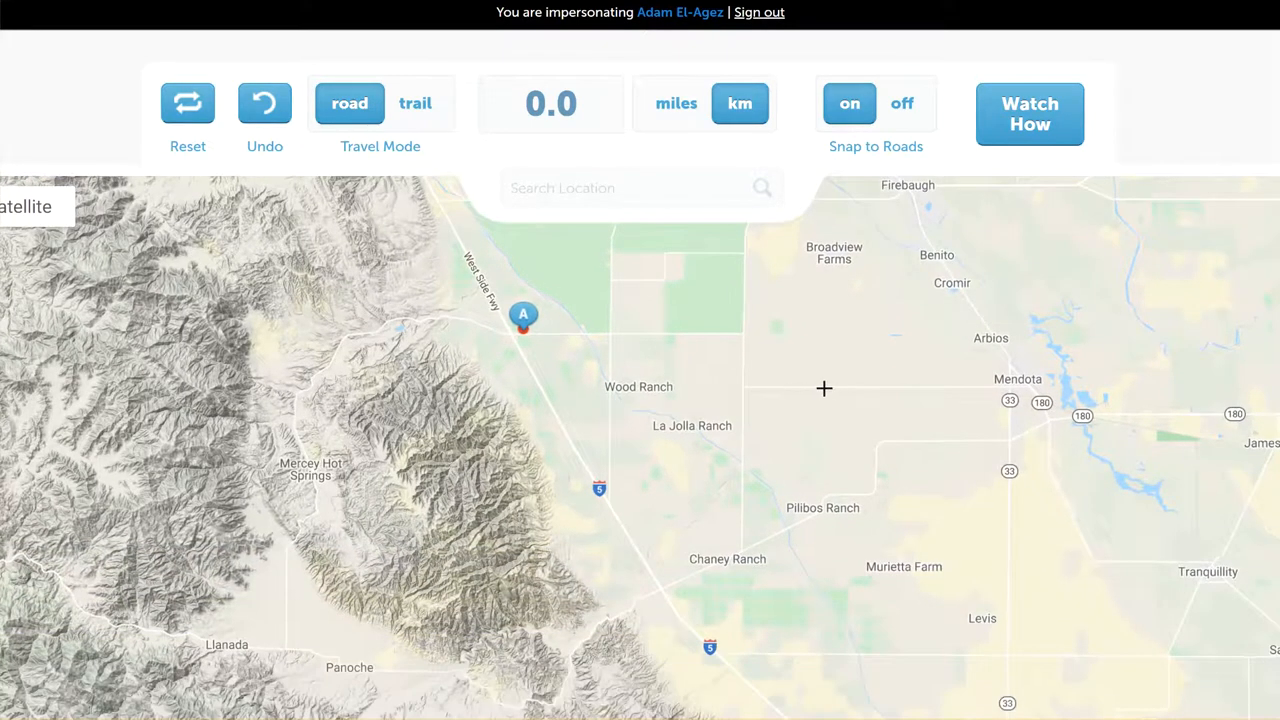
click(824, 389)
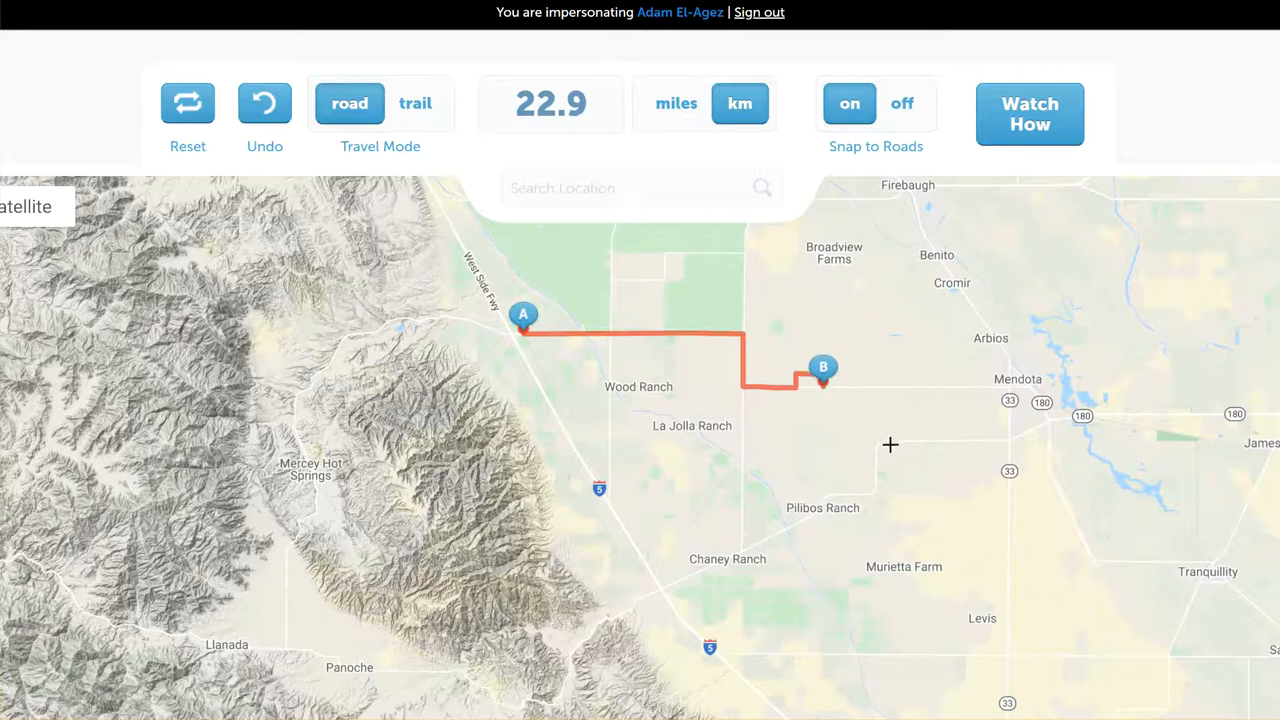
- Extend the route with a third point on the road east of Firebaugh, just west of Ripperdan
drag(915, 430, 747, 409)
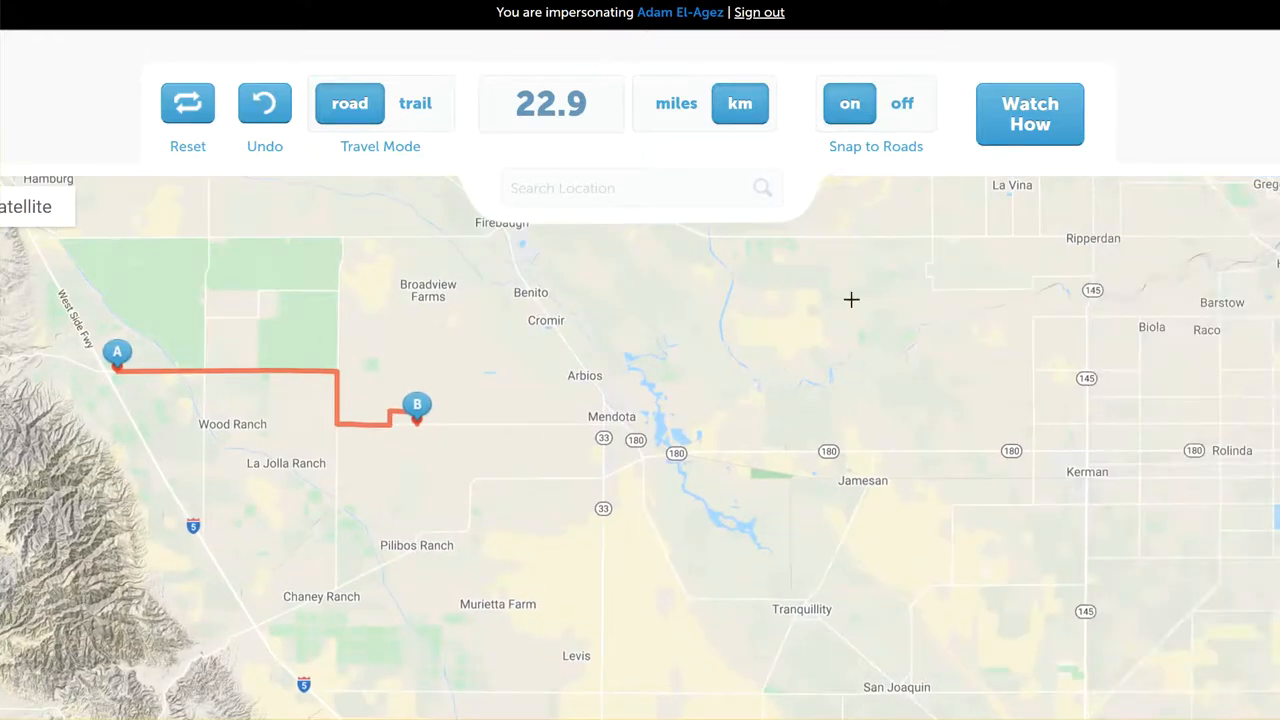
click(913, 235)
mouse_move(814, 337)
mouse_down()
mouse_move(846, 397)
mouse_move(909, 442)
mouse_up()
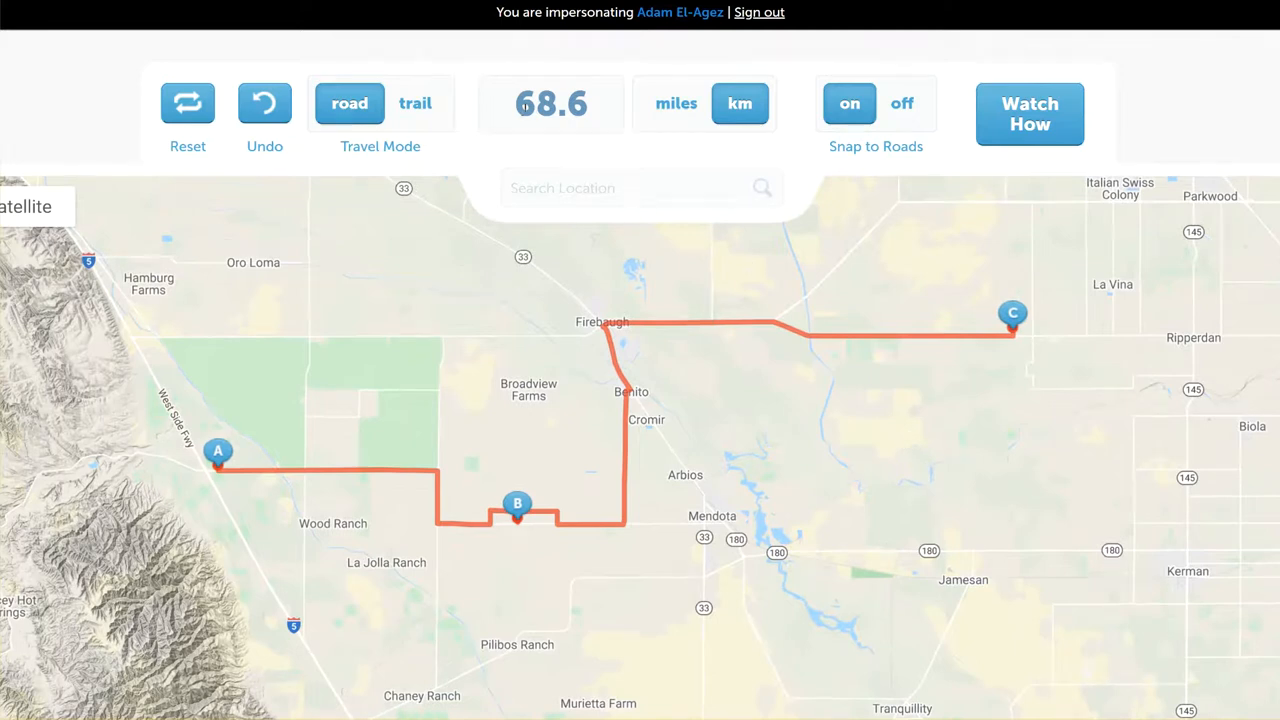
- Examine the route's total distance in both miles and kilometres, leaving the unit on km
drag(515, 106, 592, 110)
click(574, 109)
click(688, 120)
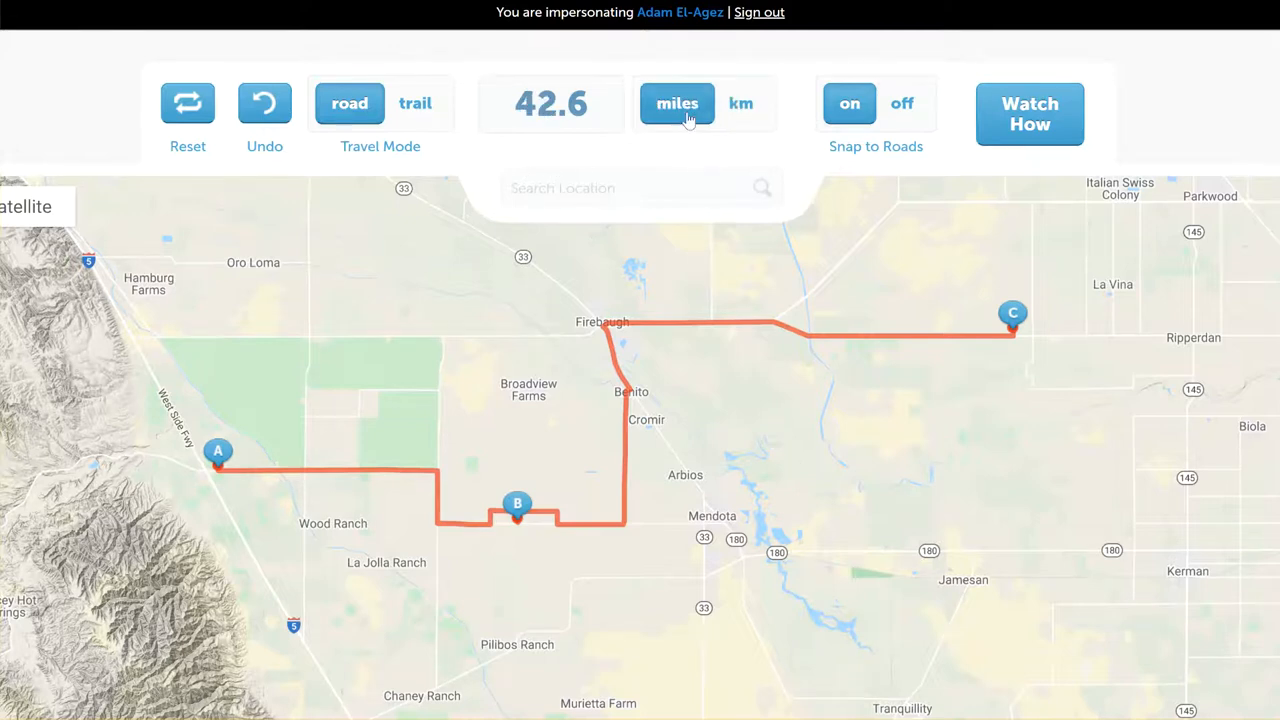
click(728, 112)
click(696, 111)
click(733, 106)
scroll(920, 434, down, 2)
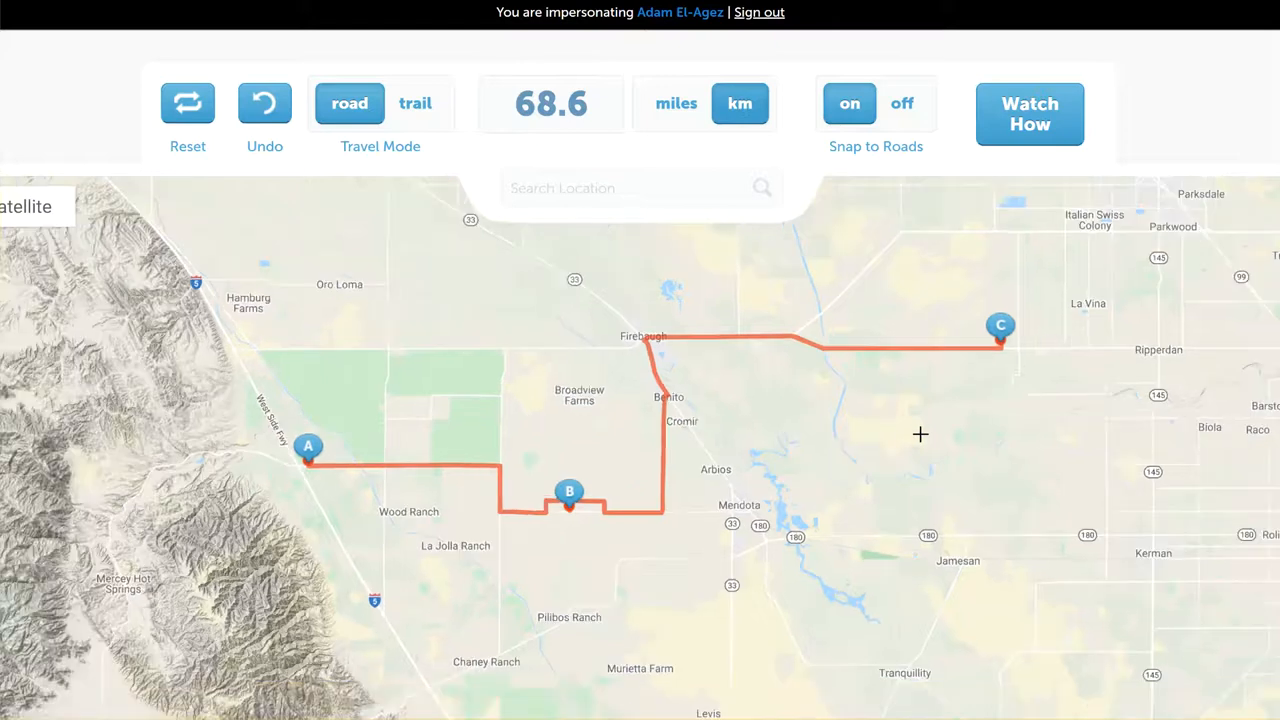
- Extend the route with a fourth point on Interstate 40, just south of Mojave National Preserve
drag(914, 517, 600, 389)
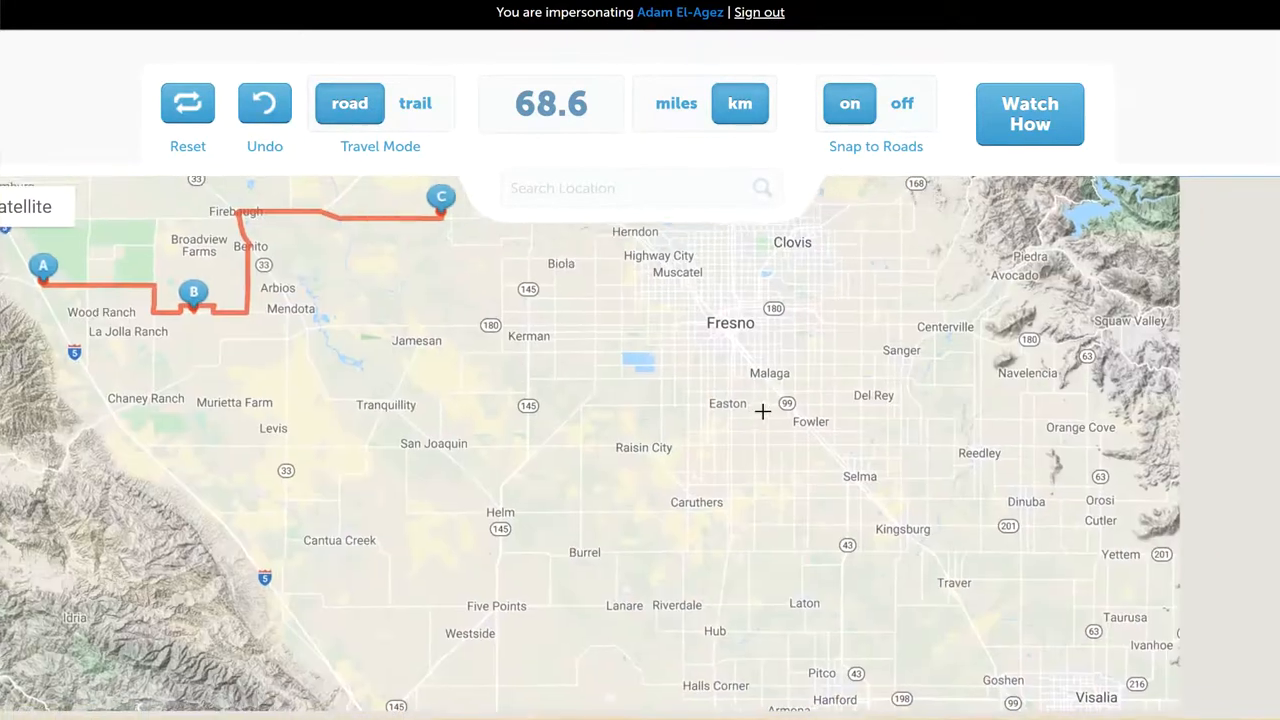
scroll(720, 380, down, 2)
scroll(827, 466, down, 2)
scroll(828, 466, down, 2)
drag(829, 466, 592, 228)
scroll(977, 455, up, 6)
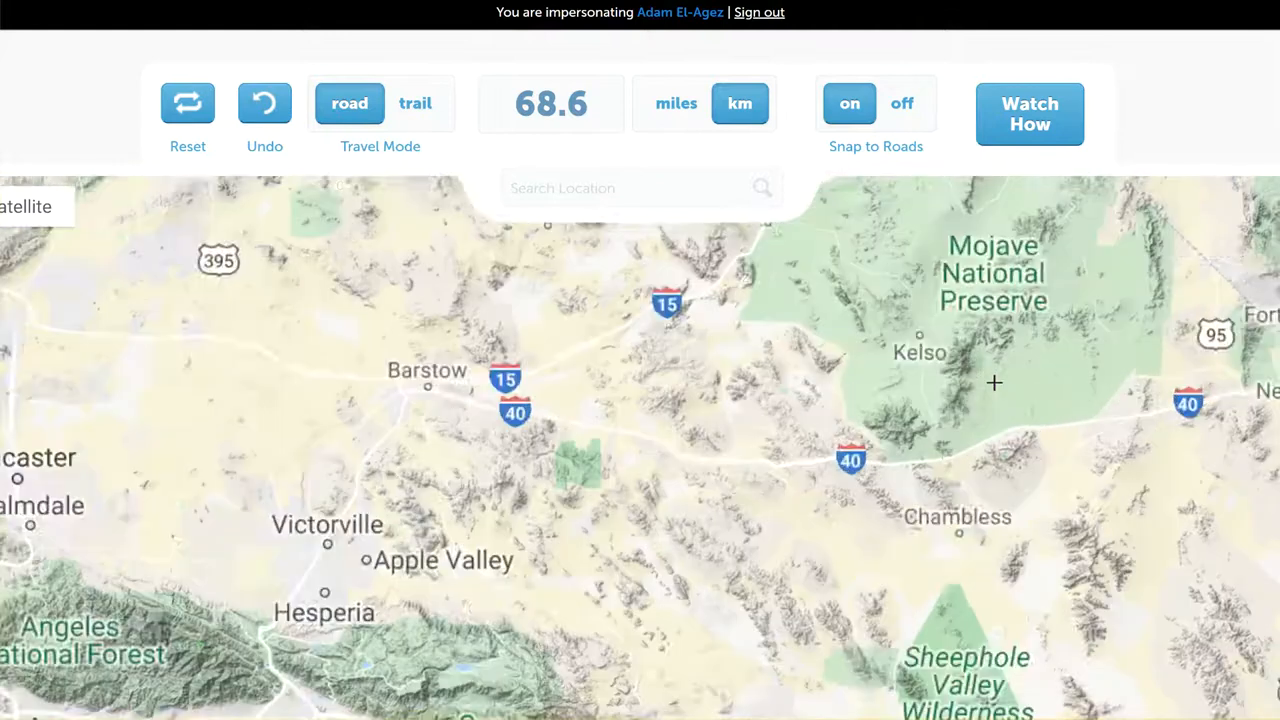
scroll(866, 446, up, 2)
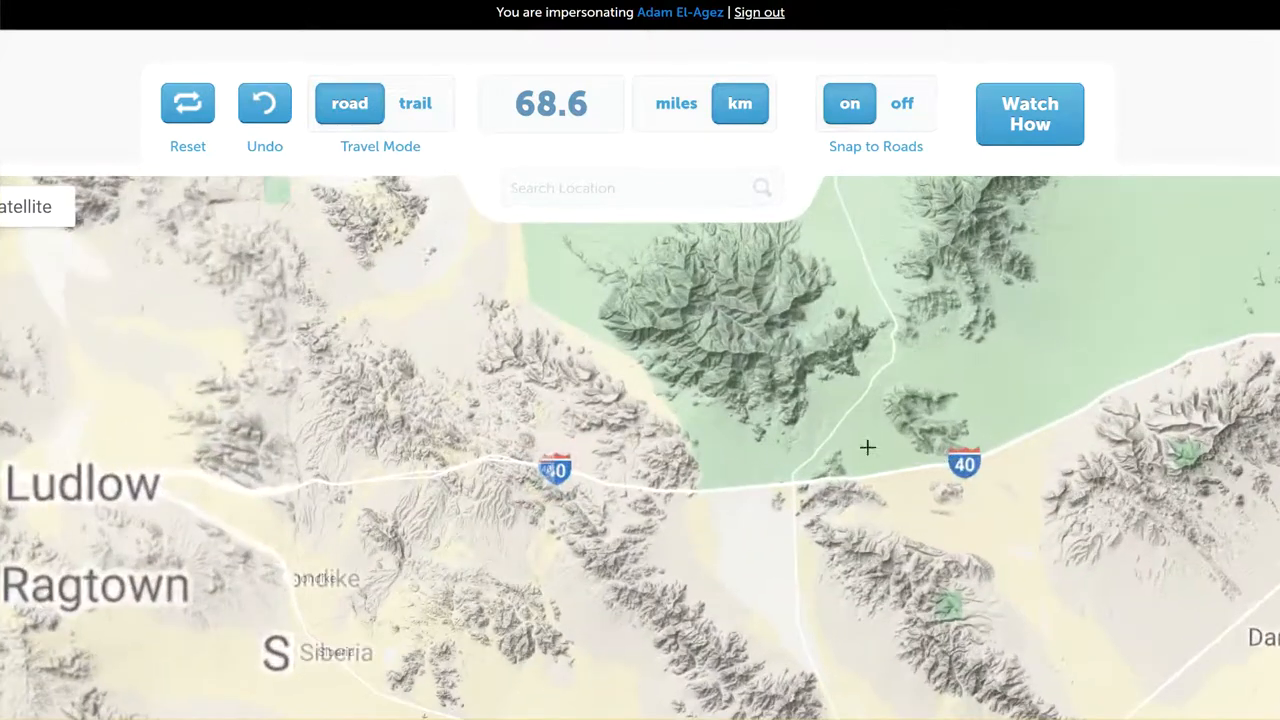
click(851, 494)
- Examine the road-snapped route from its start in central California to its last point near Mojave National Preserve
scroll(849, 490, down, 4)
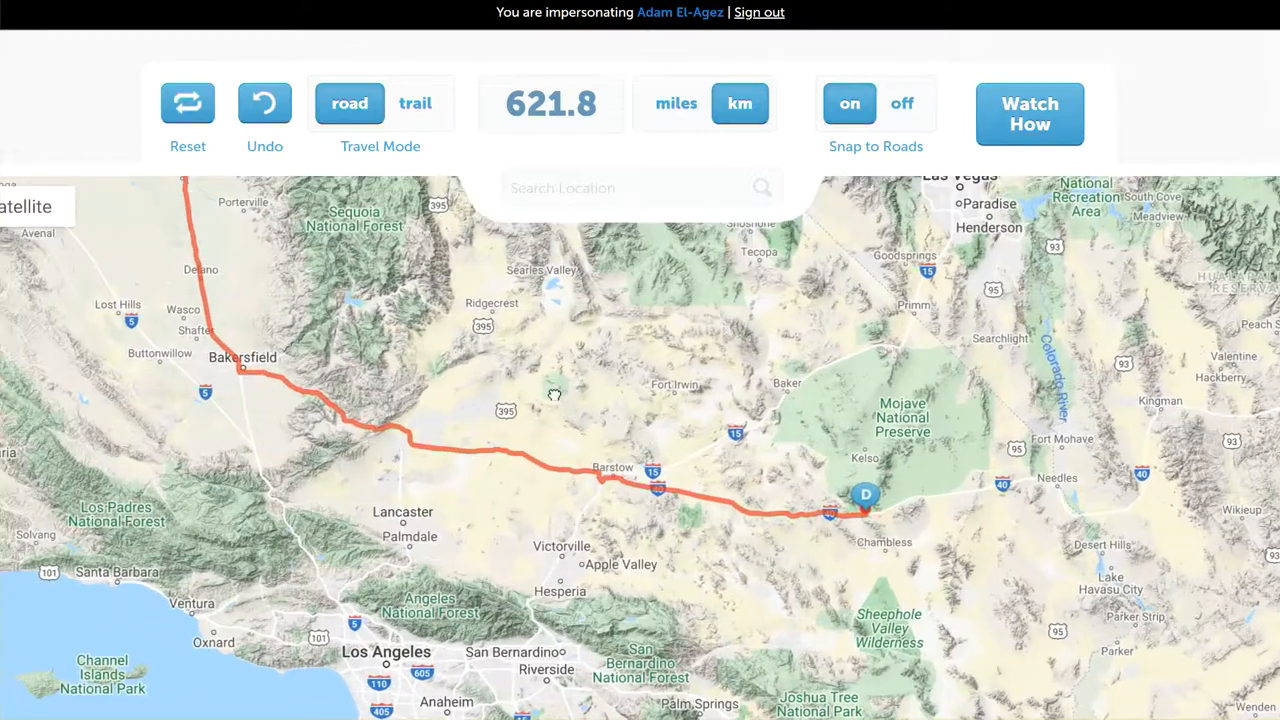
drag(468, 354, 850, 556)
scroll(720, 465, down, 2)
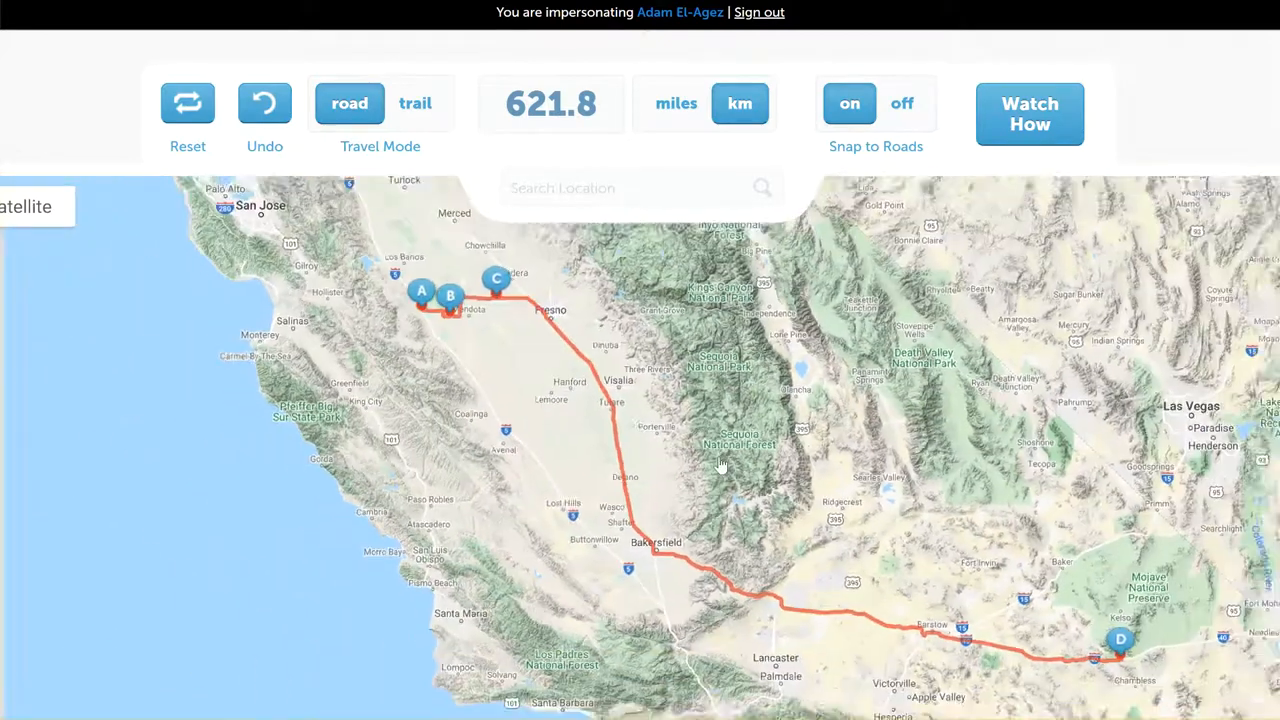
scroll(720, 465, up, 2)
mouse_move(950, 525)
mouse_down()
mouse_move(745, 440)
mouse_move(660, 378)
mouse_up()
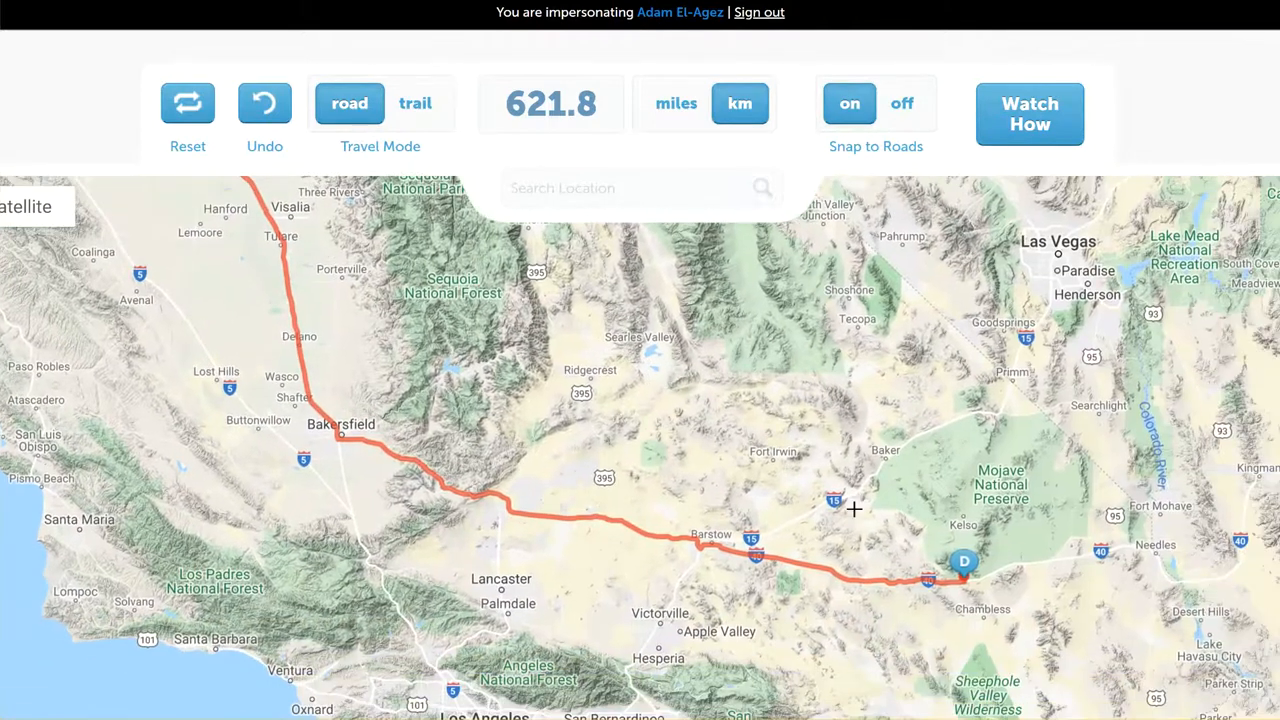
drag(948, 495, 530, 461)
scroll(530, 461, down, 2)
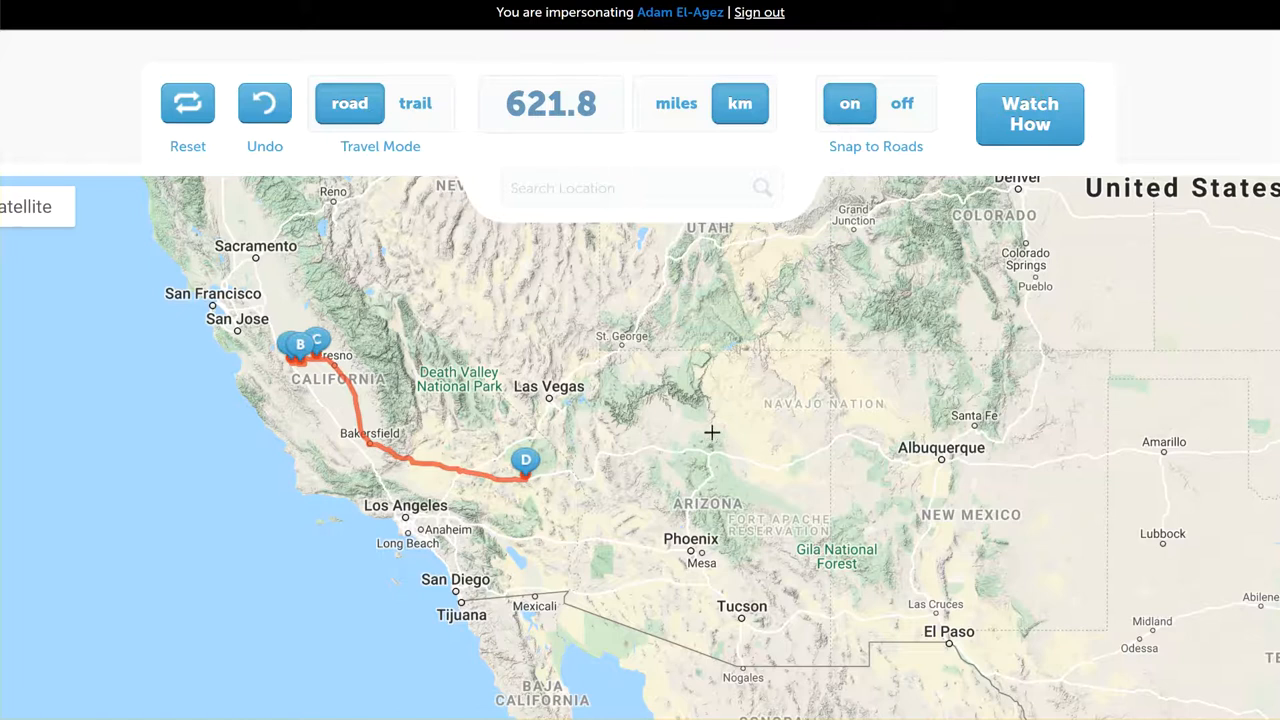
scroll(786, 366, down, 2)
drag(633, 435, 556, 460)
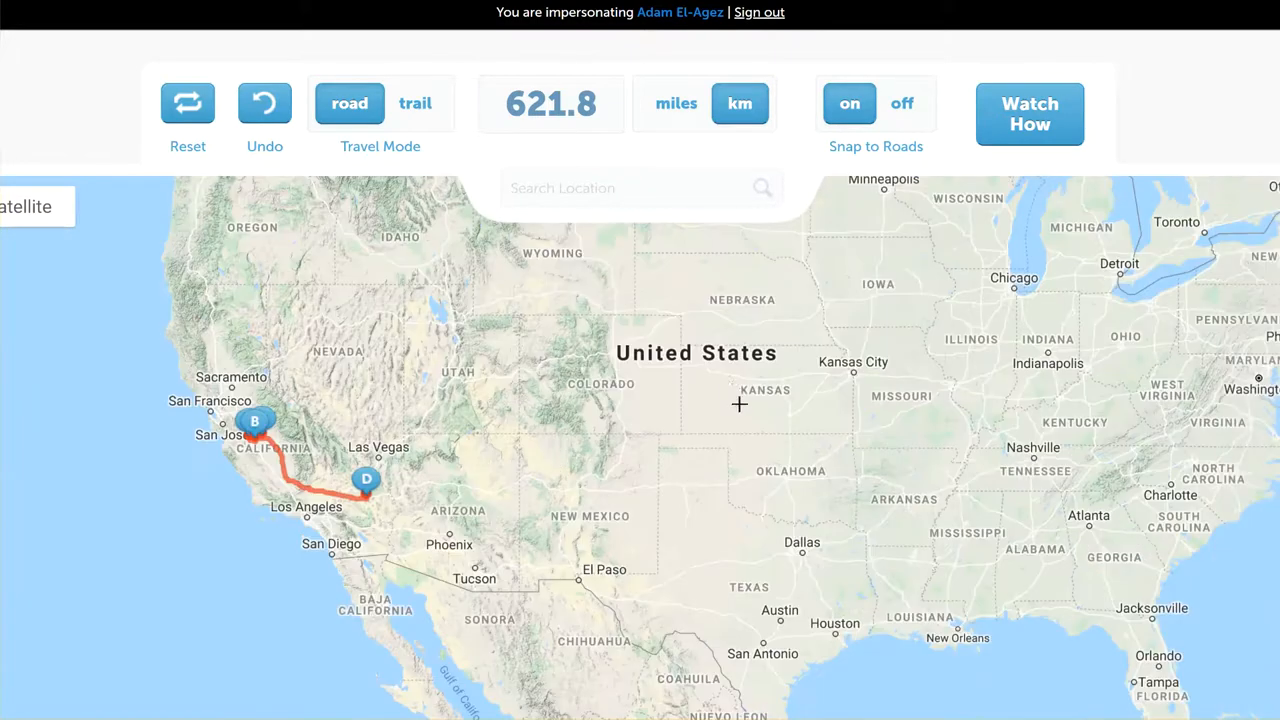
- Turn off snapping to roads and add straight-line points in southeastern Colorado, northeastern Nevada near Jackpot, and northeastern California by Modoc National Forest
scroll(733, 387, down, 1)
click(909, 117)
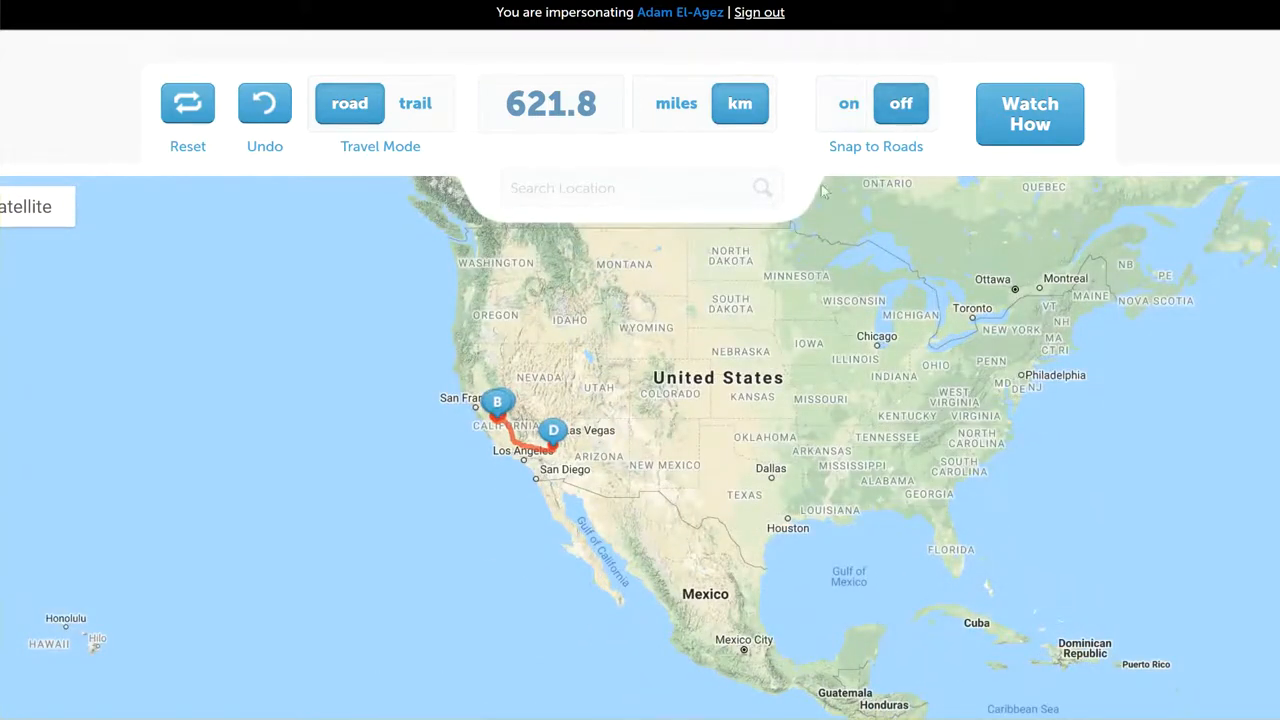
click(696, 440)
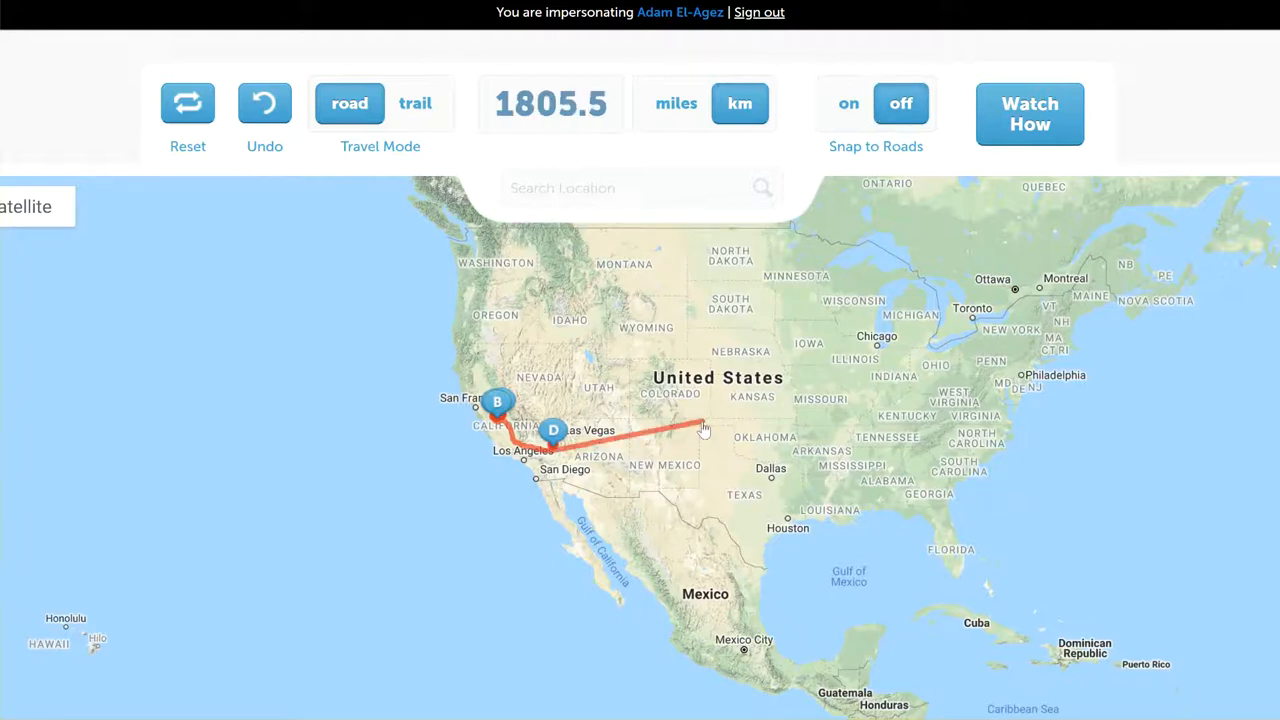
click(564, 348)
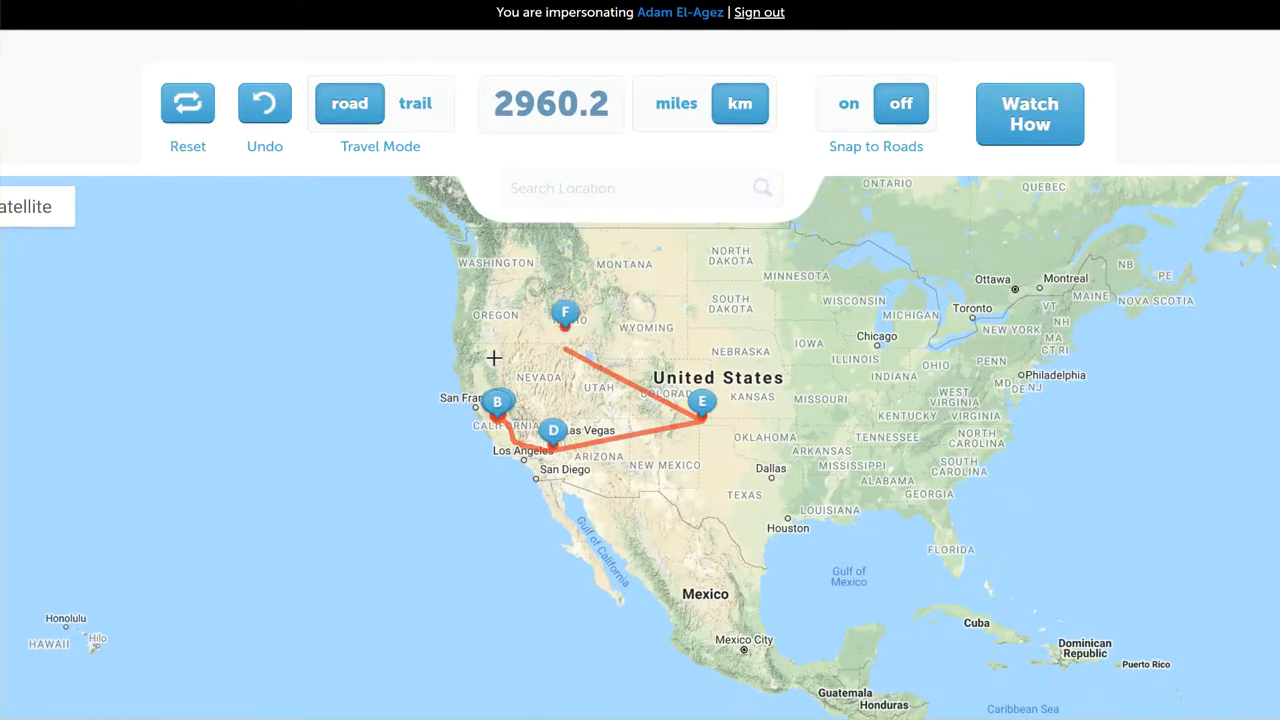
click(501, 352)
- Add another straight-line route point on Interstate 5, just north of Red Bluff, California
scroll(498, 360, up, 2)
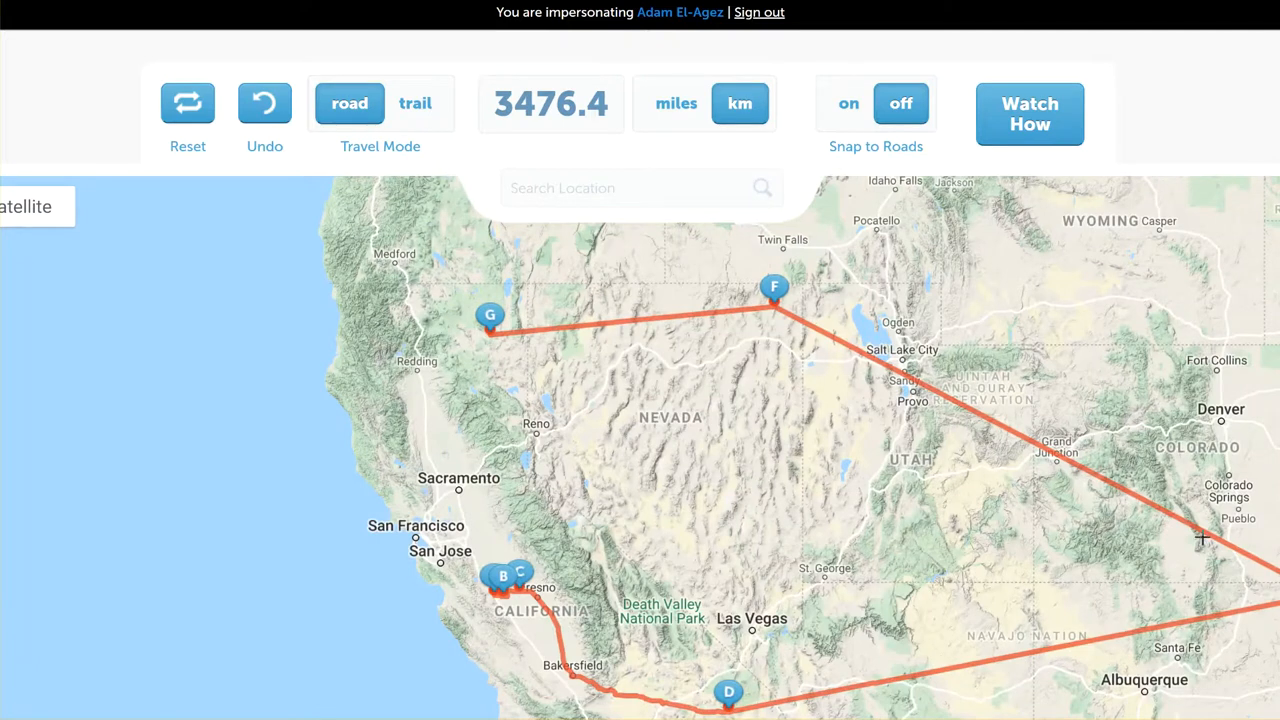
scroll(477, 374, up, 3)
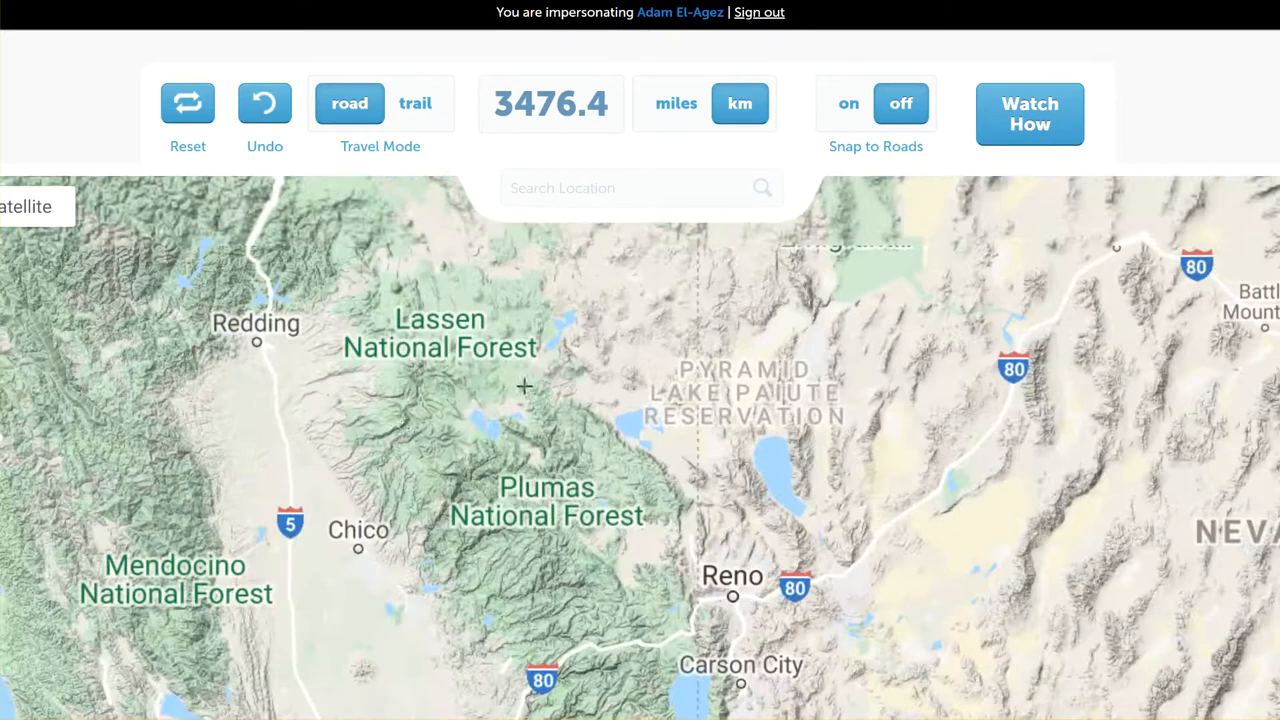
click(275, 406)
- Turn snapping to roads back on and add points on Interstate 5 north of Willows and just west of Oroville
drag(412, 457, 468, 290)
click(860, 108)
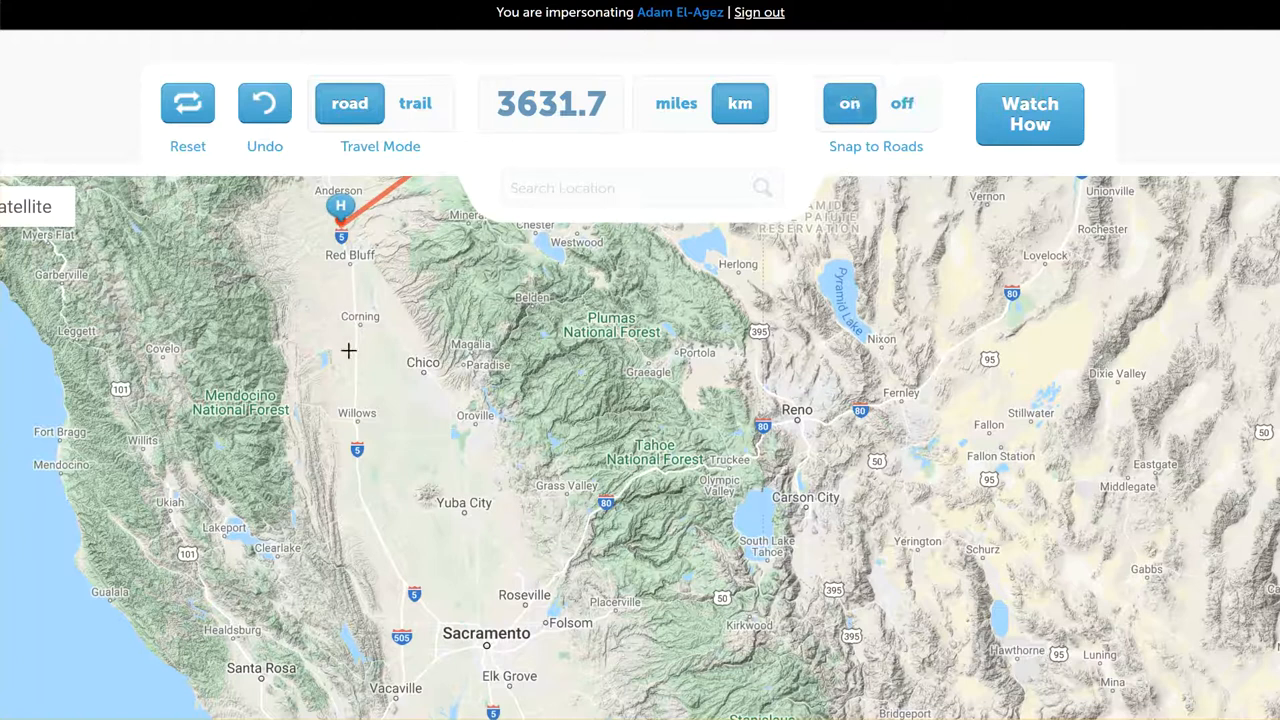
click(357, 378)
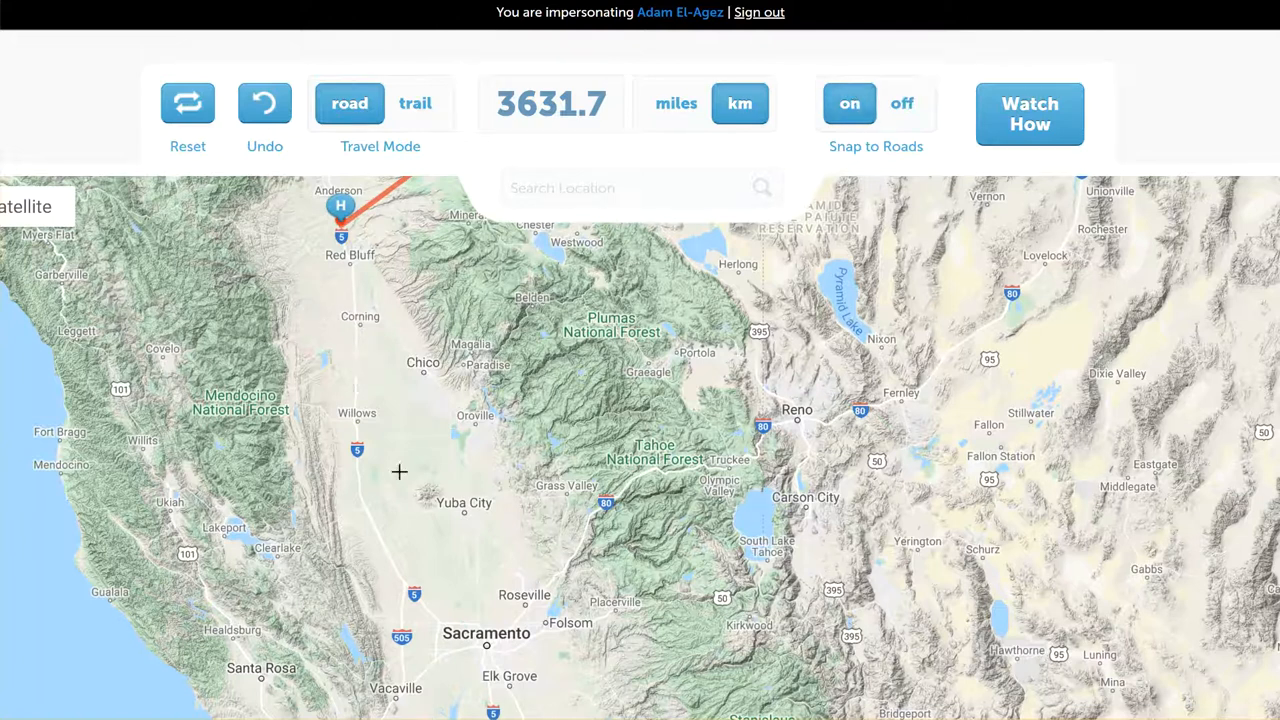
click(452, 399)
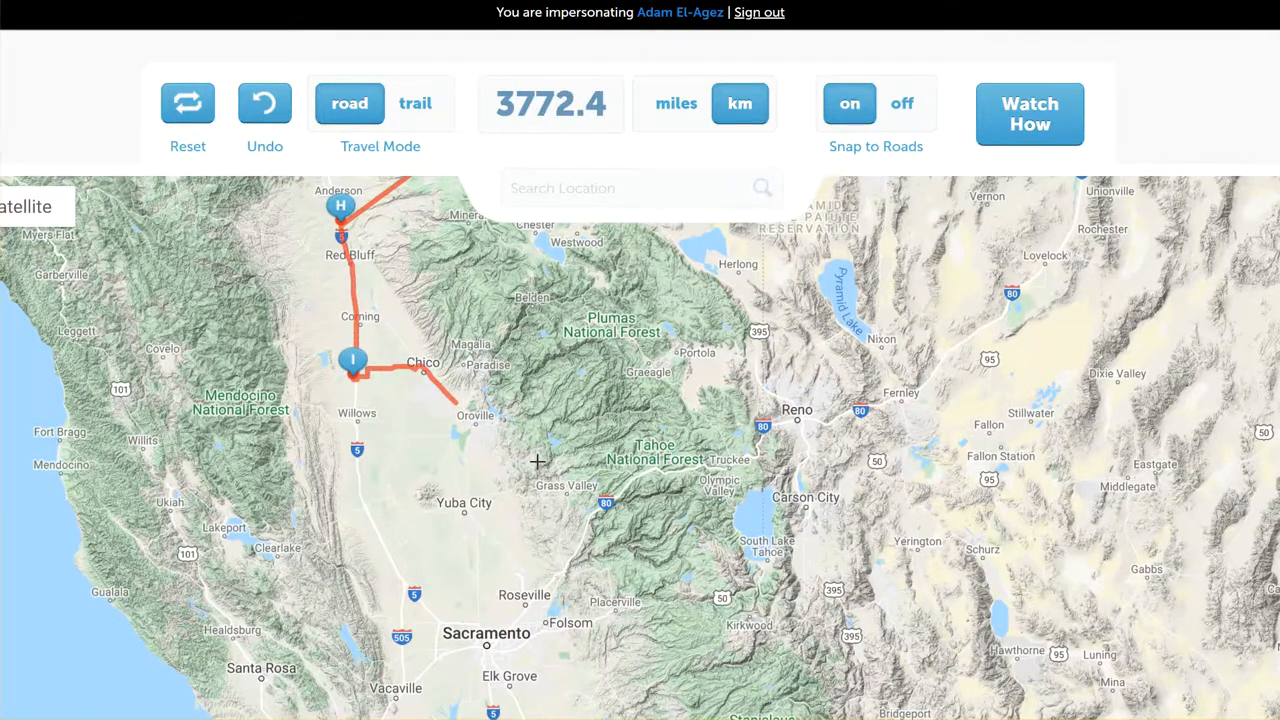
- Undo the last three route points, near Oroville, Willows and Red Bluff
scroll(537, 458, down, 1)
scroll(537, 461, down, 1)
drag(532, 415, 420, 340)
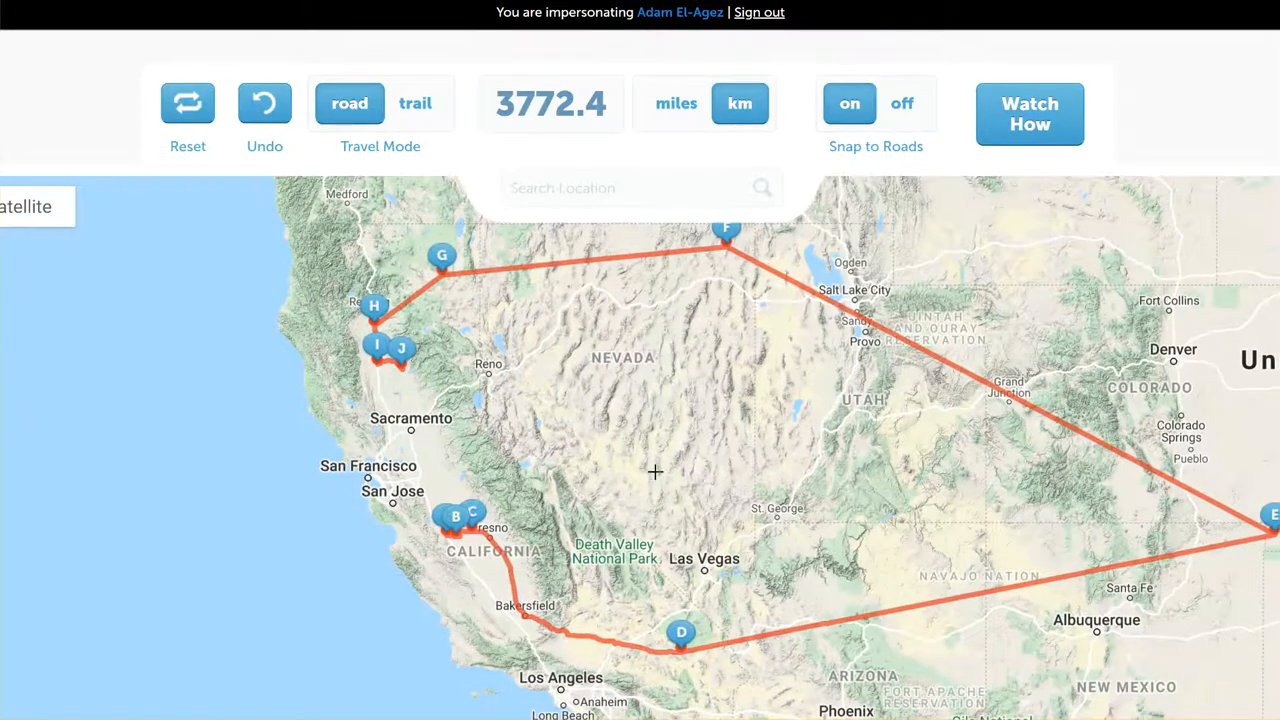
scroll(655, 471, down, 1)
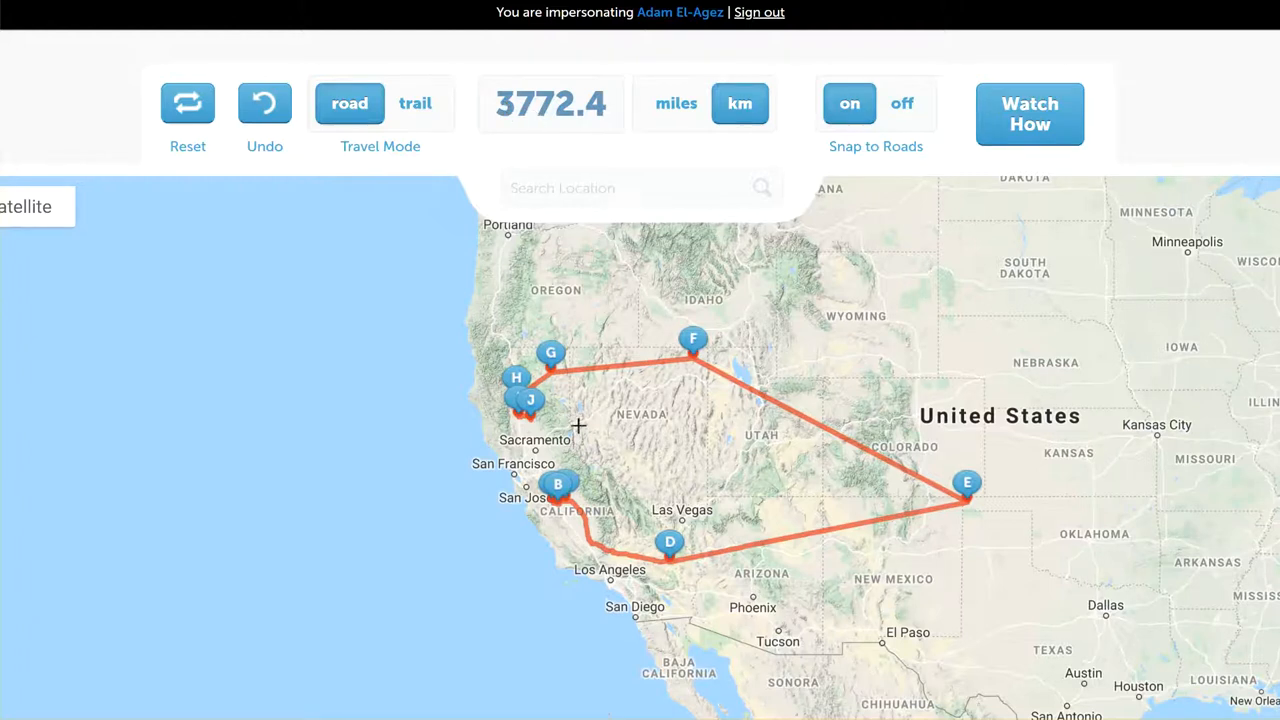
scroll(552, 432, up, 2)
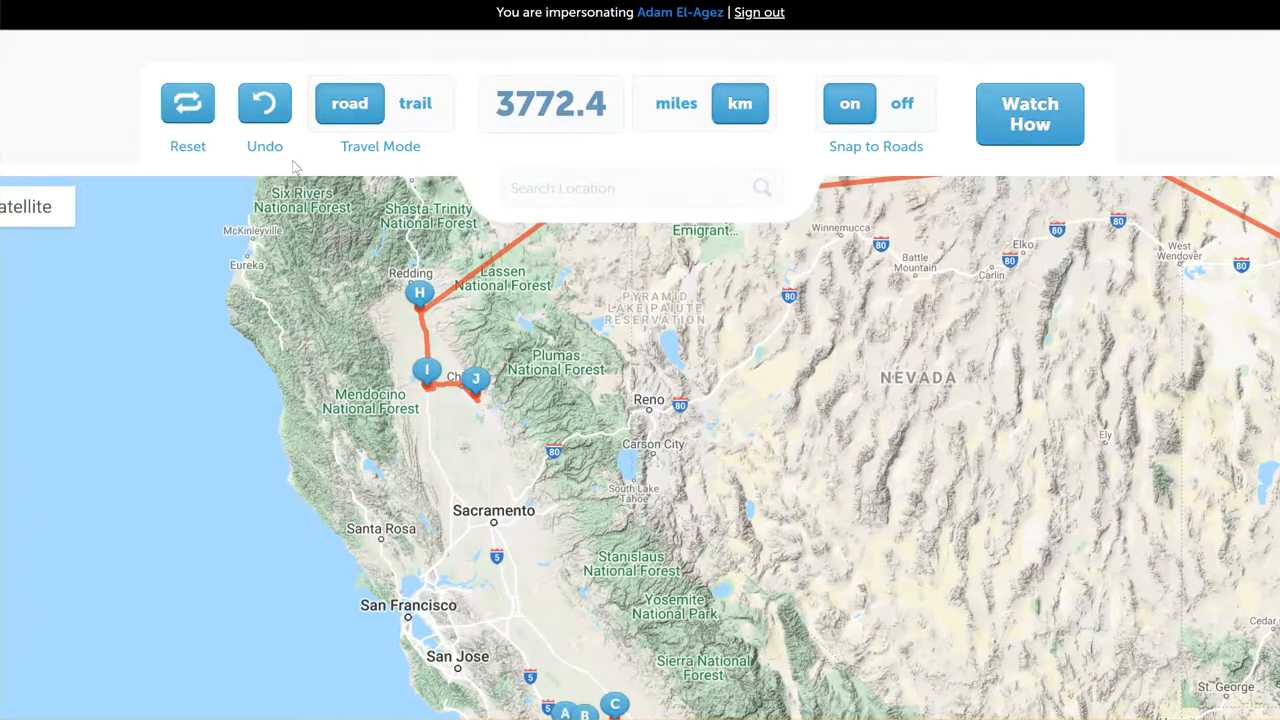
click(270, 112)
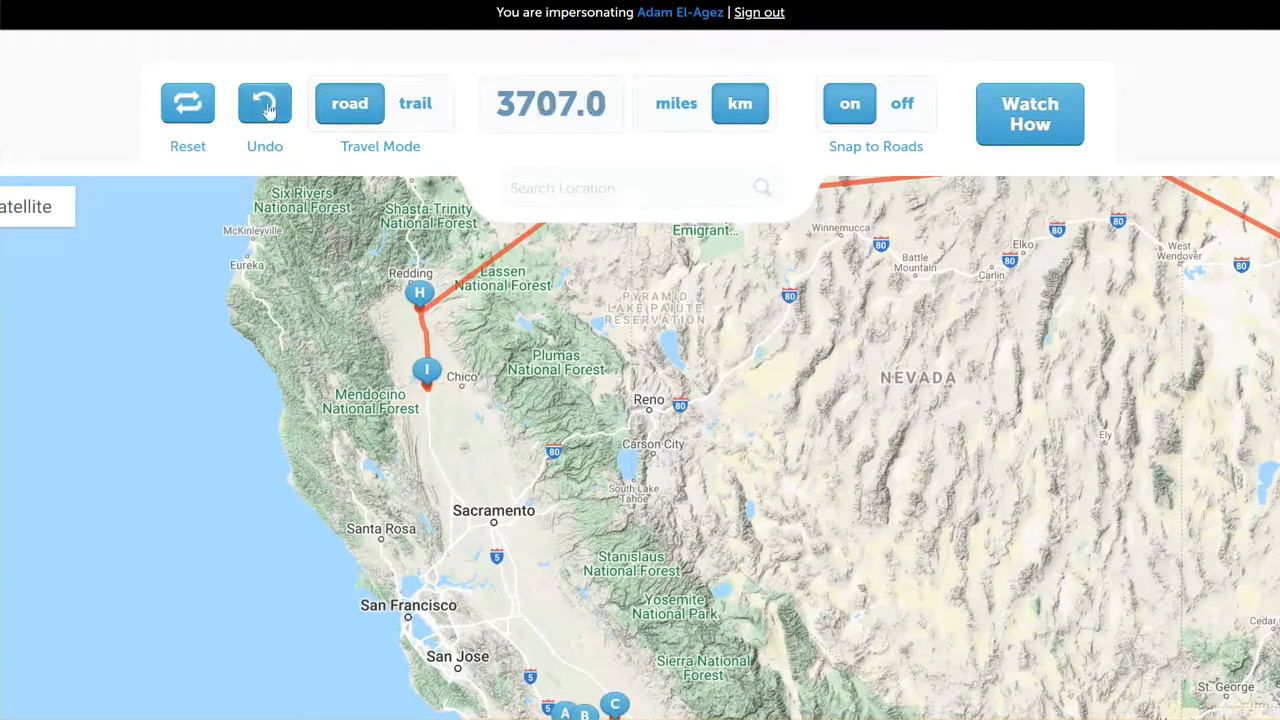
click(266, 110)
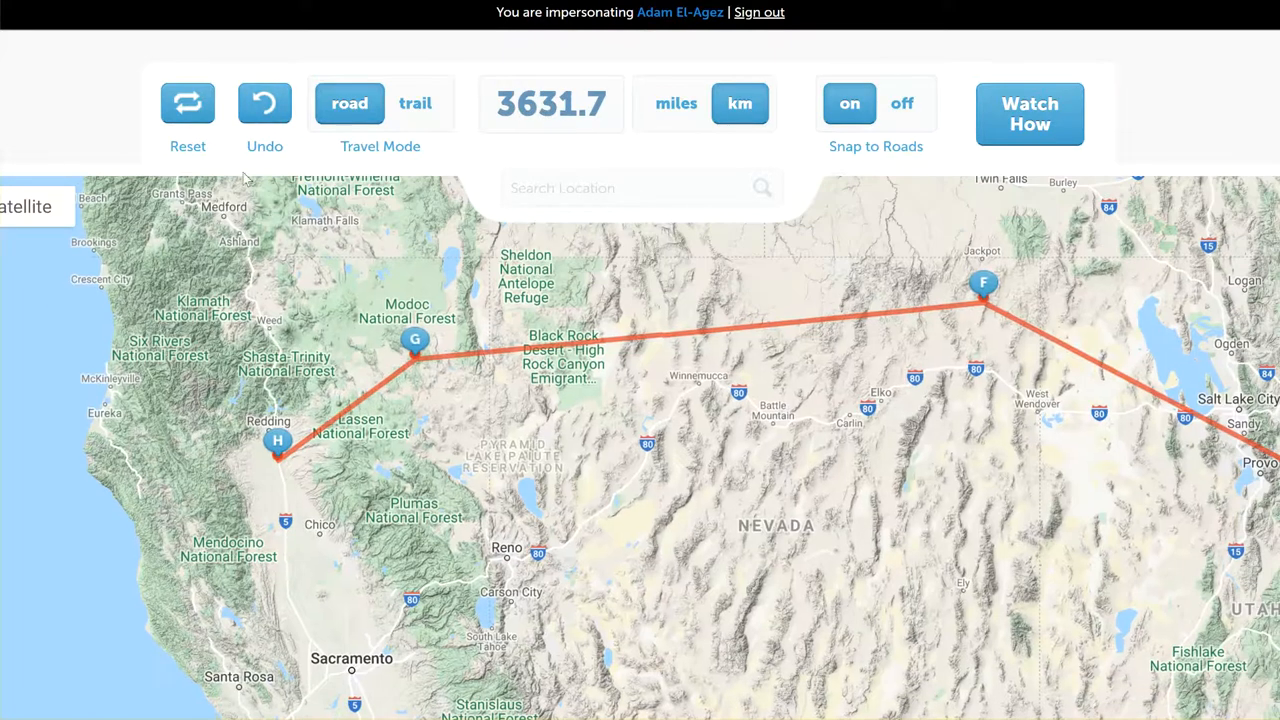
click(262, 110)
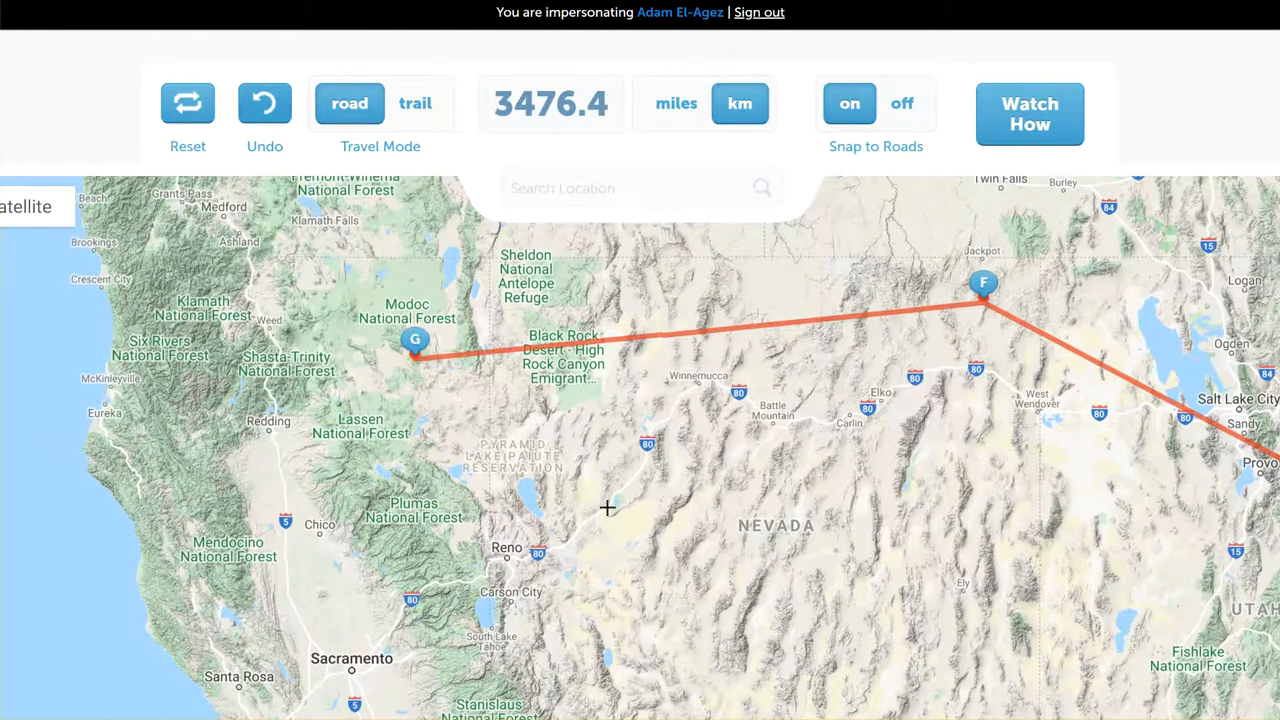
- Examine the remaining route across the western United States, including its snapped and straight-line sections
scroll(606, 506, down, 5)
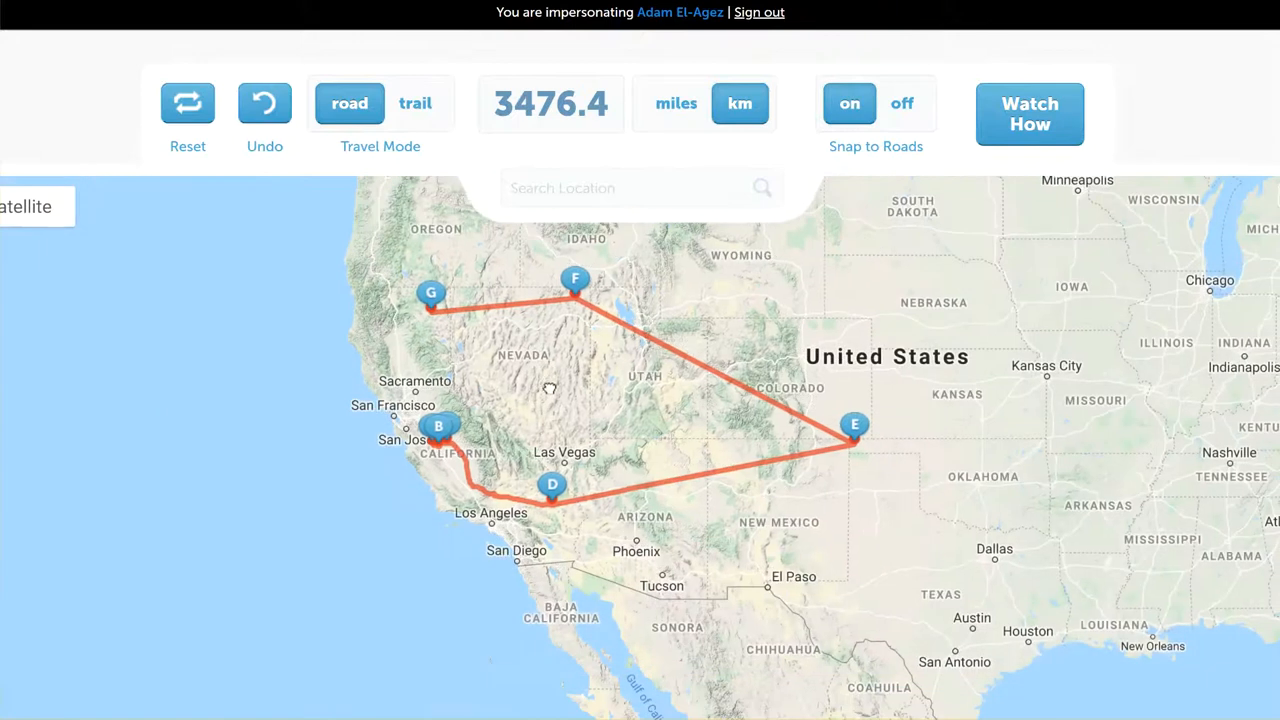
drag(549, 388, 649, 431)
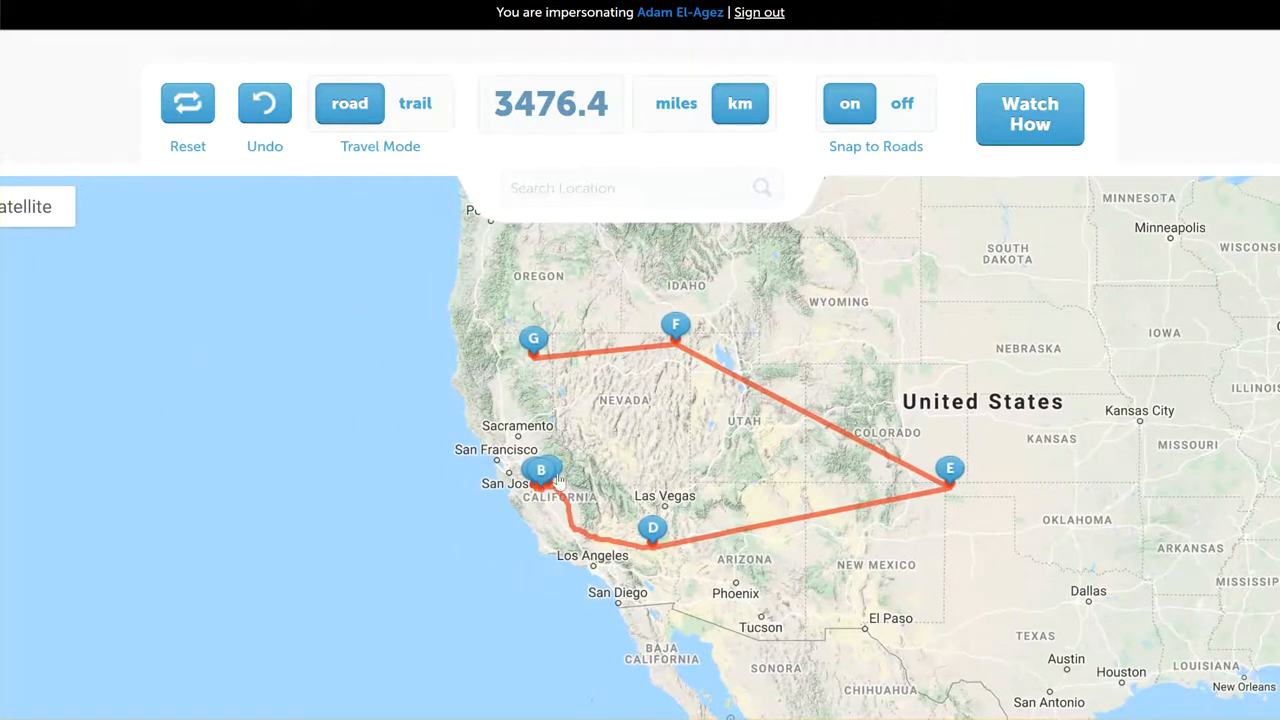
scroll(549, 490, up, 1)
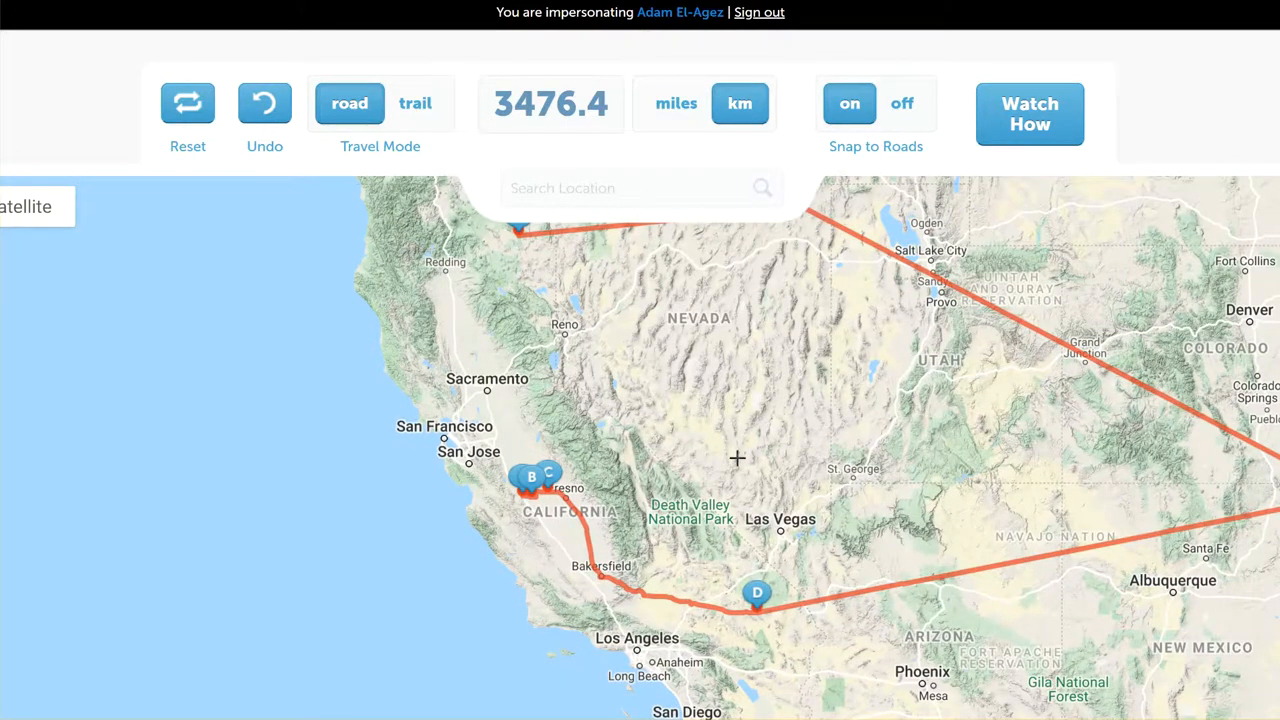
scroll(886, 498, down, 1)
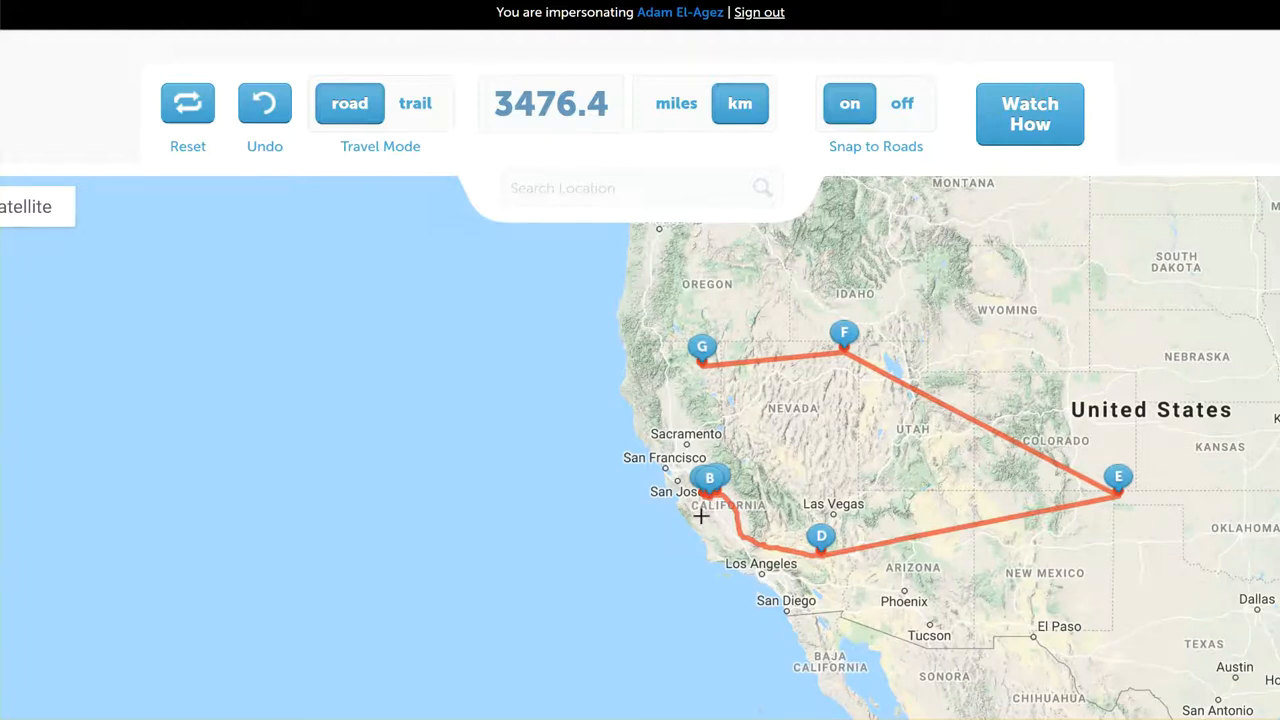
drag(834, 466, 597, 478)
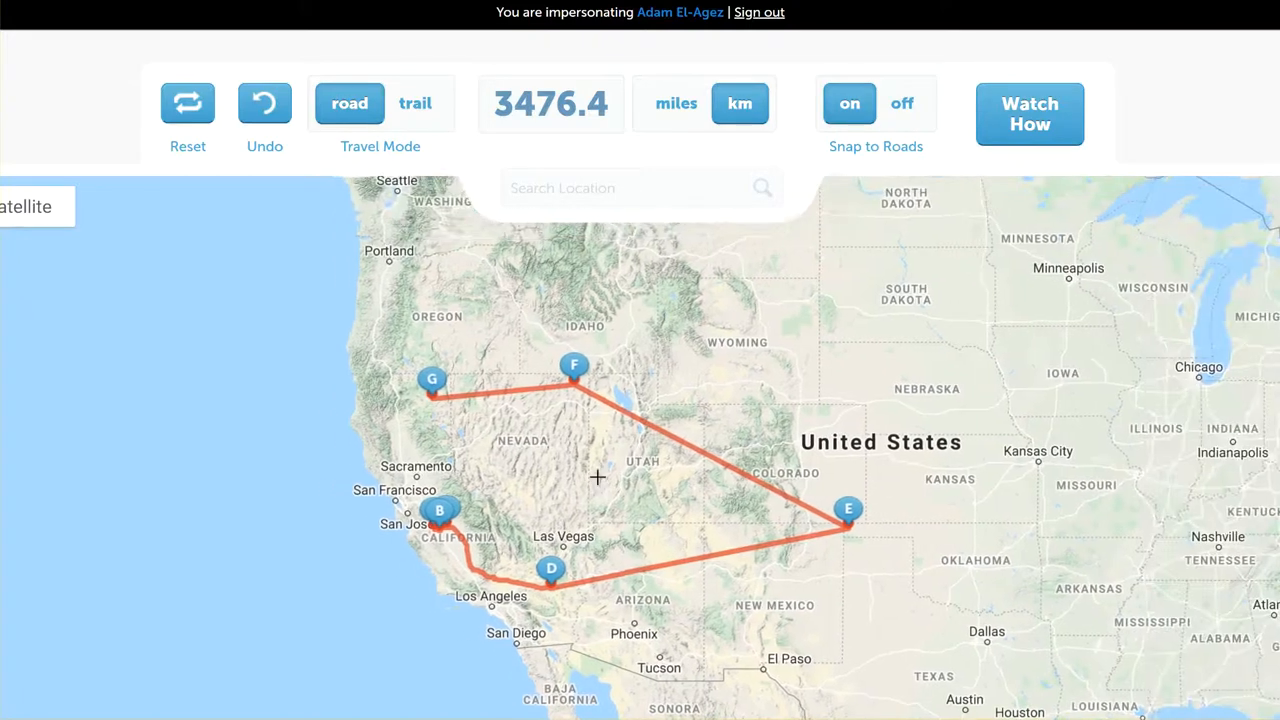
scroll(806, 466, down, 3)
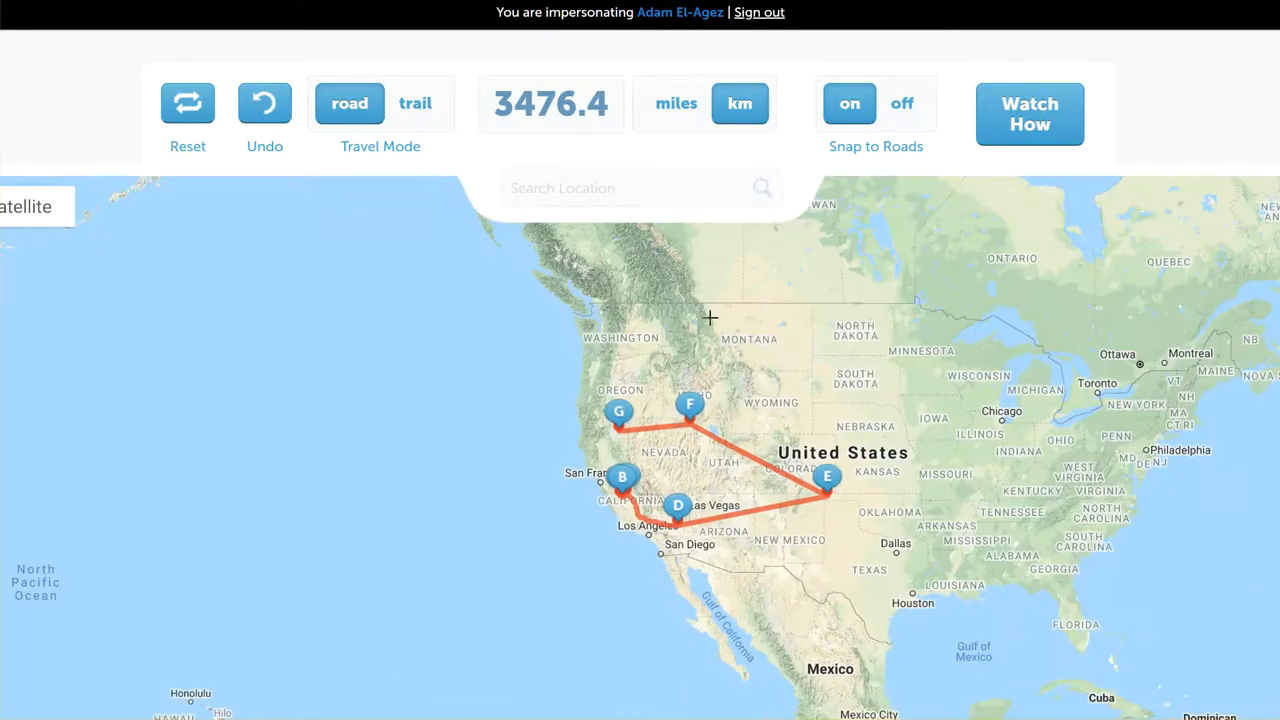
scroll(750, 451, up, 2)
scroll(750, 451, up, 1)
drag(466, 523, 688, 431)
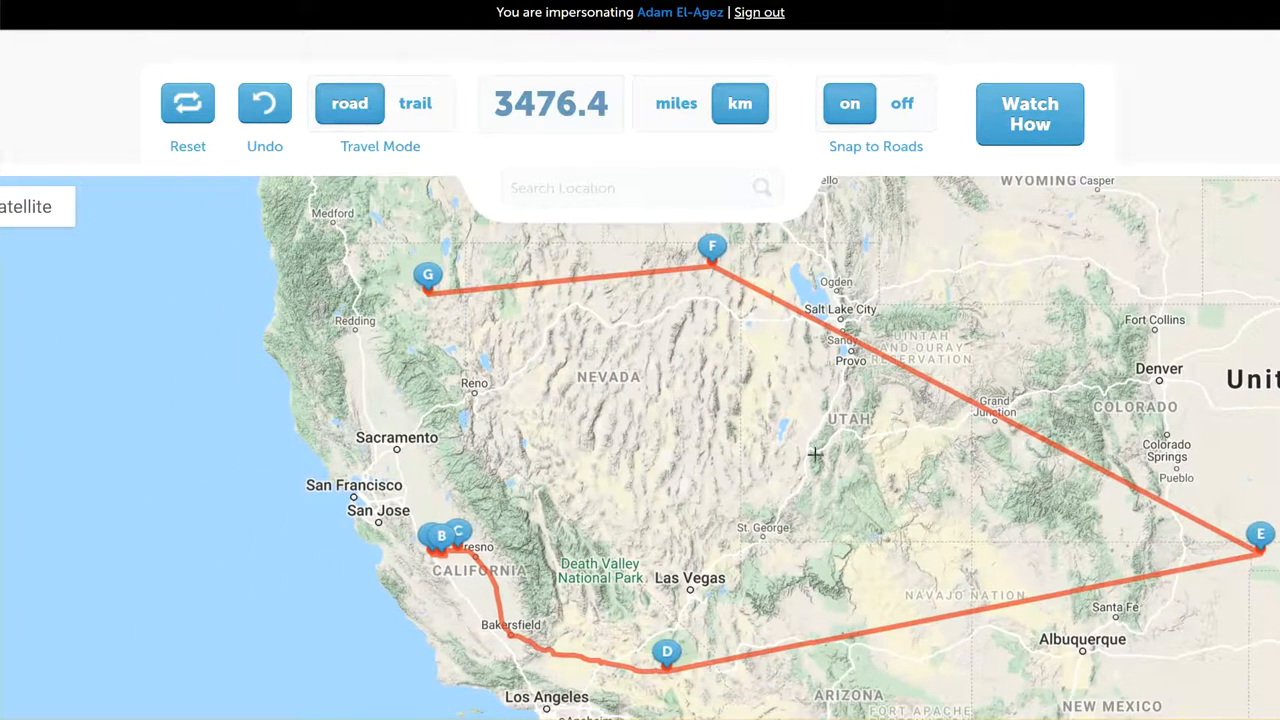
scroll(711, 478, down, 1)
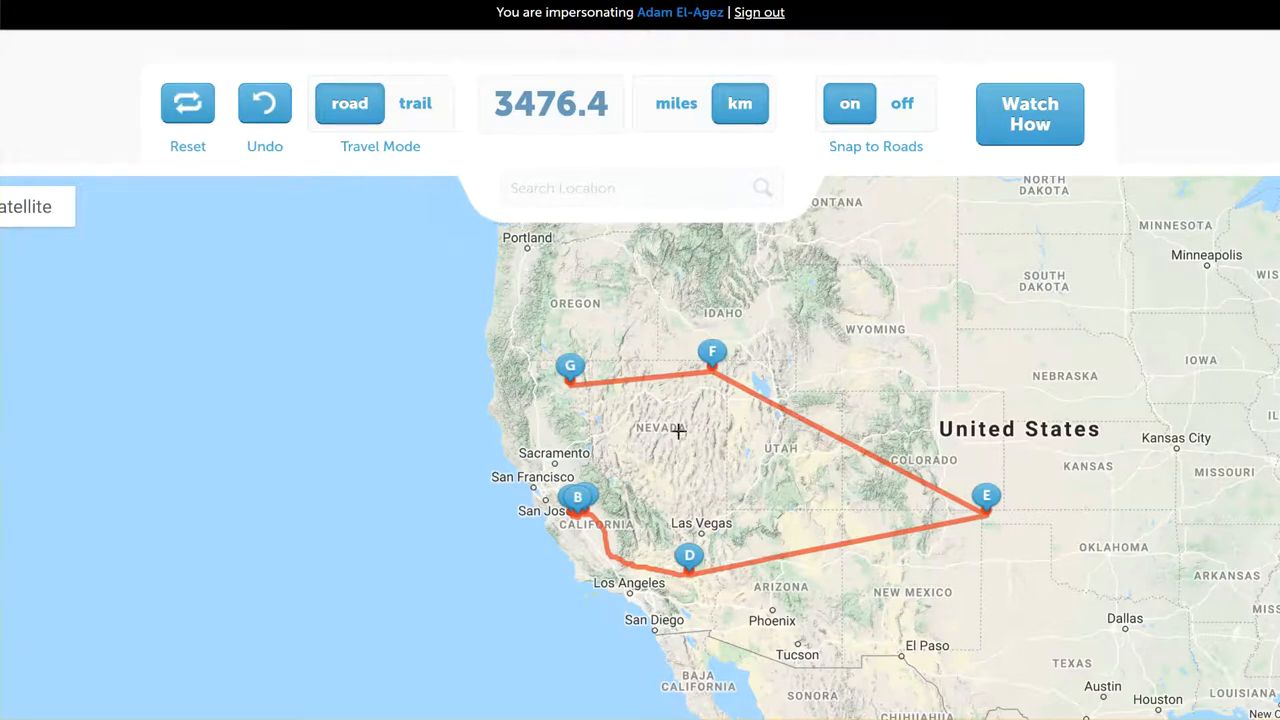
- Reset the whole route and place a new starting point in California's Central Valley, east of San Francisco and south of Sacramento
click(195, 118)
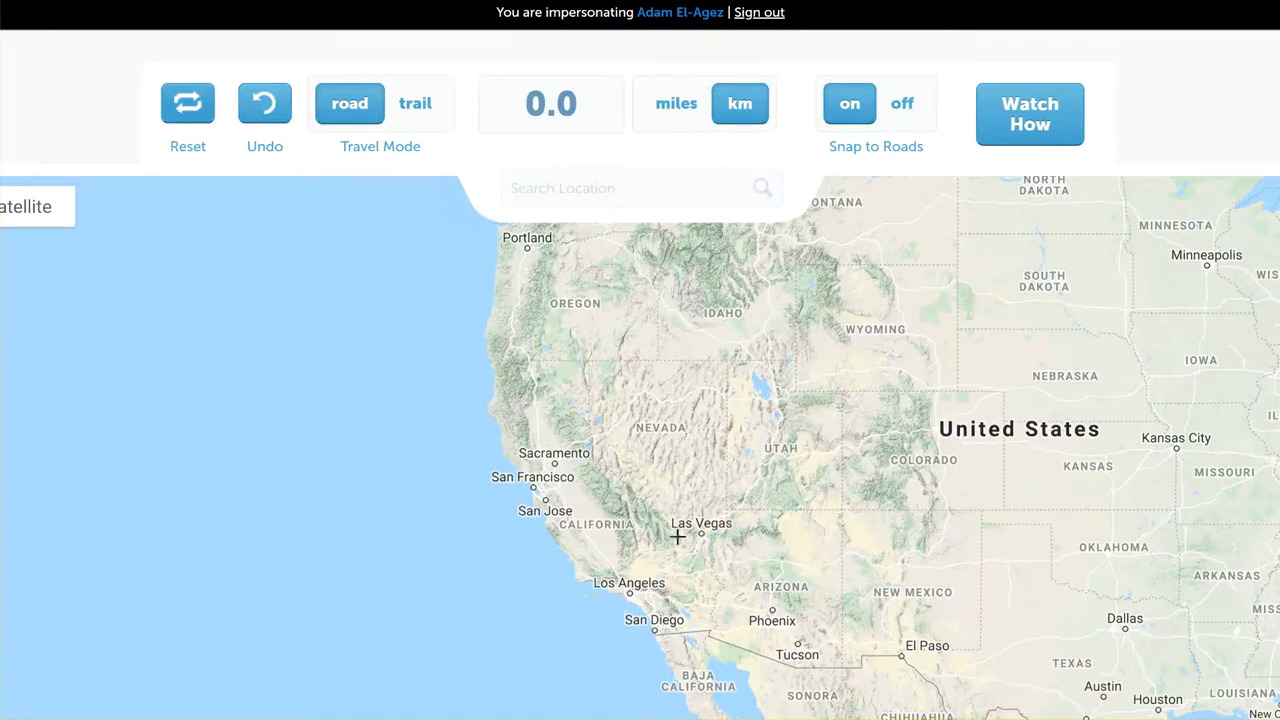
scroll(677, 537, up, 1)
scroll(565, 455, up, 1)
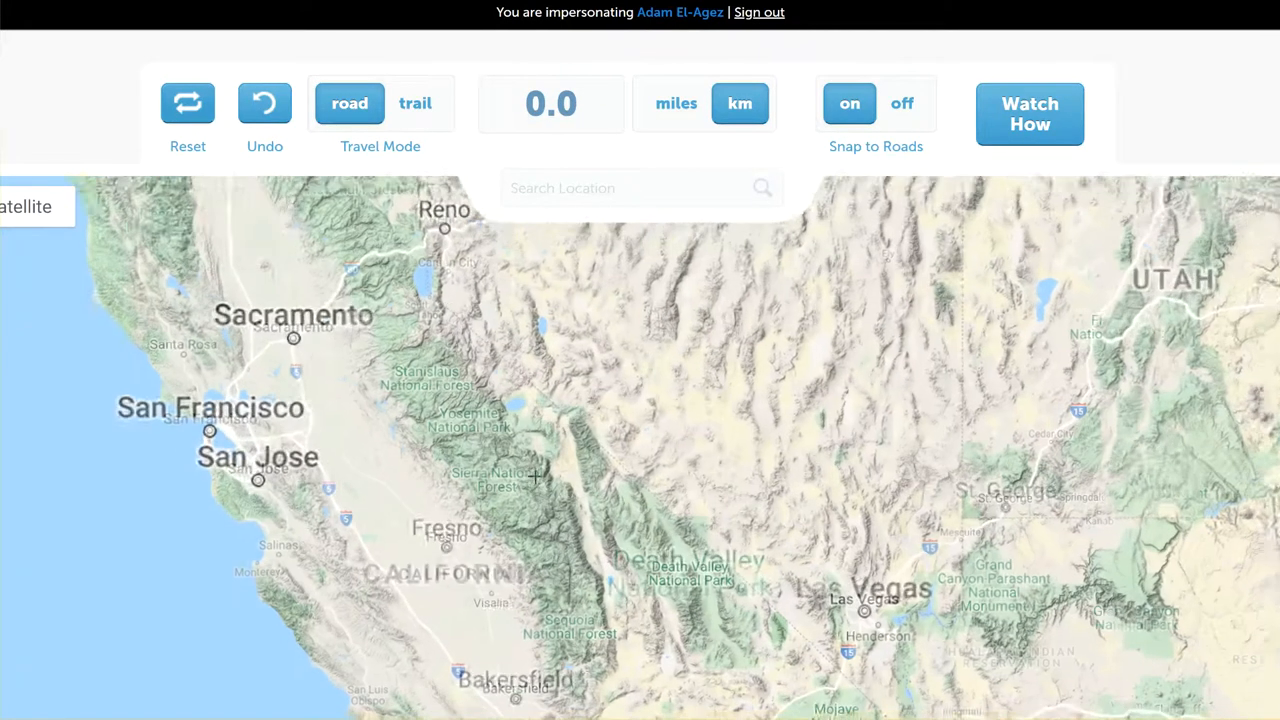
click(312, 465)
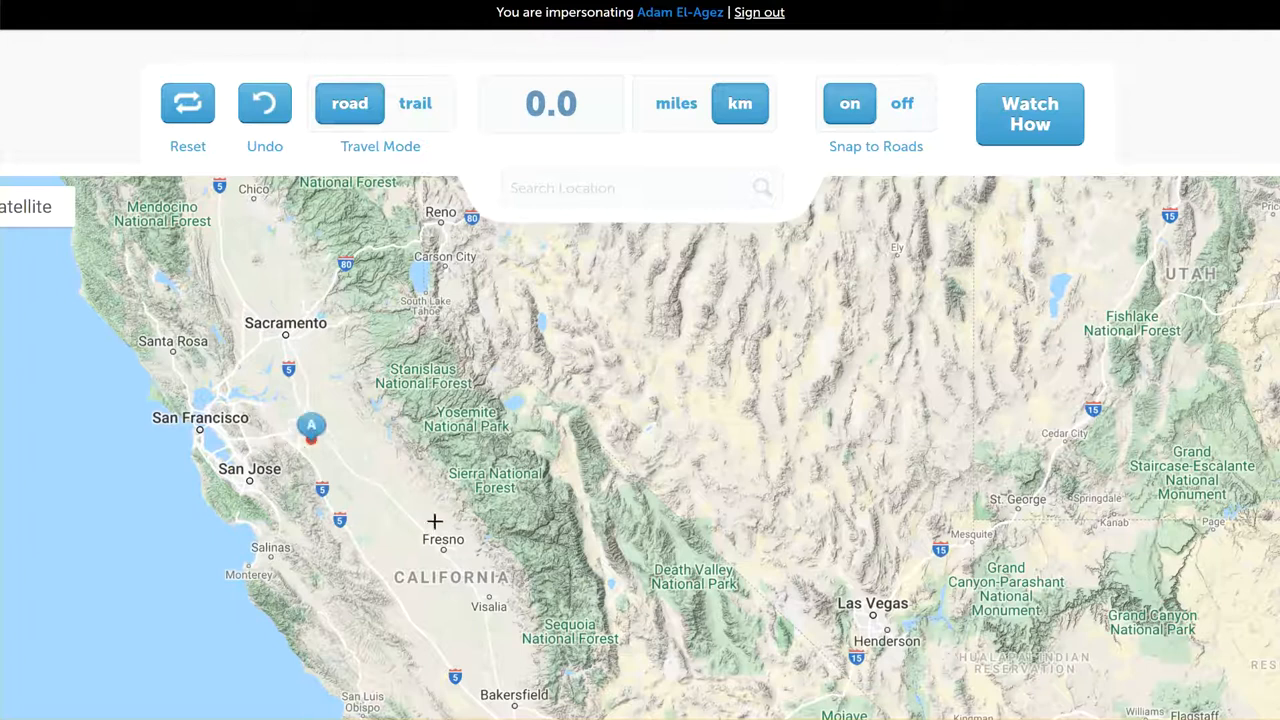
- Add a second route point in Las Vegas with snapping to roads on
drag(650, 538, 642, 384)
scroll(725, 375, up, 2)
click(724, 328)
drag(817, 360, 847, 292)
scroll(986, 364, down, 1)
scroll(986, 364, down, 1)
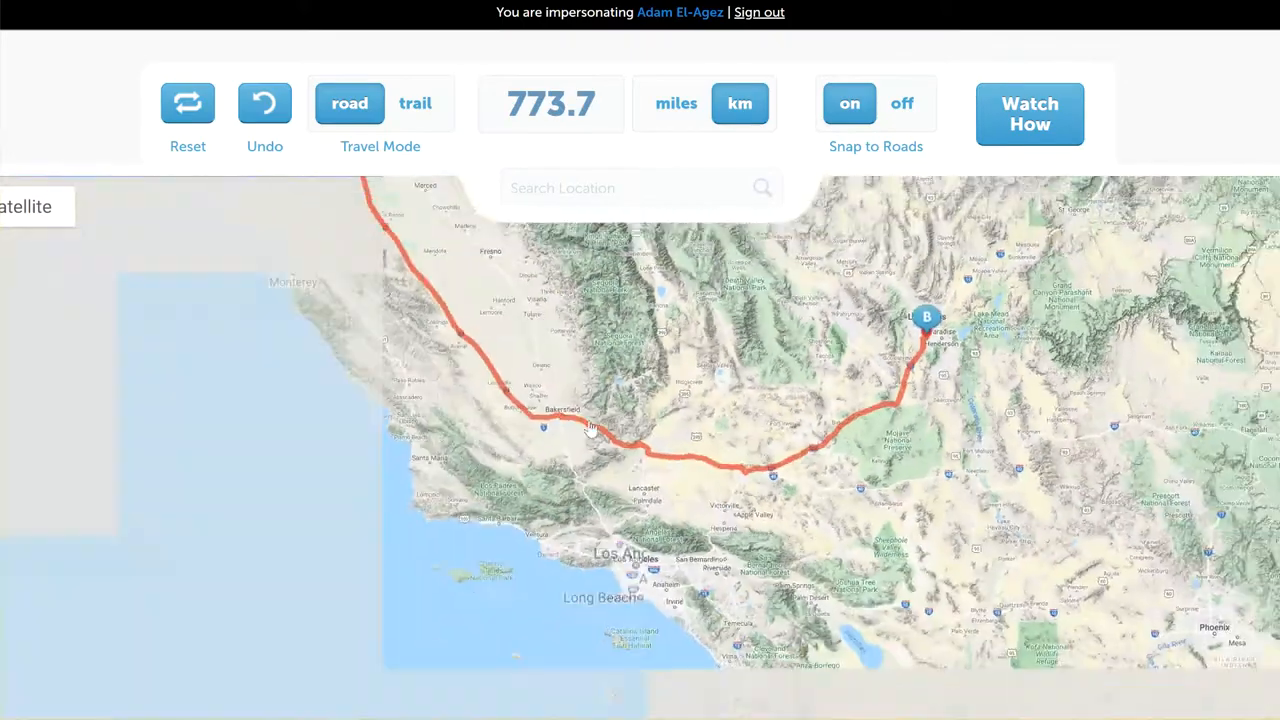
scroll(1060, 280, up, 1)
drag(997, 350, 1259, 476)
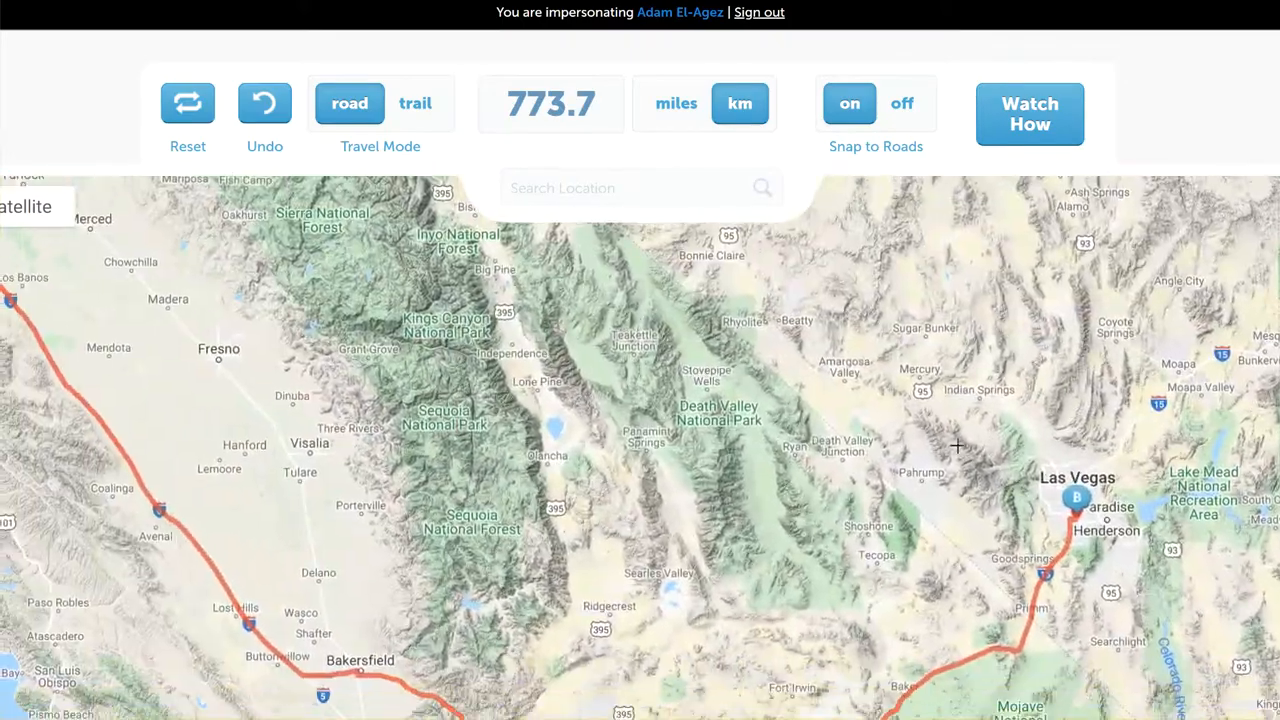
- Accept the plotted route from California's Central Valley to Las Vegas and continue to the mission information
scroll(957, 444, down, 2)
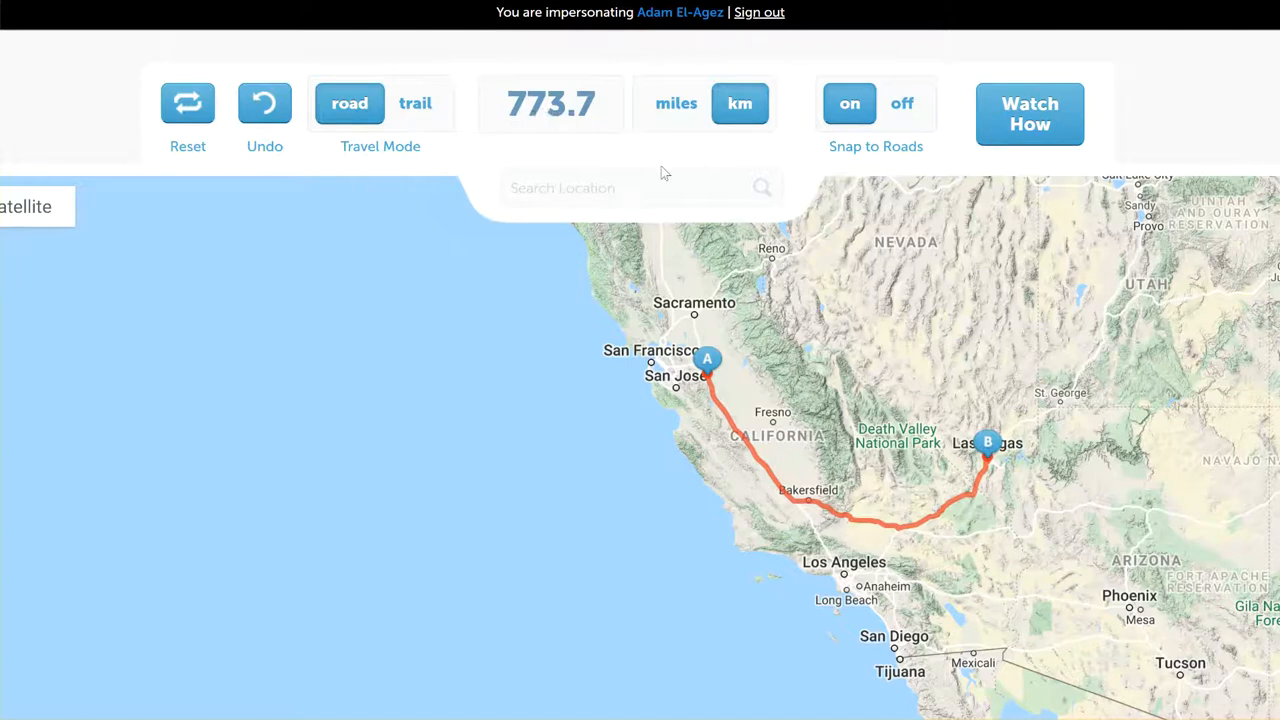
drag(964, 491, 732, 416)
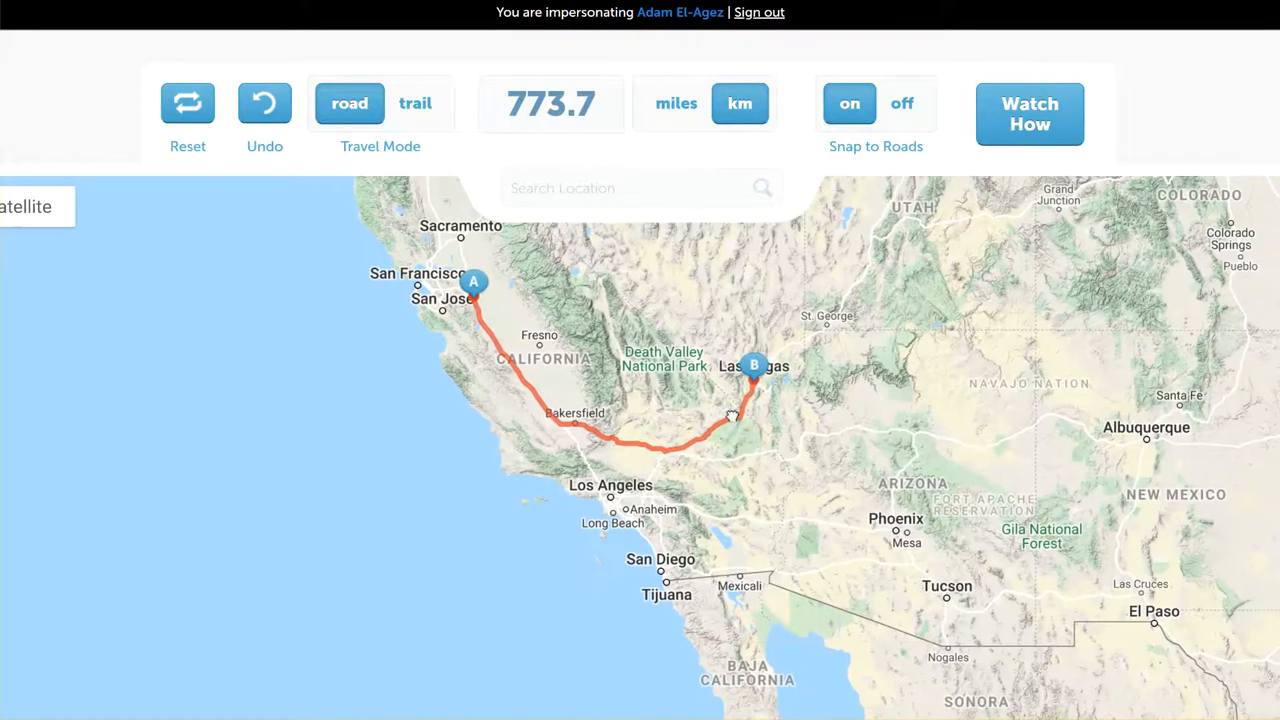
scroll(1177, 130, down, 3)
scroll(1200, 575, down, 1)
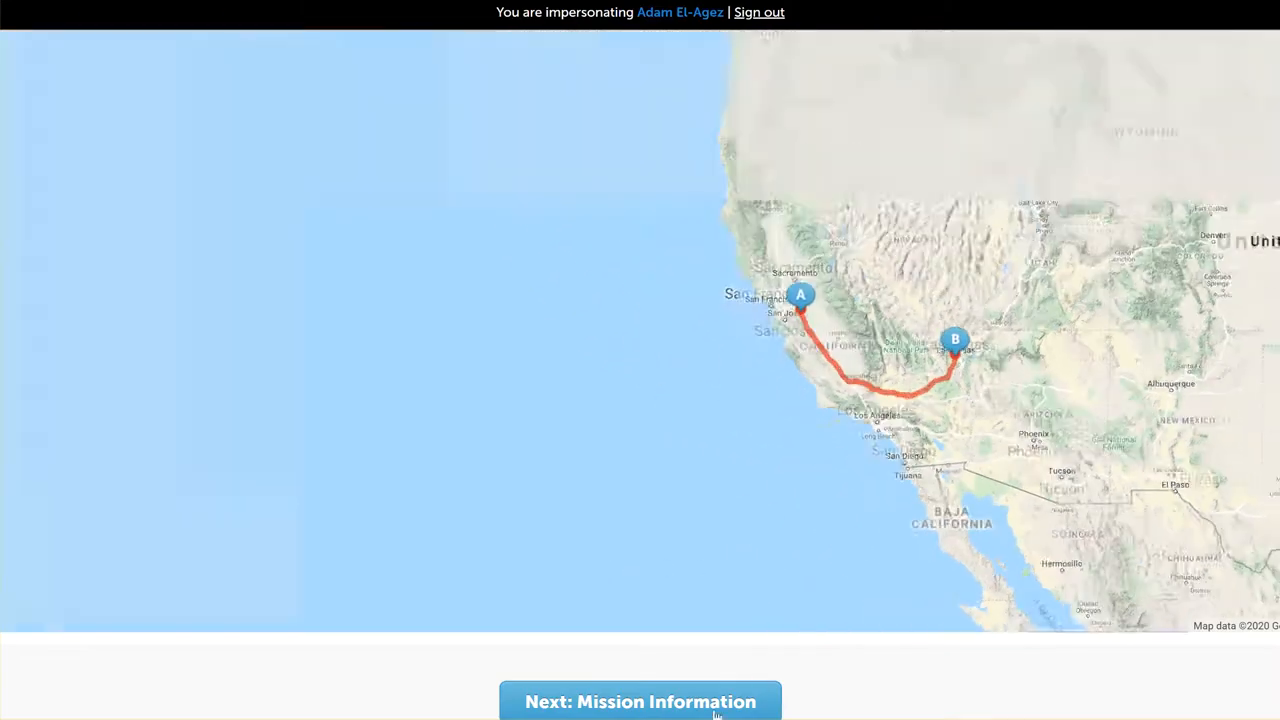
click(667, 705)
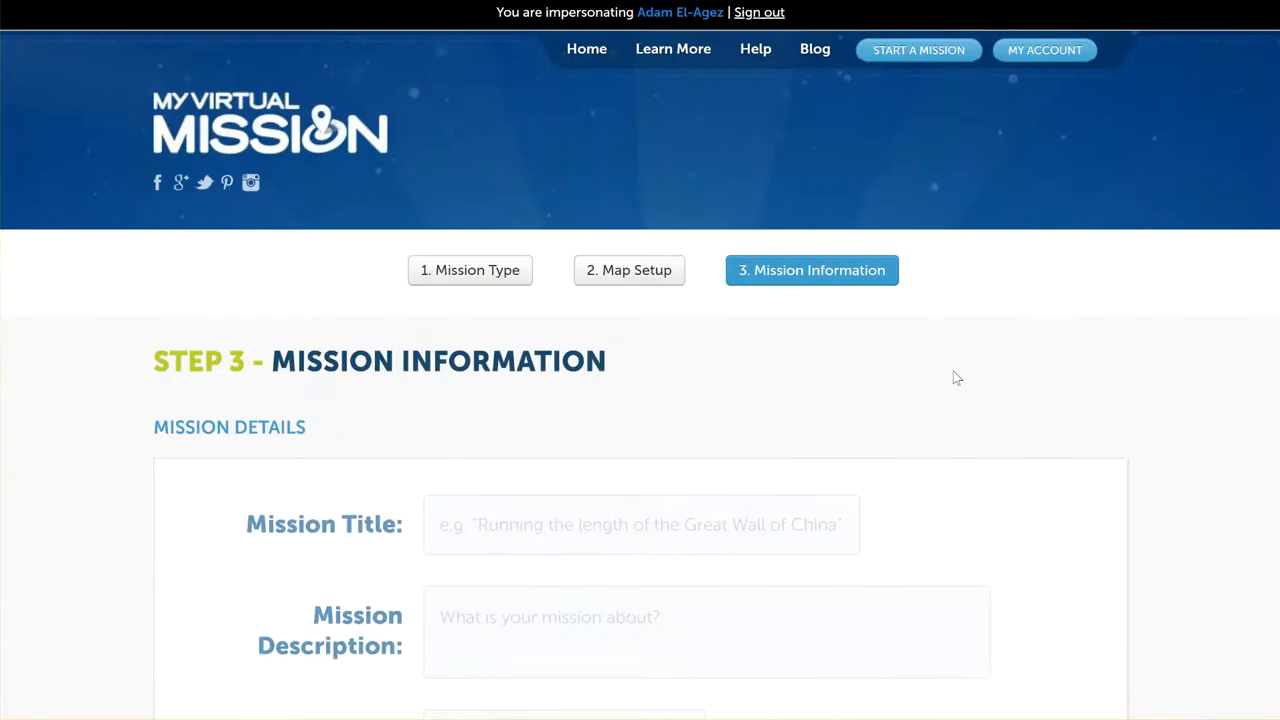
- Enter "My Test Mission" as the mission title and "asdasdasd" as the mission description
scroll(1165, 468, down, 1)
scroll(1164, 466, down, 1)
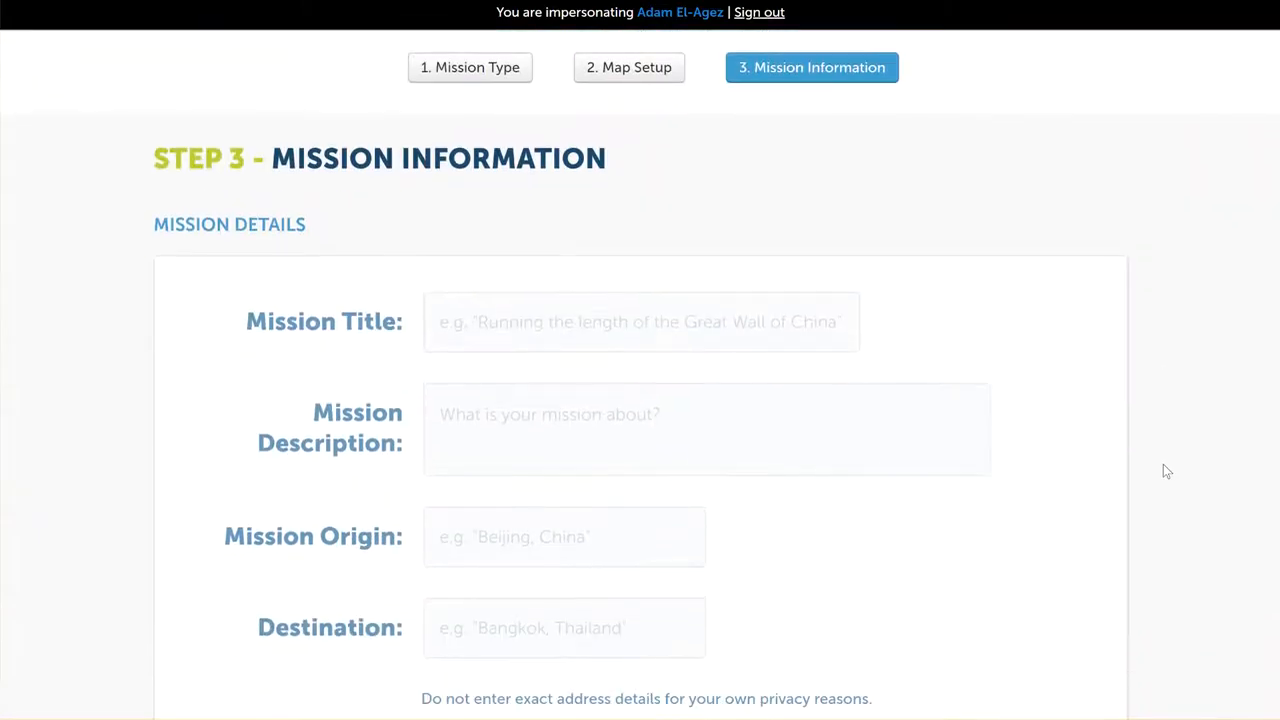
click(514, 327)
text(My)
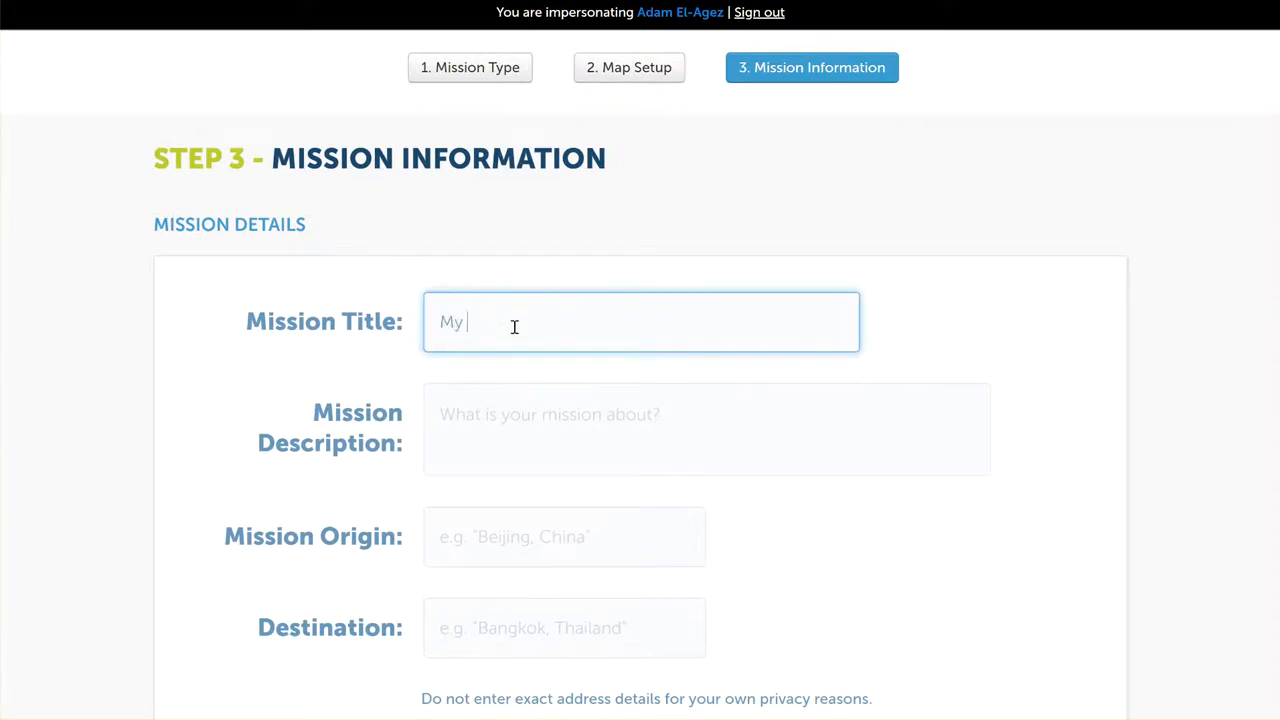
text( Test Mission)
key(Tab)
text(asdasdasd)
- Set the mission origin to "Place A" and the destination to "Place B"
scroll(660, 414, down, 2)
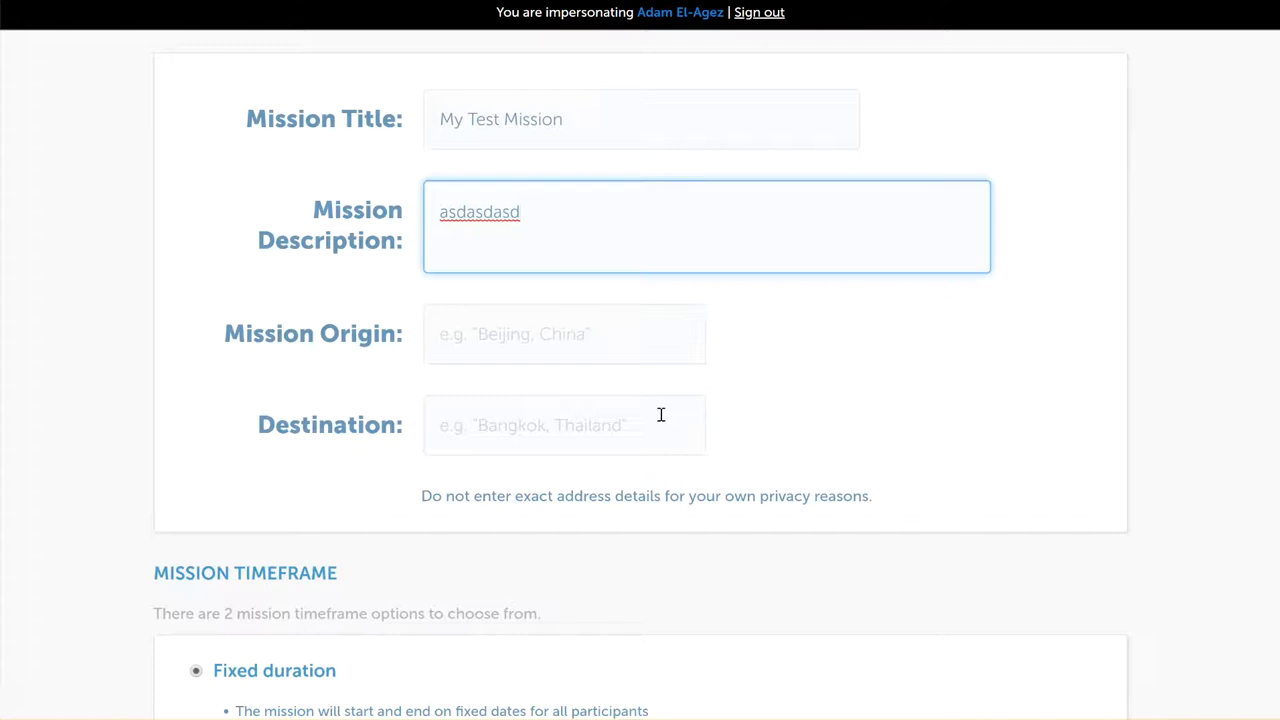
click(500, 342)
text(Place A)
key(Tab)
text(Place)
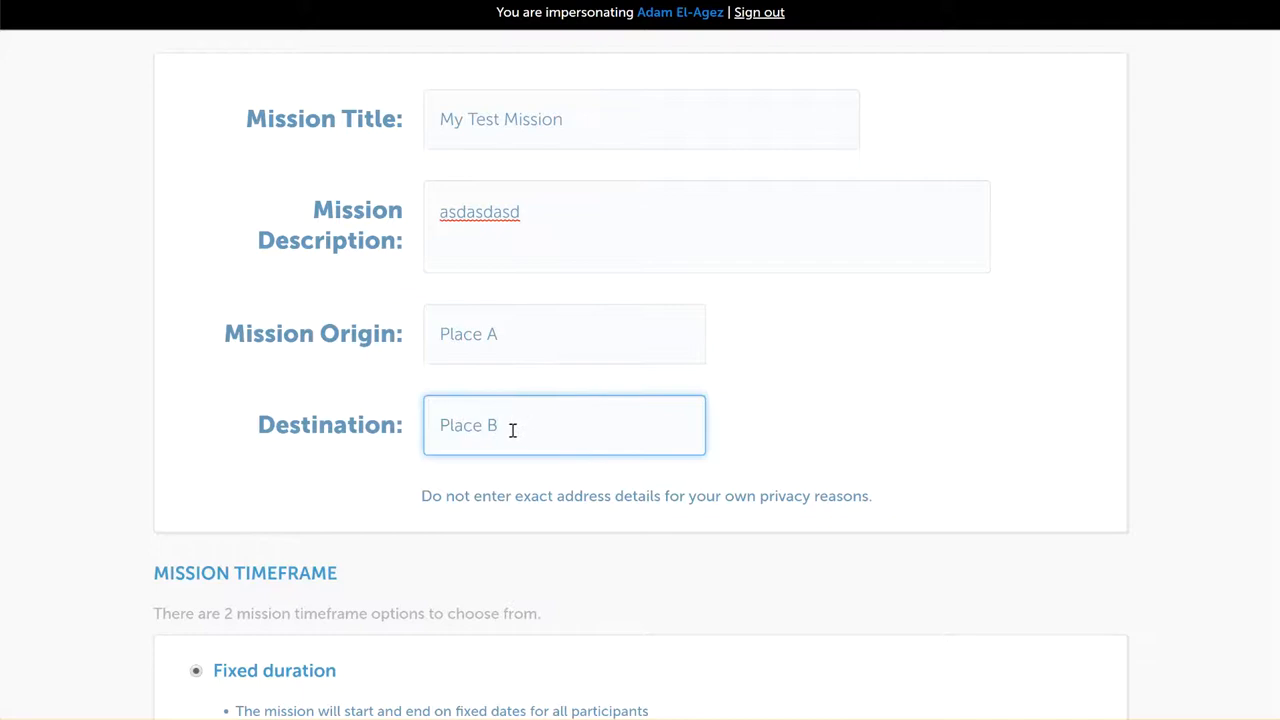
- Set the fixed duration's estimated start date to 22nd Apr 2020 and its end date to 29th May 2020
scroll(1217, 379, down, 4)
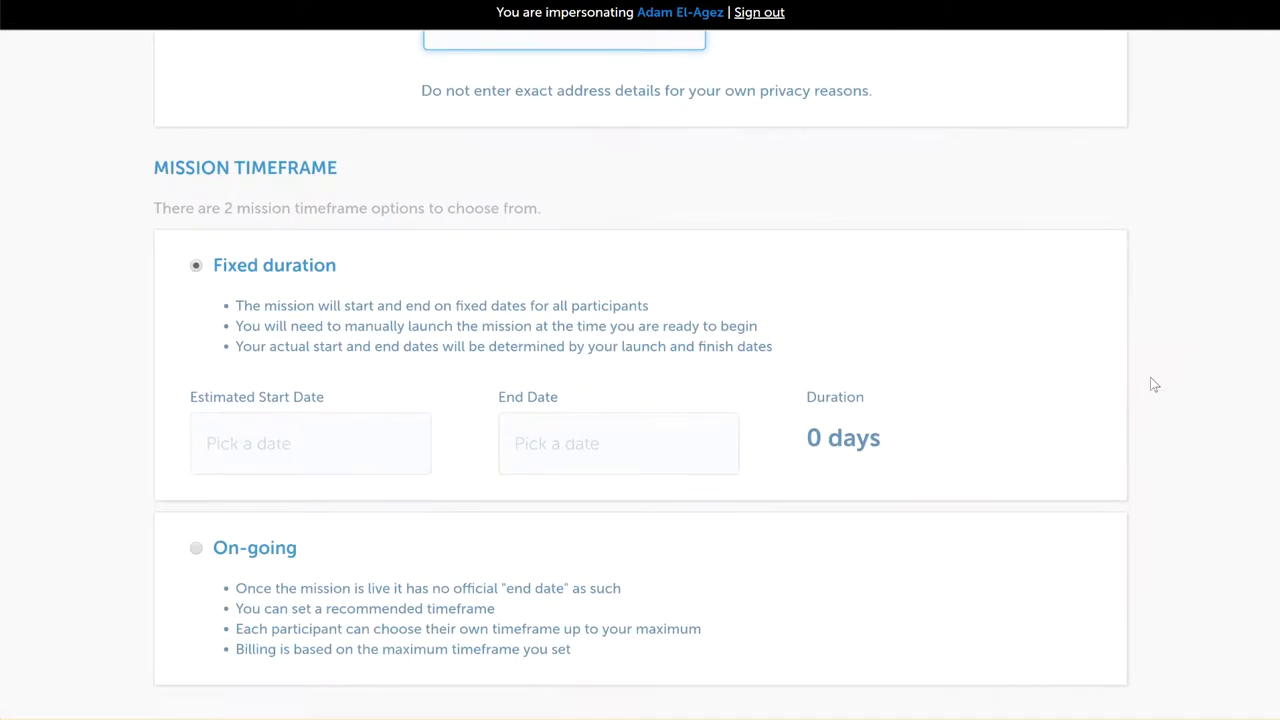
scroll(1135, 392, down, 1)
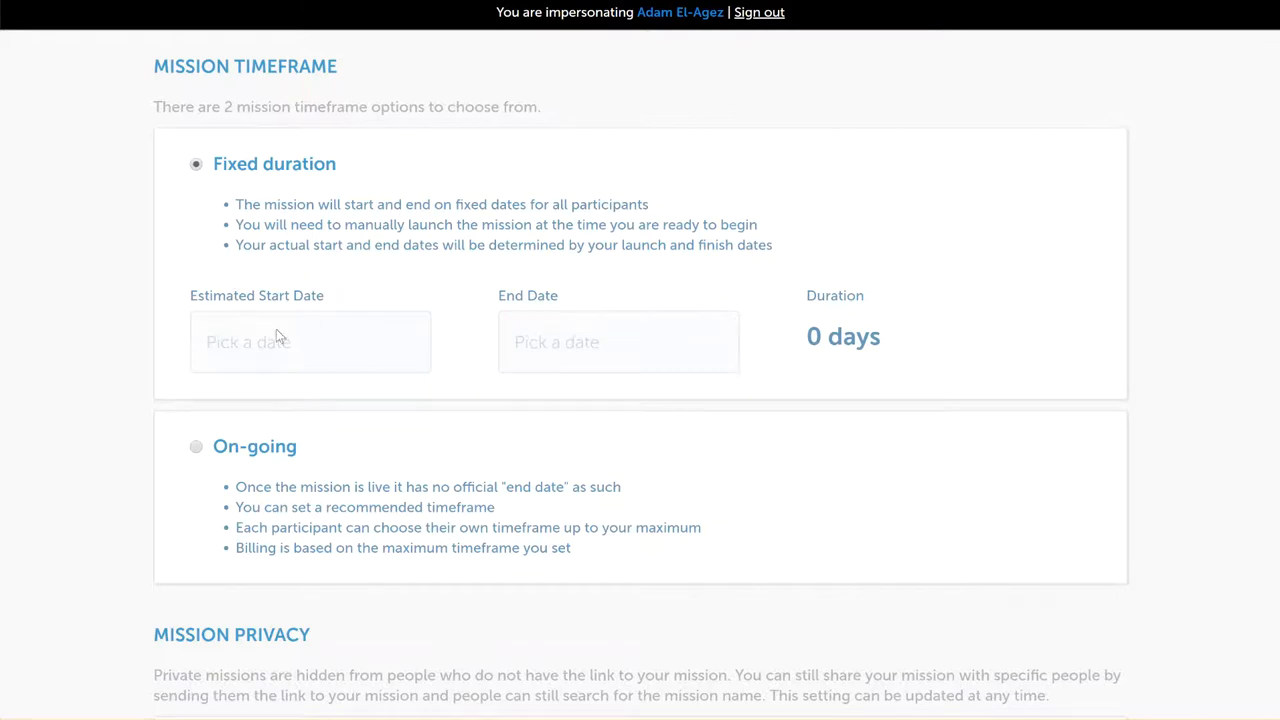
click(319, 342)
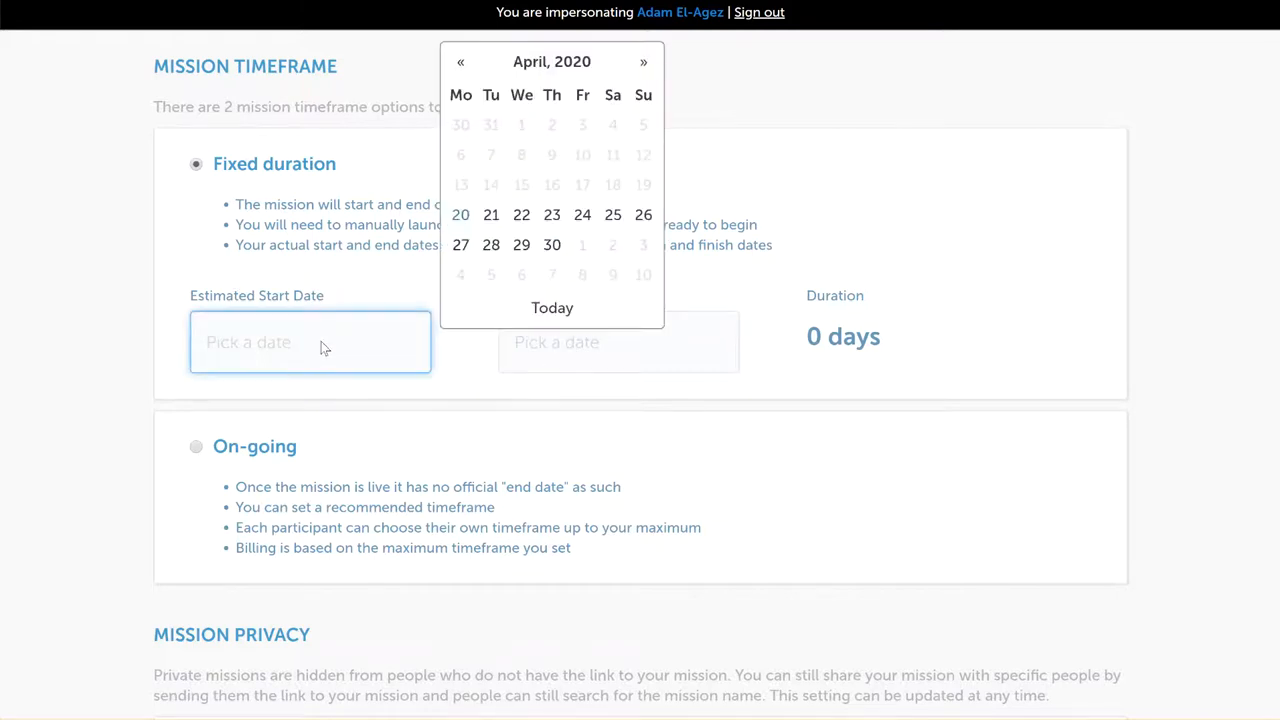
click(531, 215)
click(557, 336)
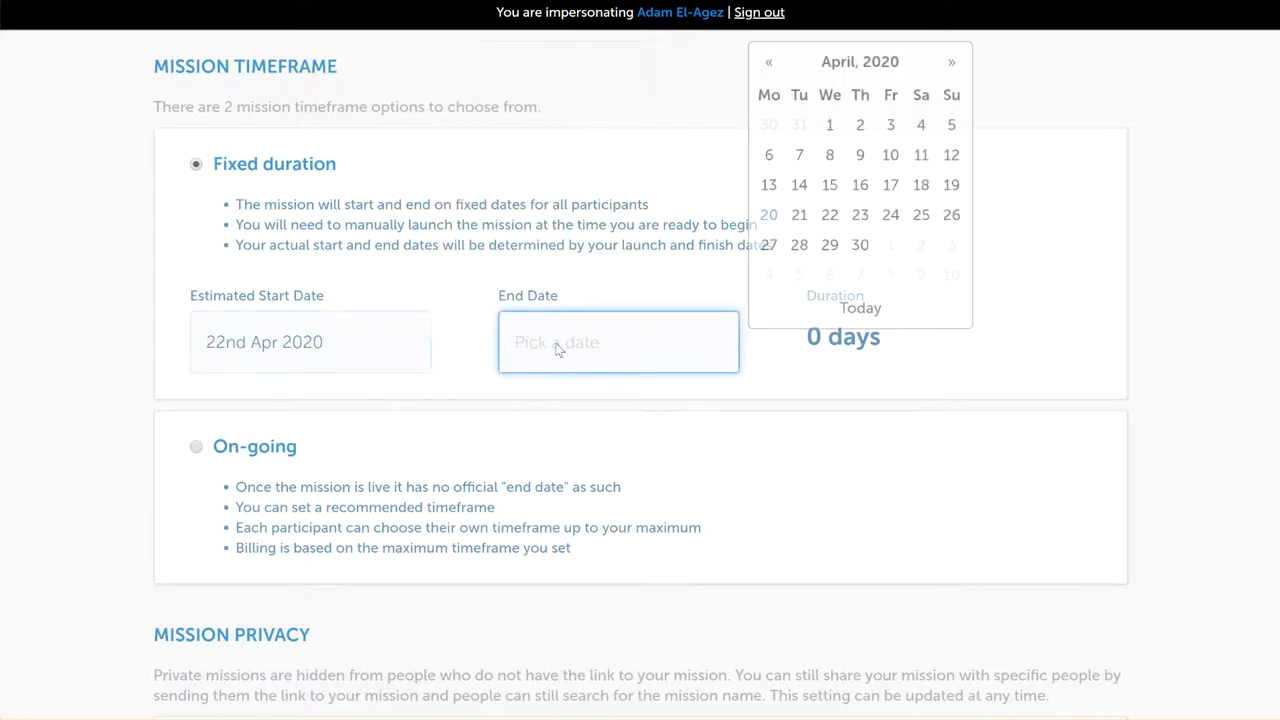
click(951, 63)
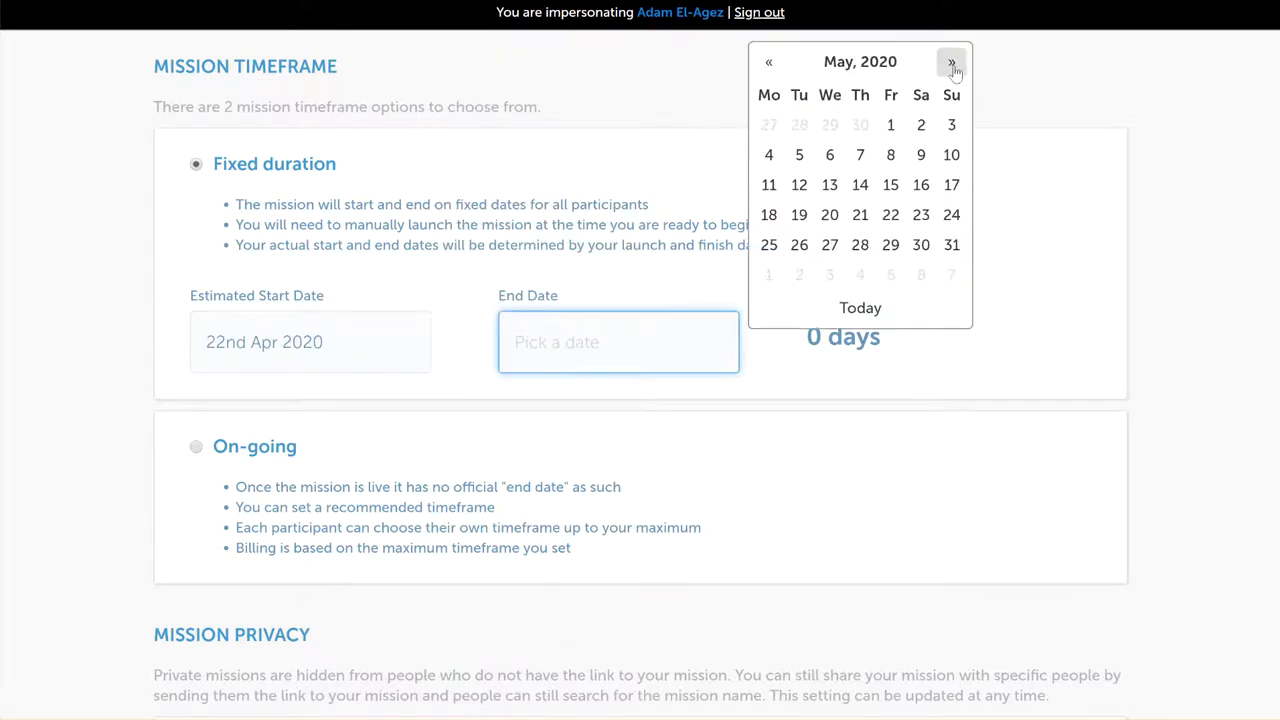
click(890, 245)
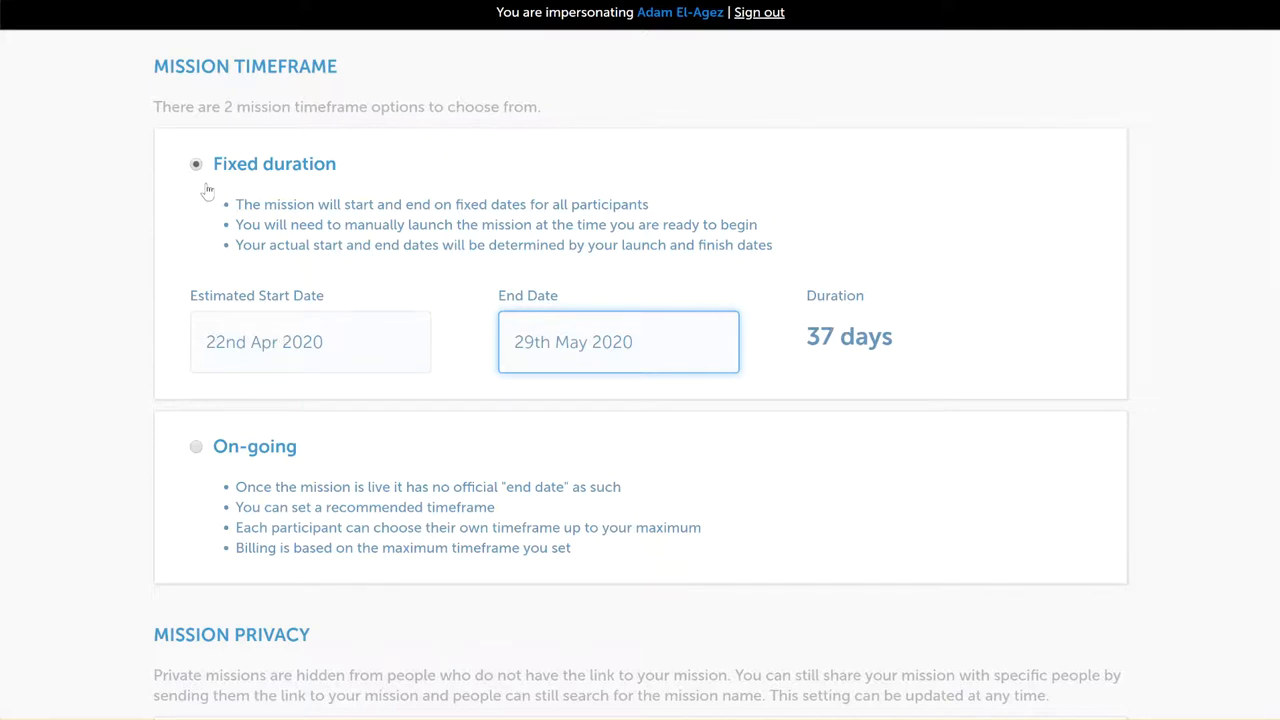
- Switch the mission timeframe to On-going and set its max timeframe to 10 weeks
click(197, 447)
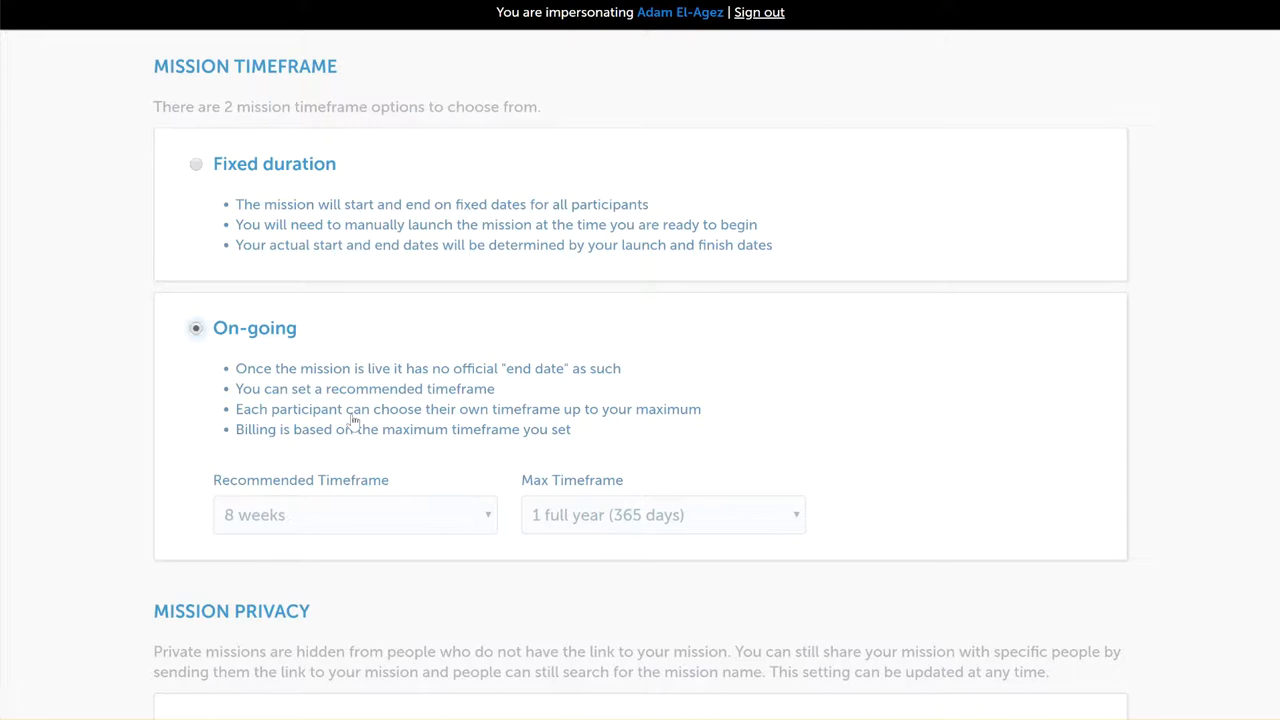
click(603, 514)
scroll(612, 325, up, 4)
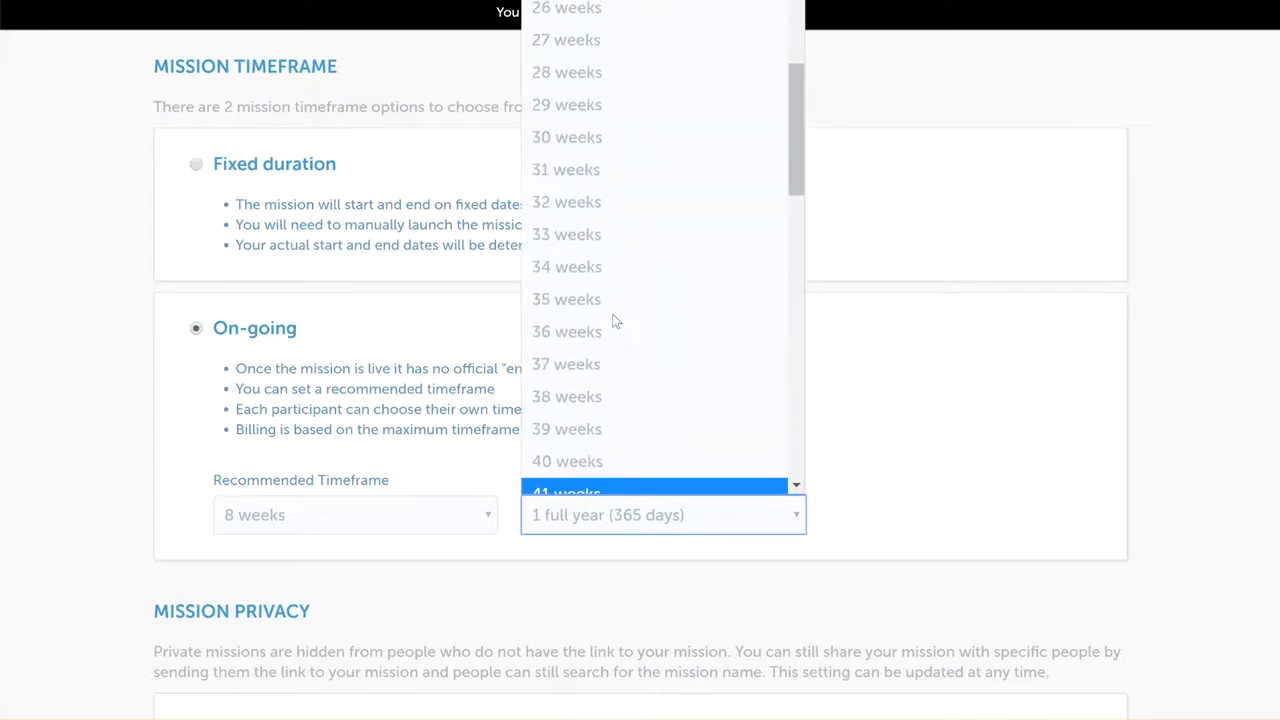
scroll(615, 321, up, 7)
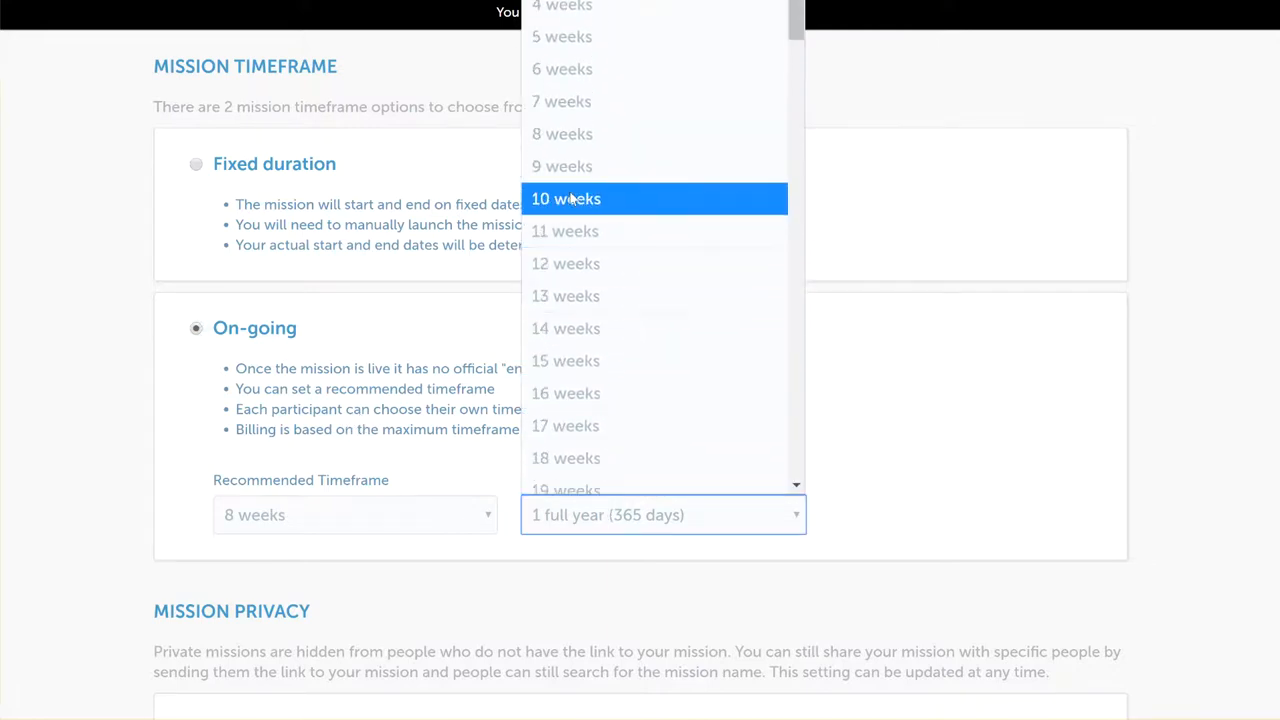
click(597, 203)
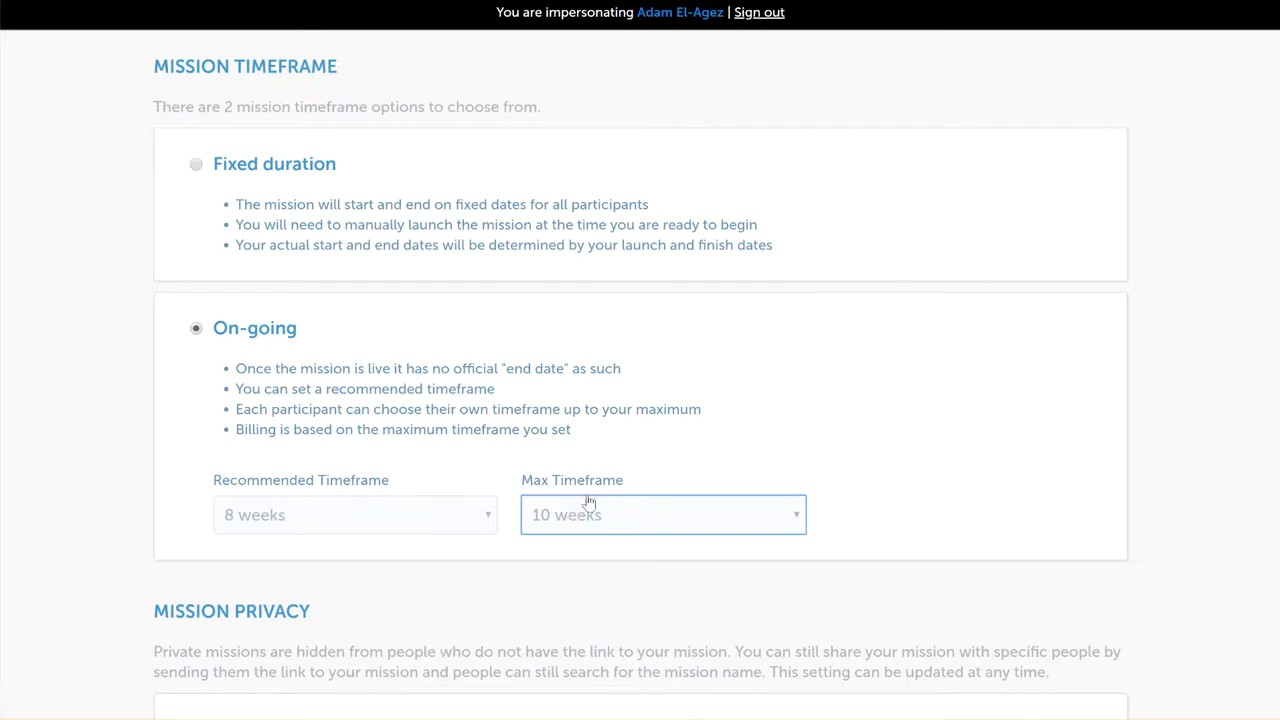
- Set the on-going mission's max timeframe to 1 full year (365 days)
click(590, 511)
scroll(651, 351, down, 2)
scroll(658, 375, down, 15)
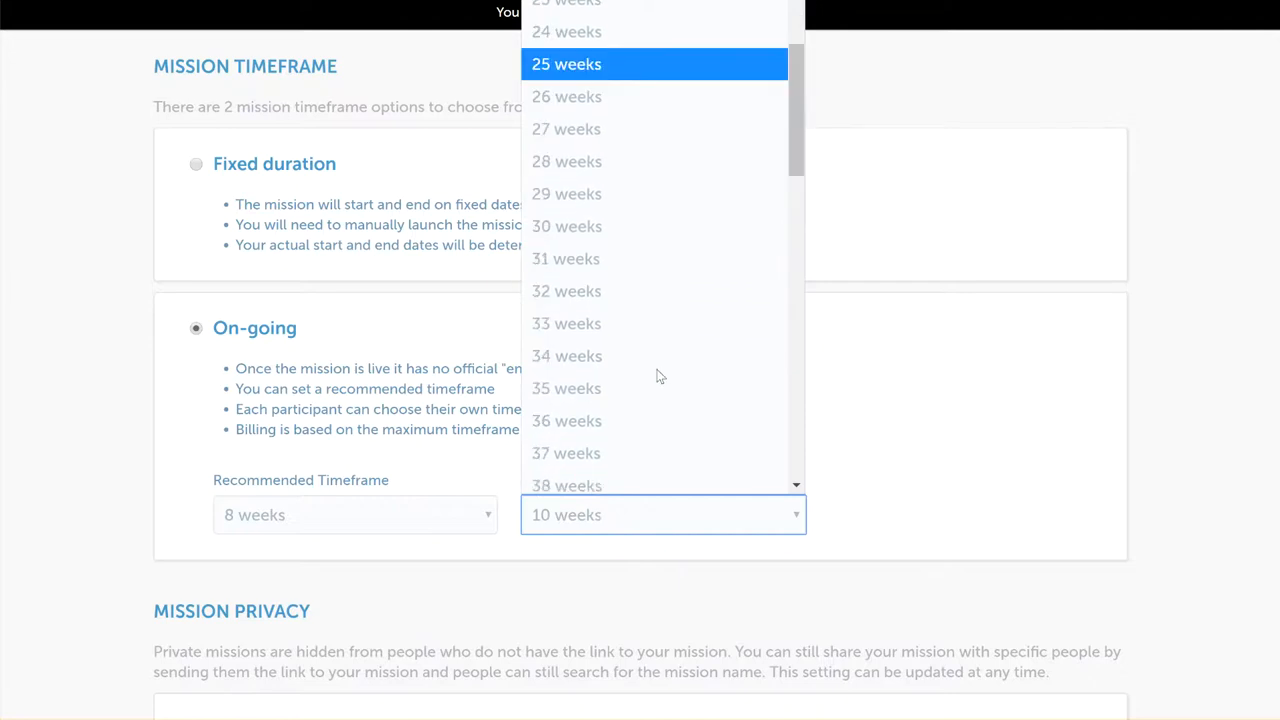
scroll(630, 371, up, 5)
click(626, 413)
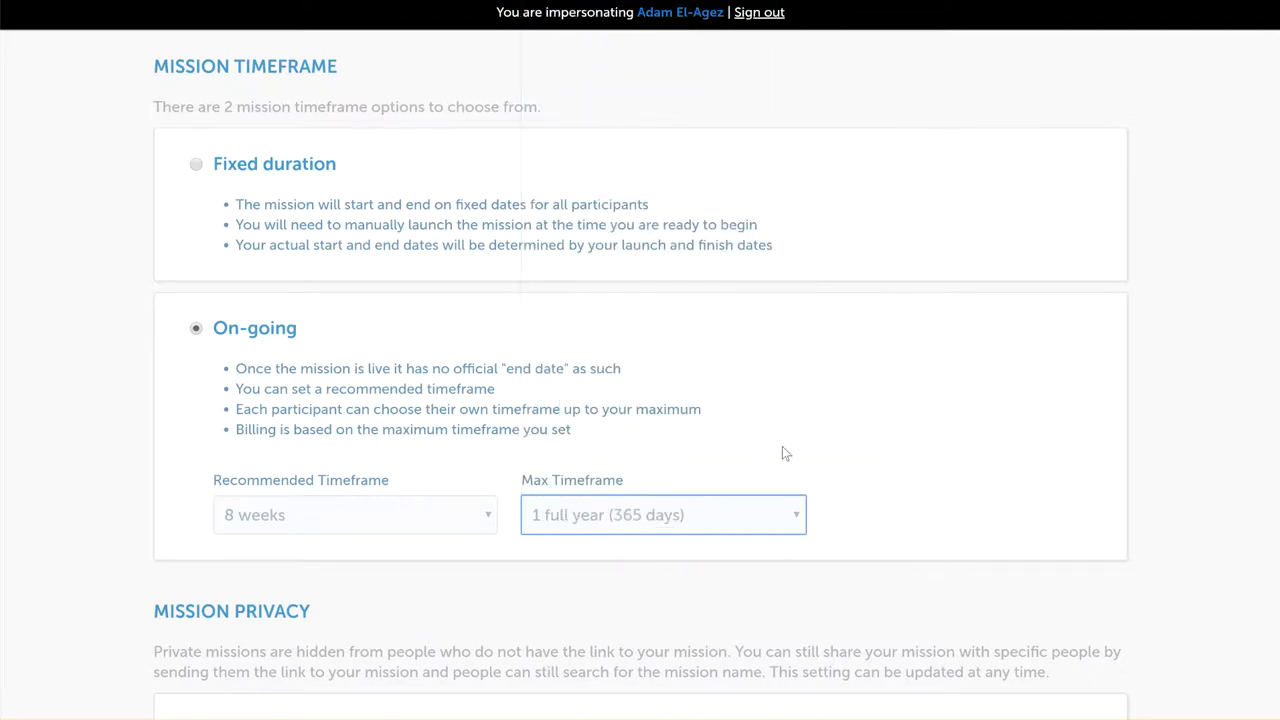
- Set the on-going mission's max timeframe to 4 weeks and its recommended timeframe to 2 weeks
click(631, 516)
scroll(617, 380, up, 10)
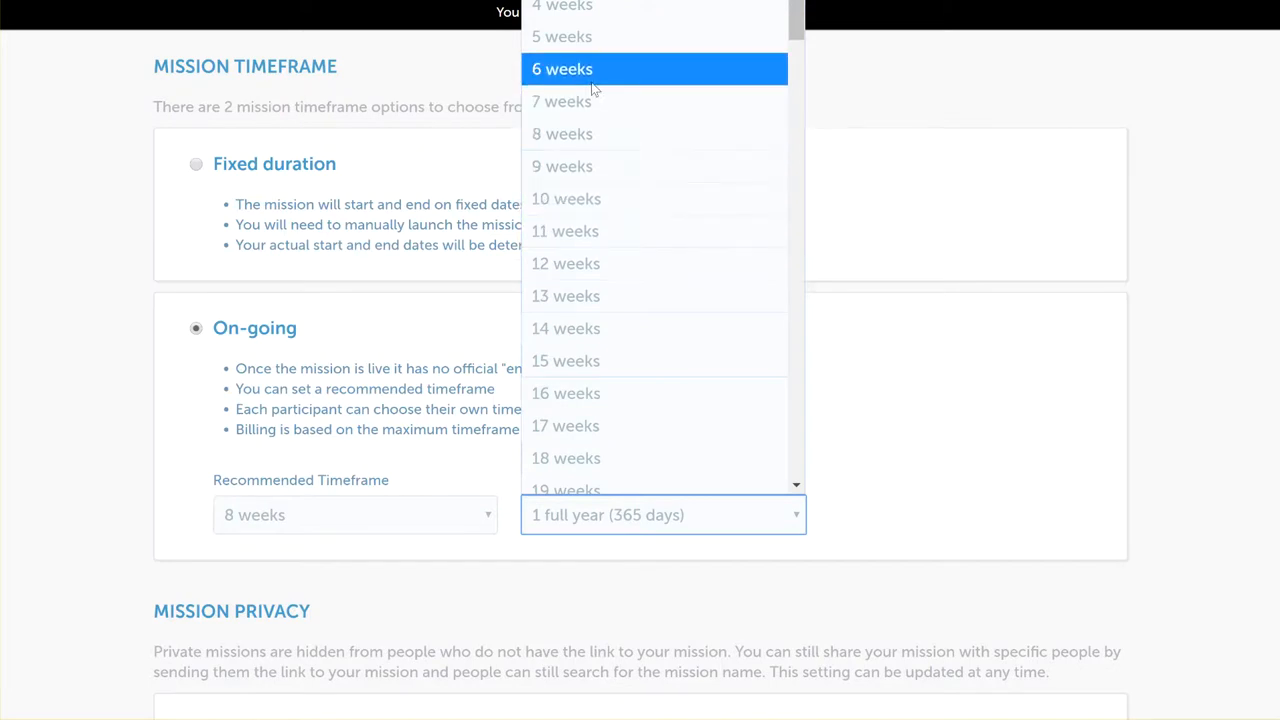
click(584, 19)
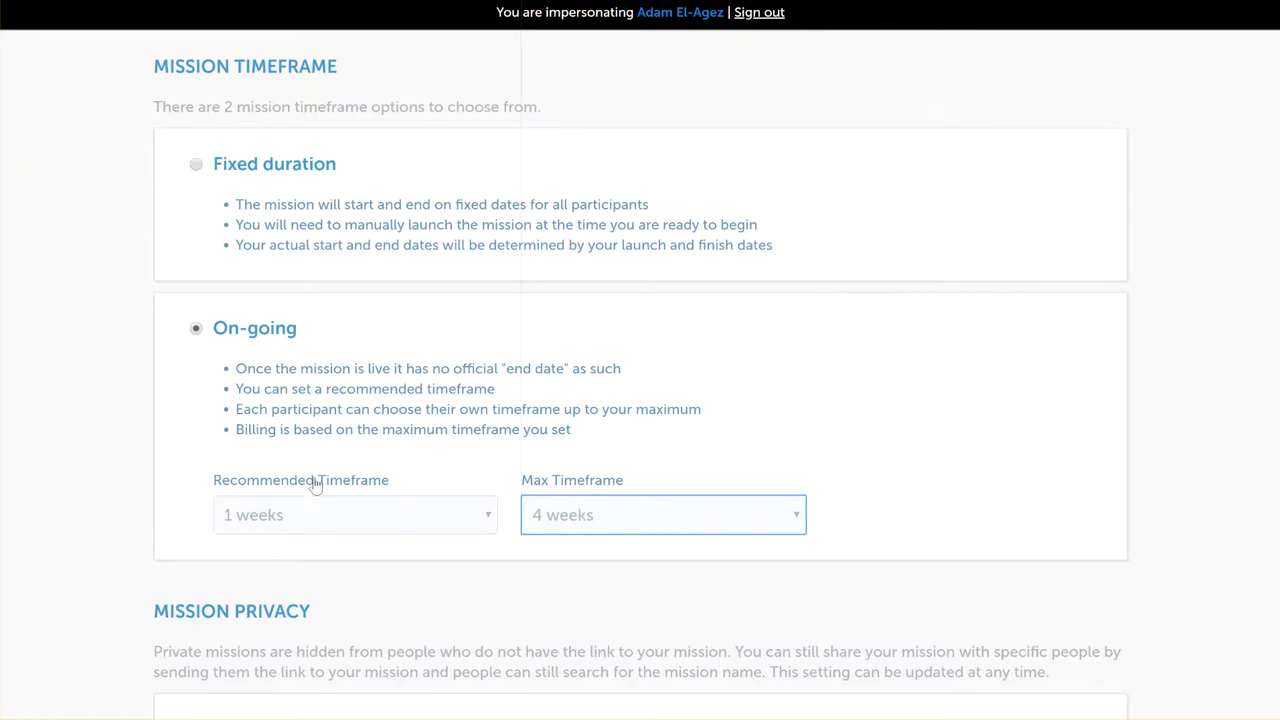
click(287, 531)
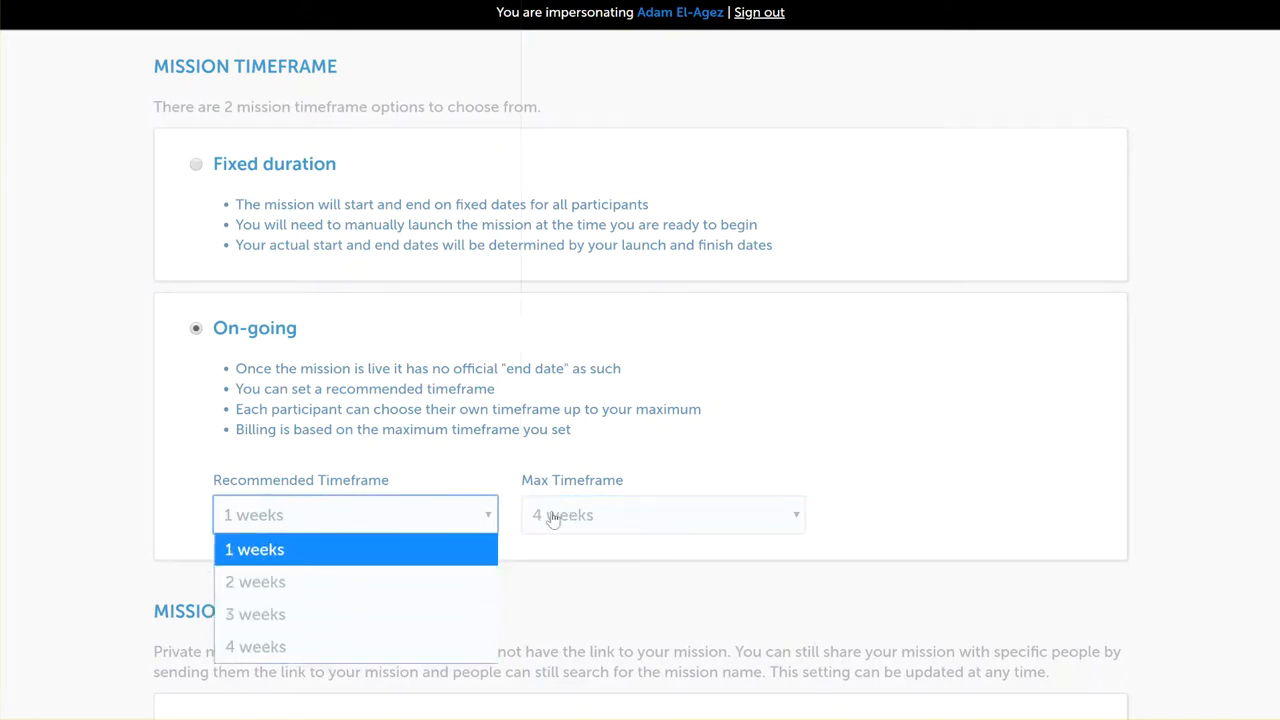
click(274, 587)
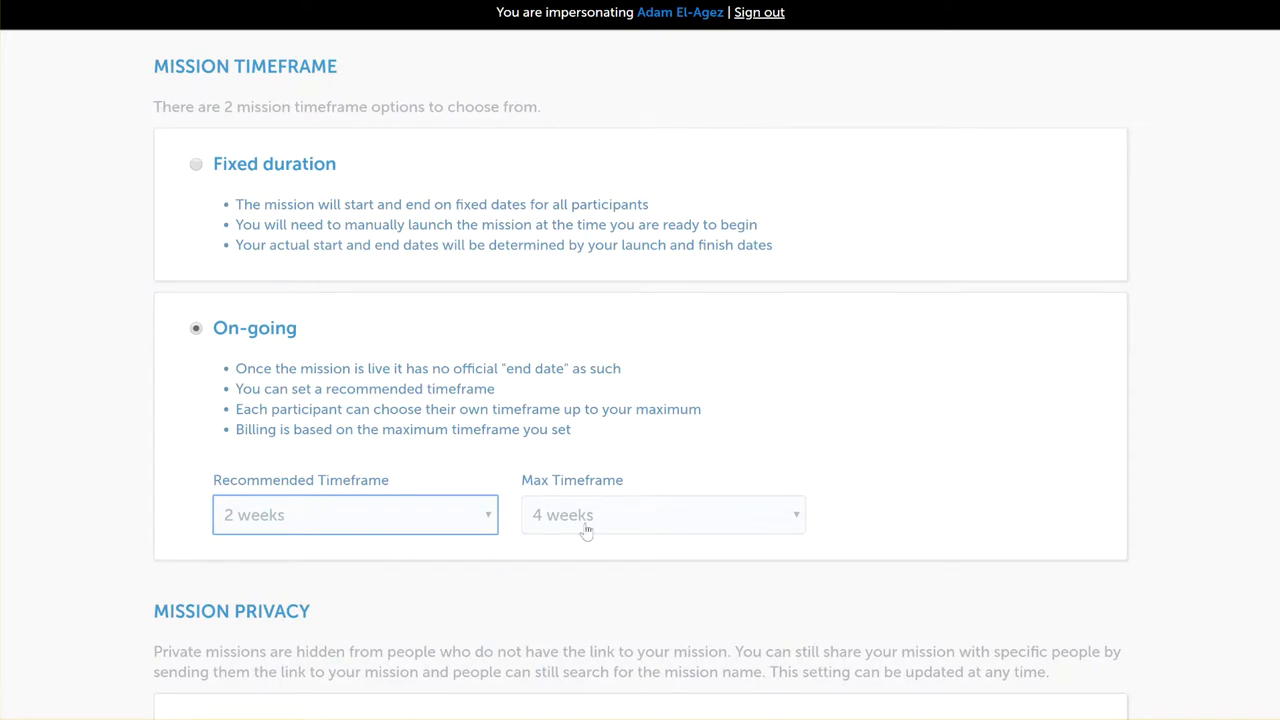
- Review the timeframe and privacy settings, keep the mission Public, and create the mission
scroll(986, 457, down, 3)
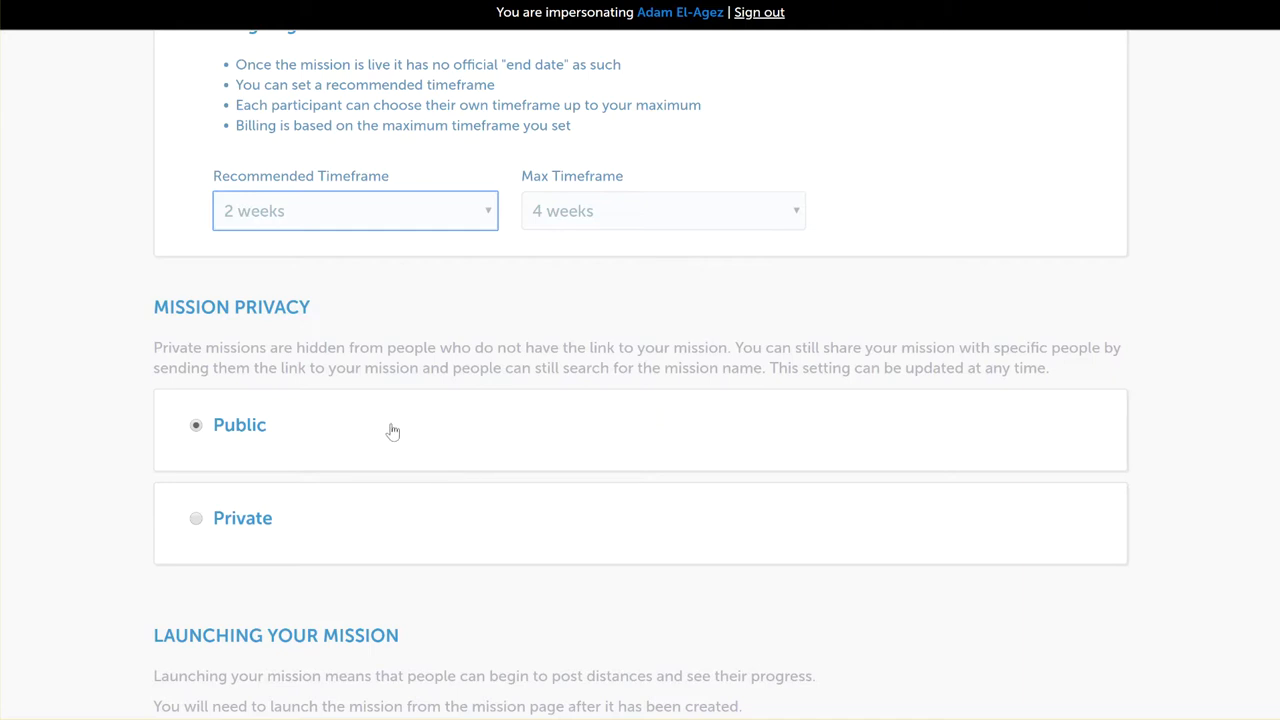
scroll(386, 426, down, 2)
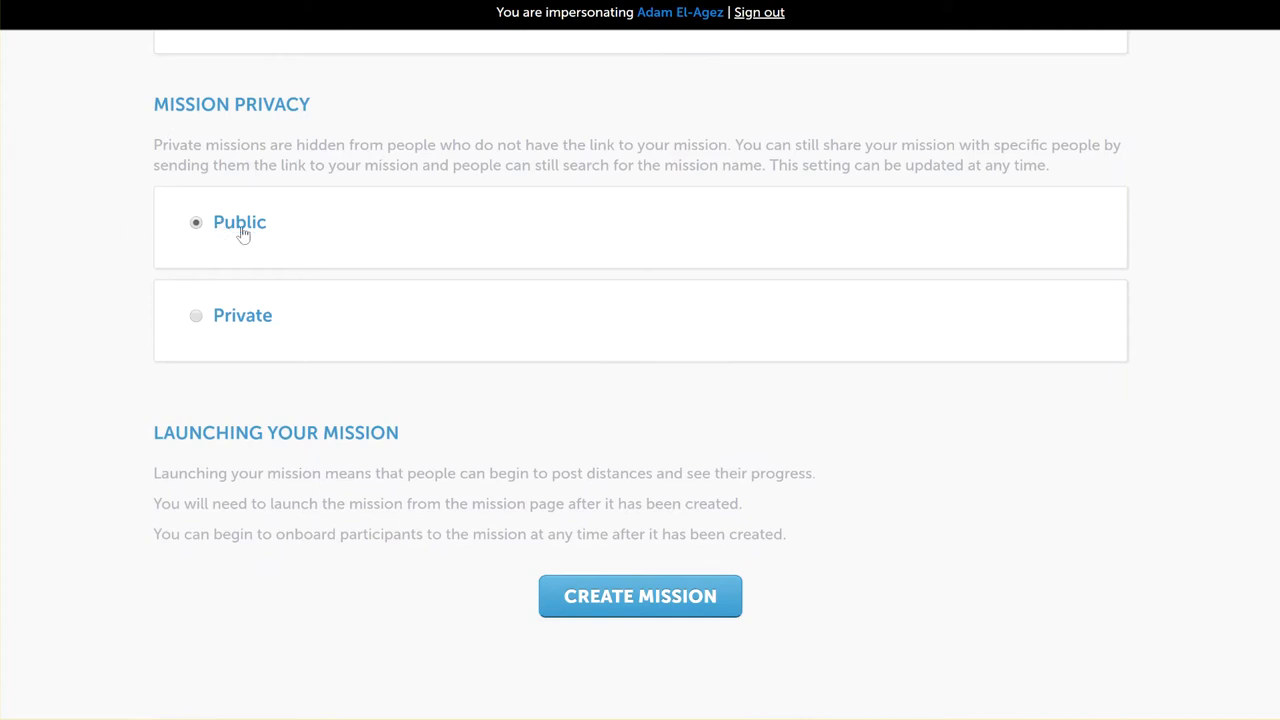
scroll(890, 466, up, 8)
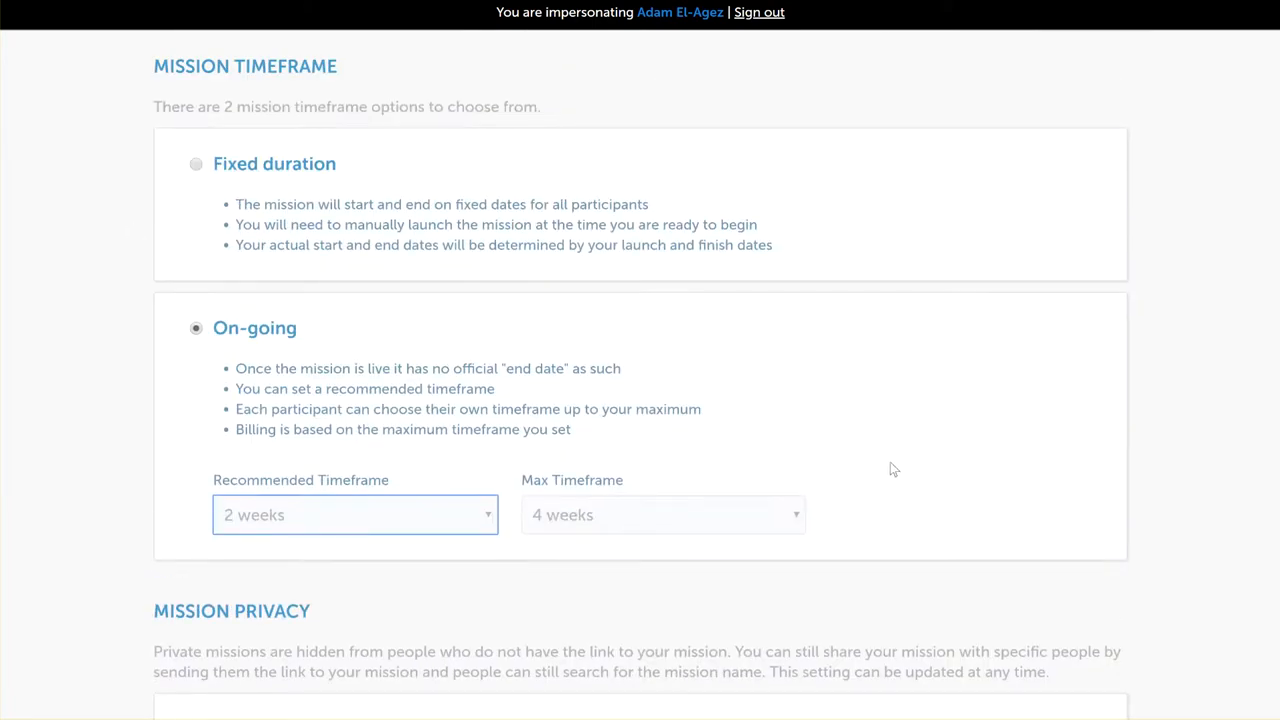
scroll(890, 466, down, 6)
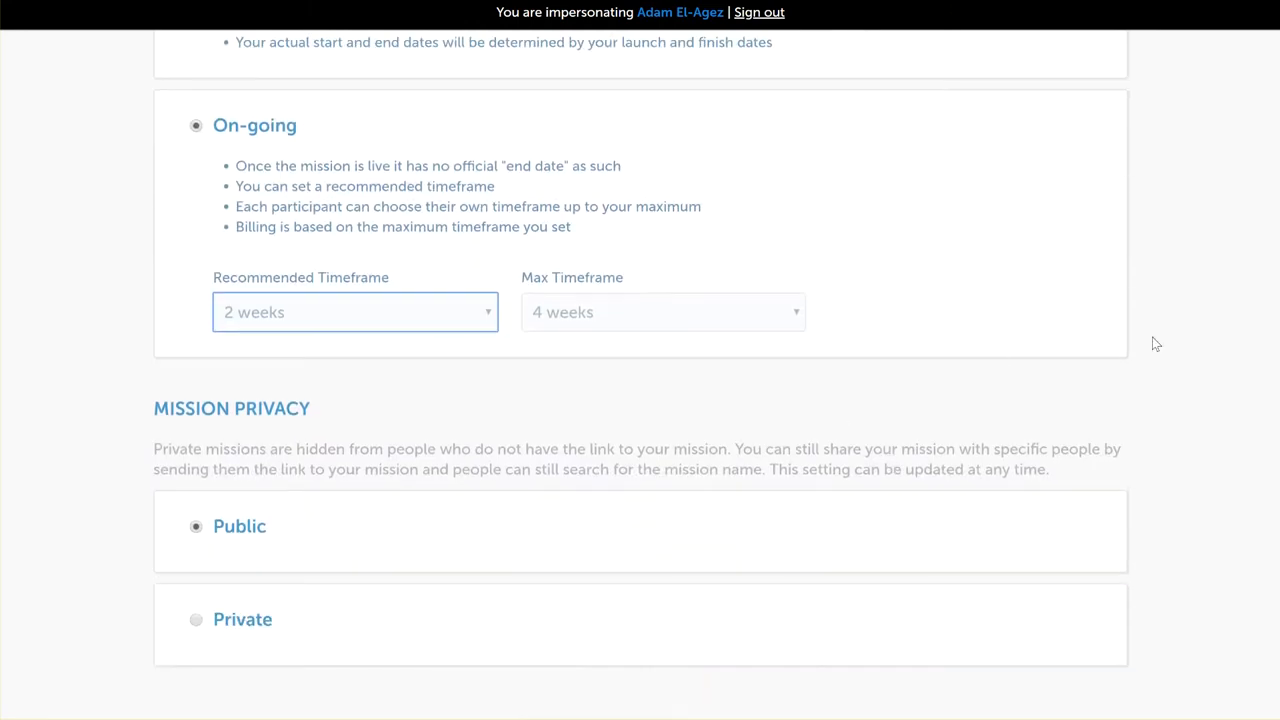
scroll(1151, 343, down, 5)
click(676, 372)
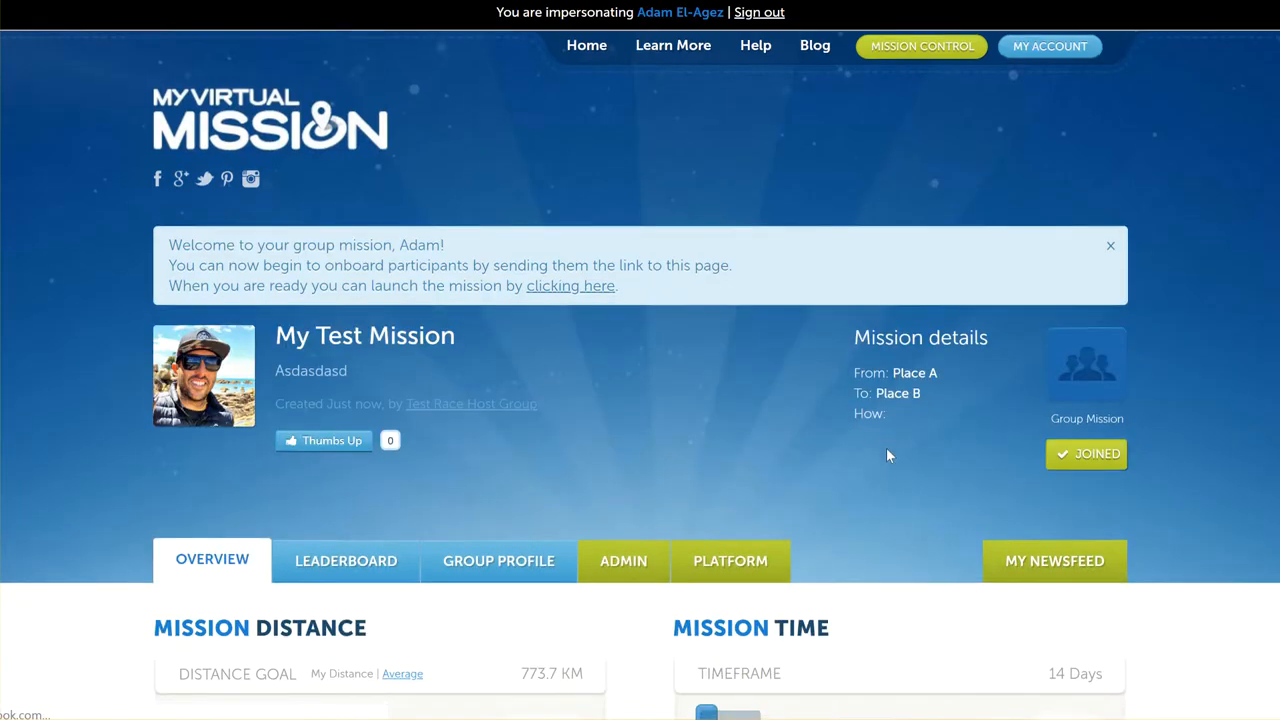
- Examine the new mission's overview page, including its details, the whole route on the map, and the comments and participants sections
scroll(887, 455, down, 1)
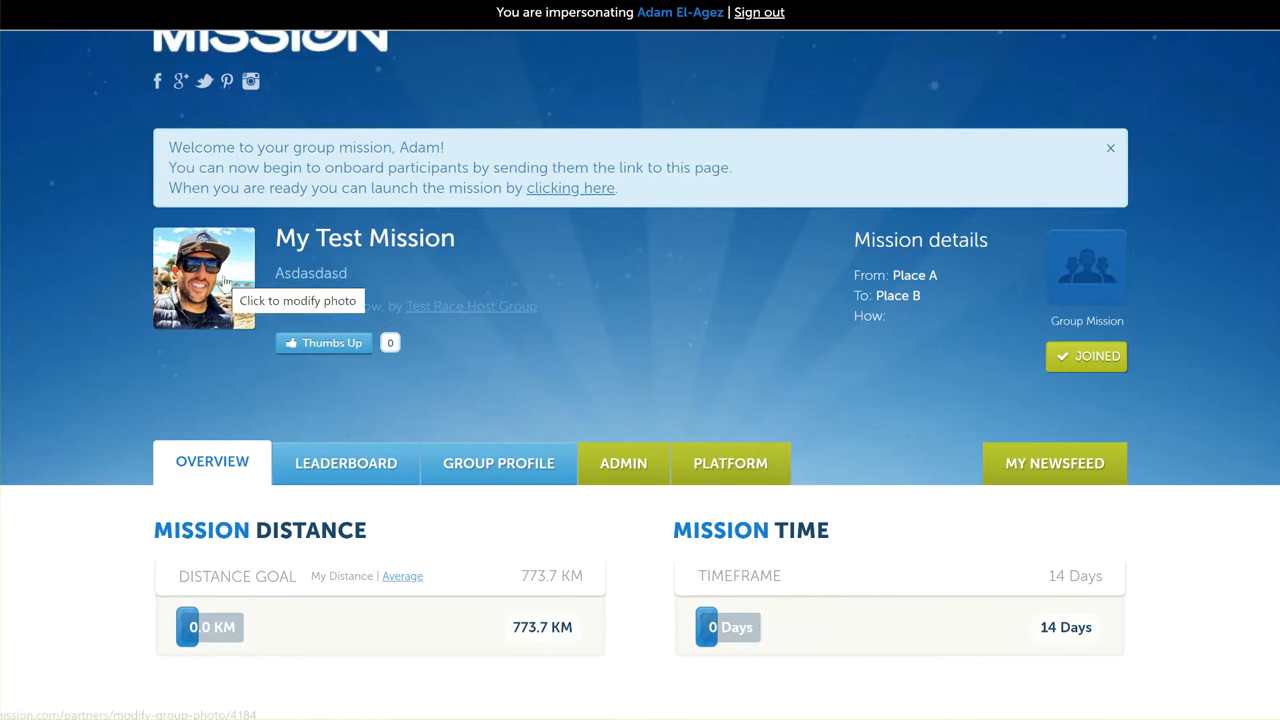
scroll(790, 295, up, 1)
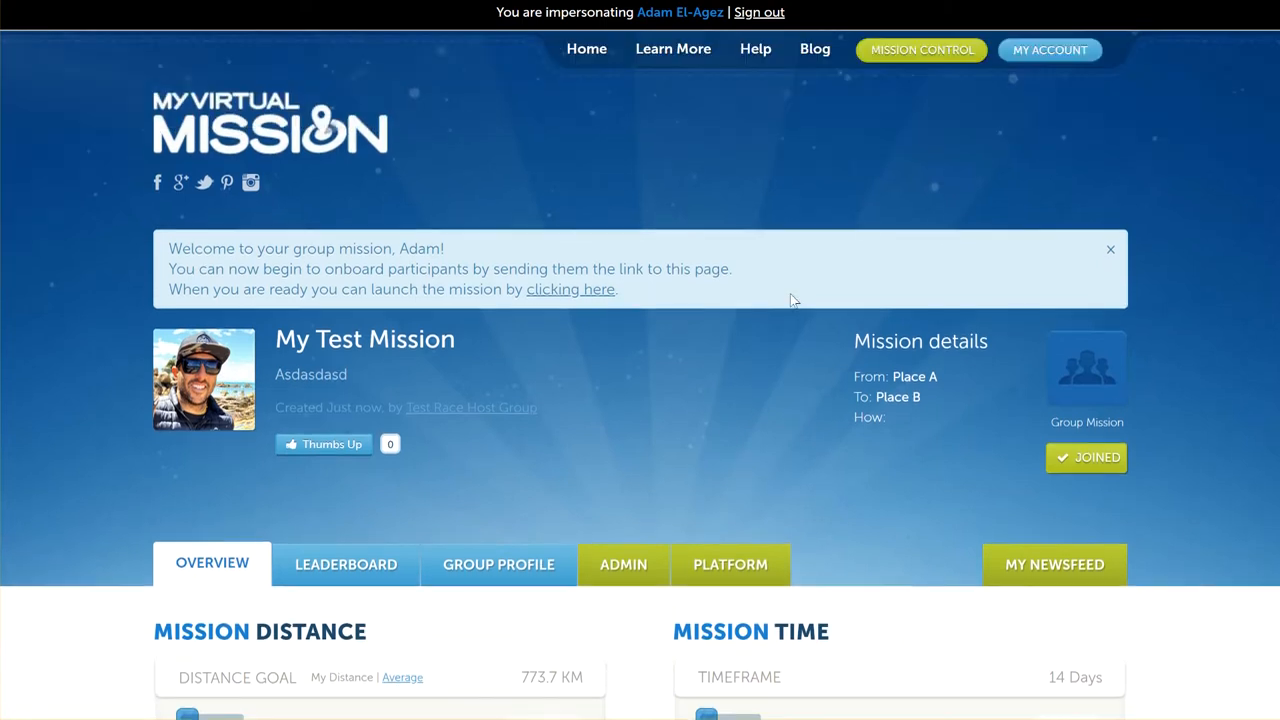
scroll(790, 300, down, 10)
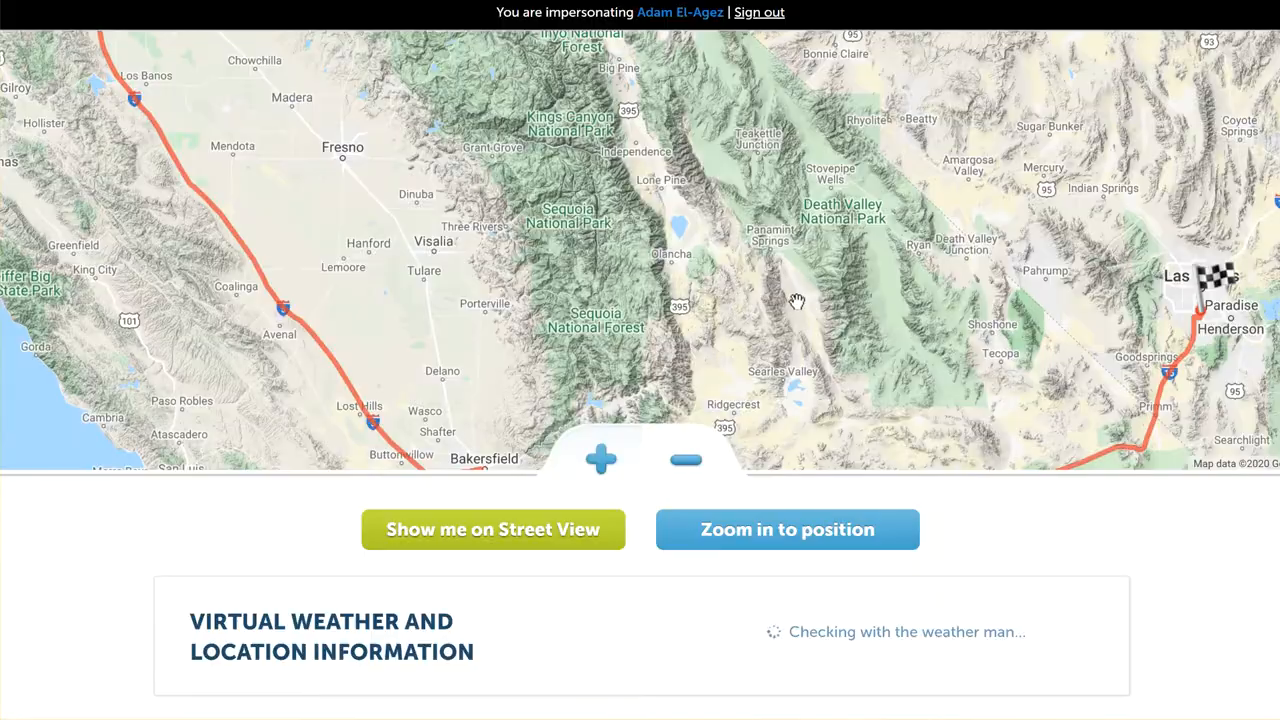
click(686, 460)
click(686, 460)
scroll(1080, 526, up, 3)
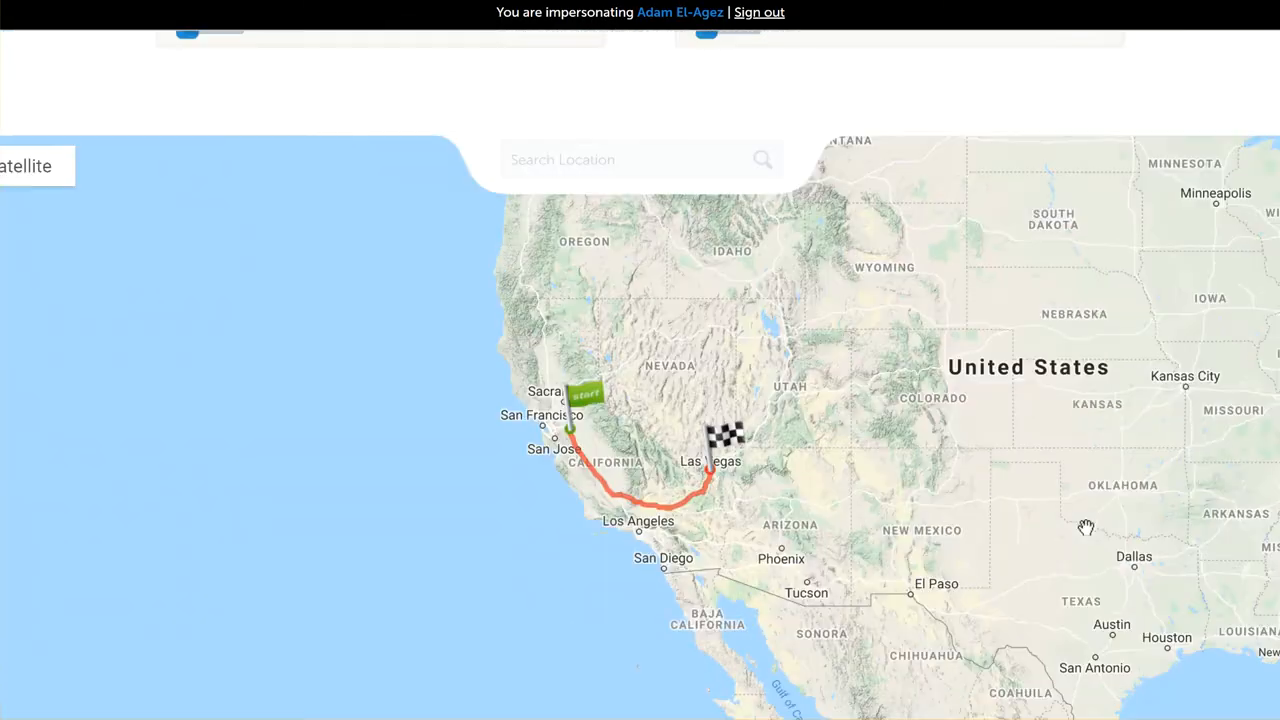
scroll(1086, 528, down, 5)
scroll(1092, 535, down, 2)
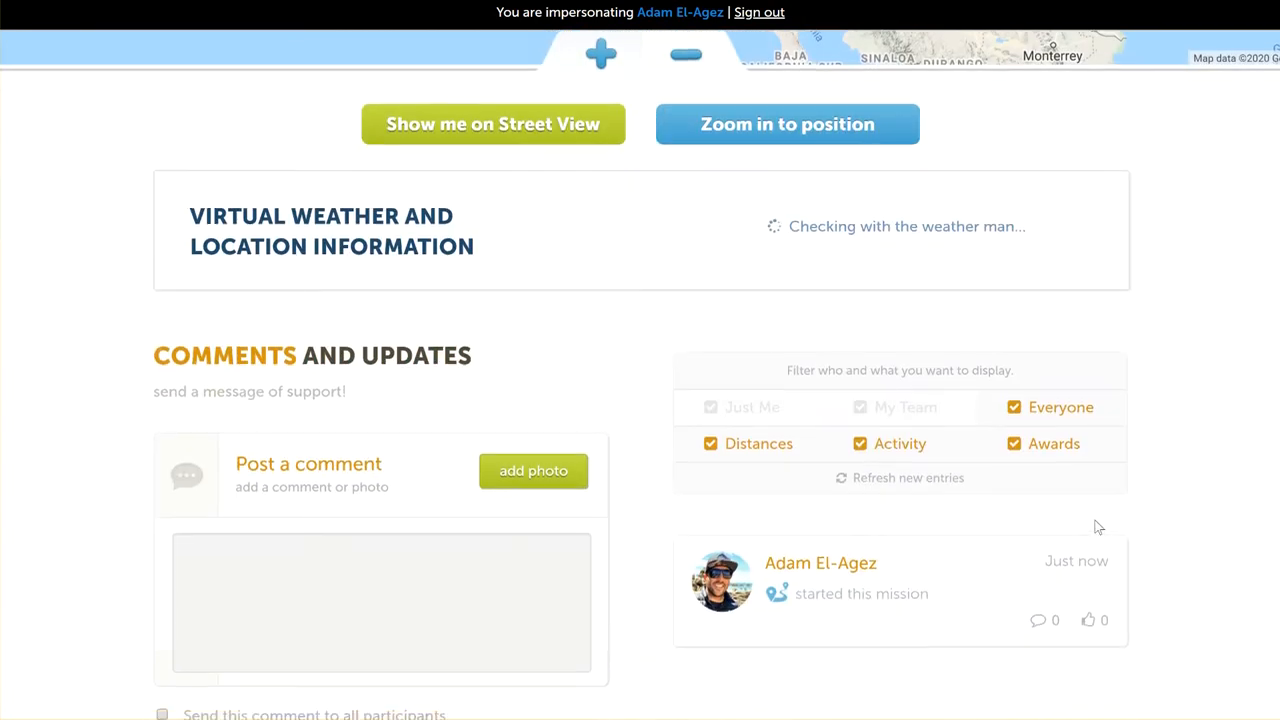
scroll(980, 460, down, 7)
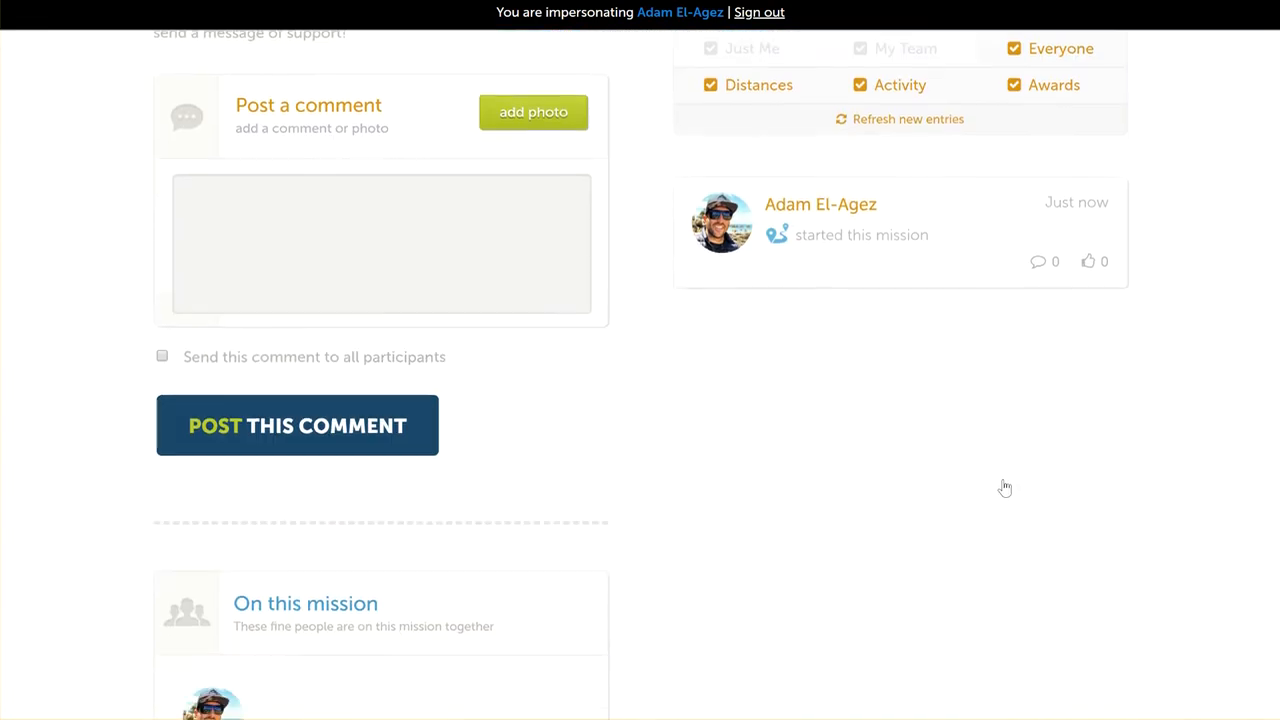
- Open the mission's leaderboard and look over the standings area and its settings and filters
scroll(790, 455, up, 15)
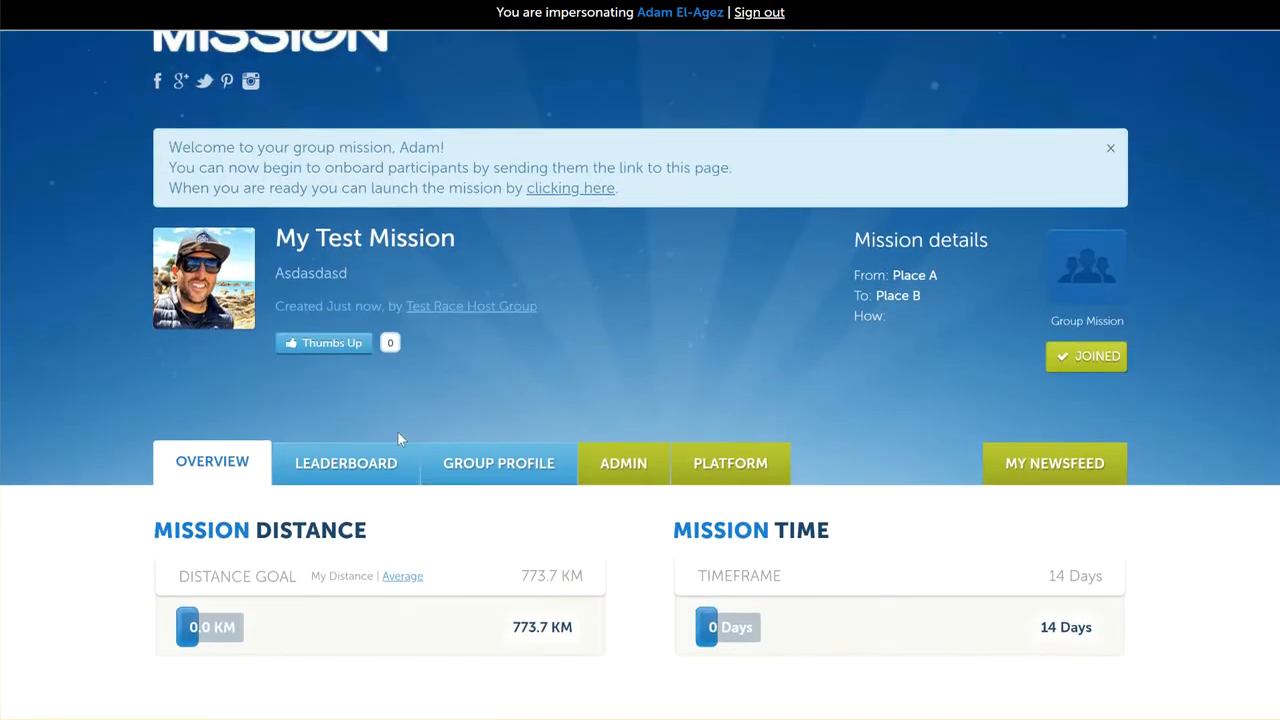
click(340, 465)
scroll(536, 476, down, 1)
scroll(536, 476, down, 2)
scroll(531, 394, up, 1)
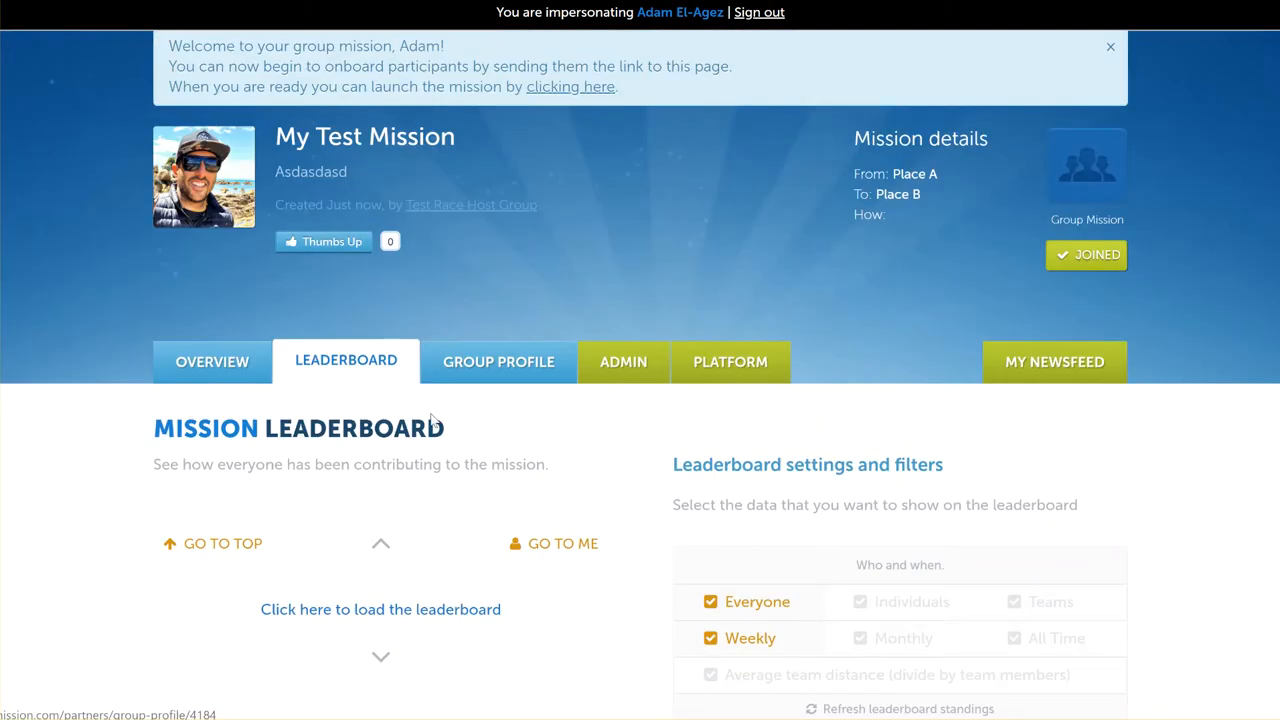
- Open the mission's admin page and review its data export, exercise type, participant invitation and auto join options
click(653, 372)
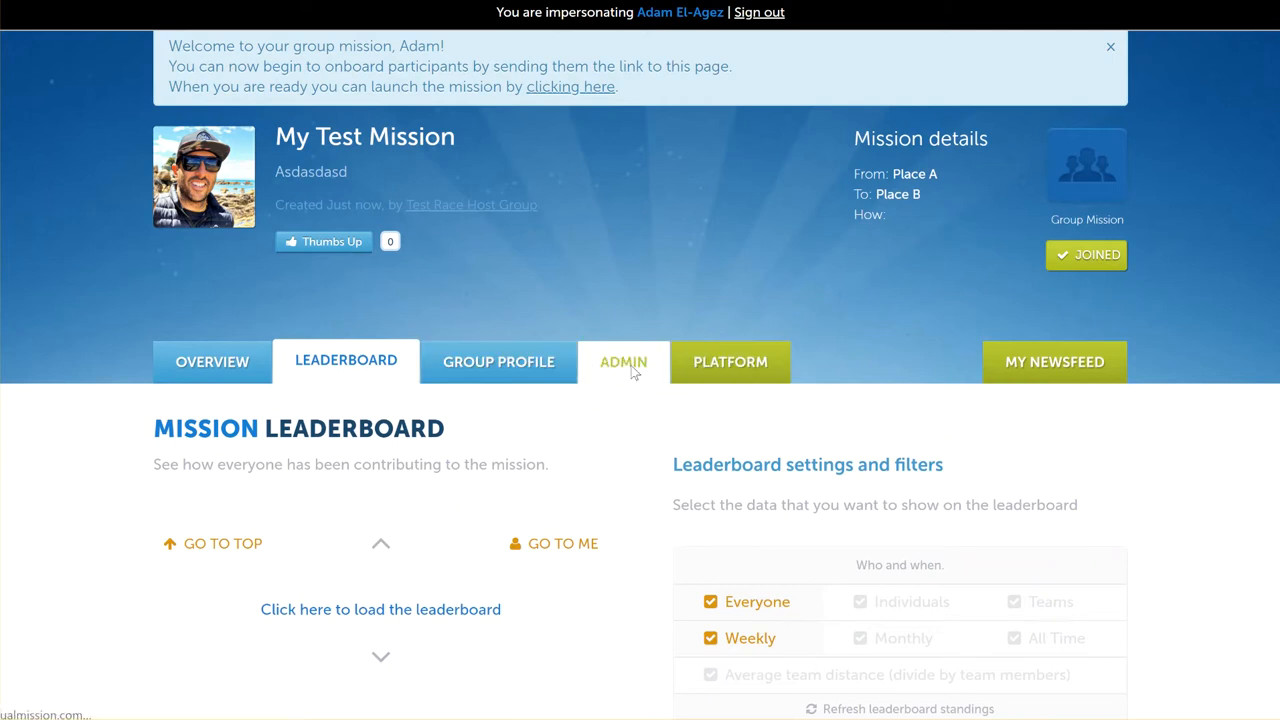
scroll(899, 432, down, 3)
scroll(899, 432, up, 3)
scroll(899, 432, down, 4)
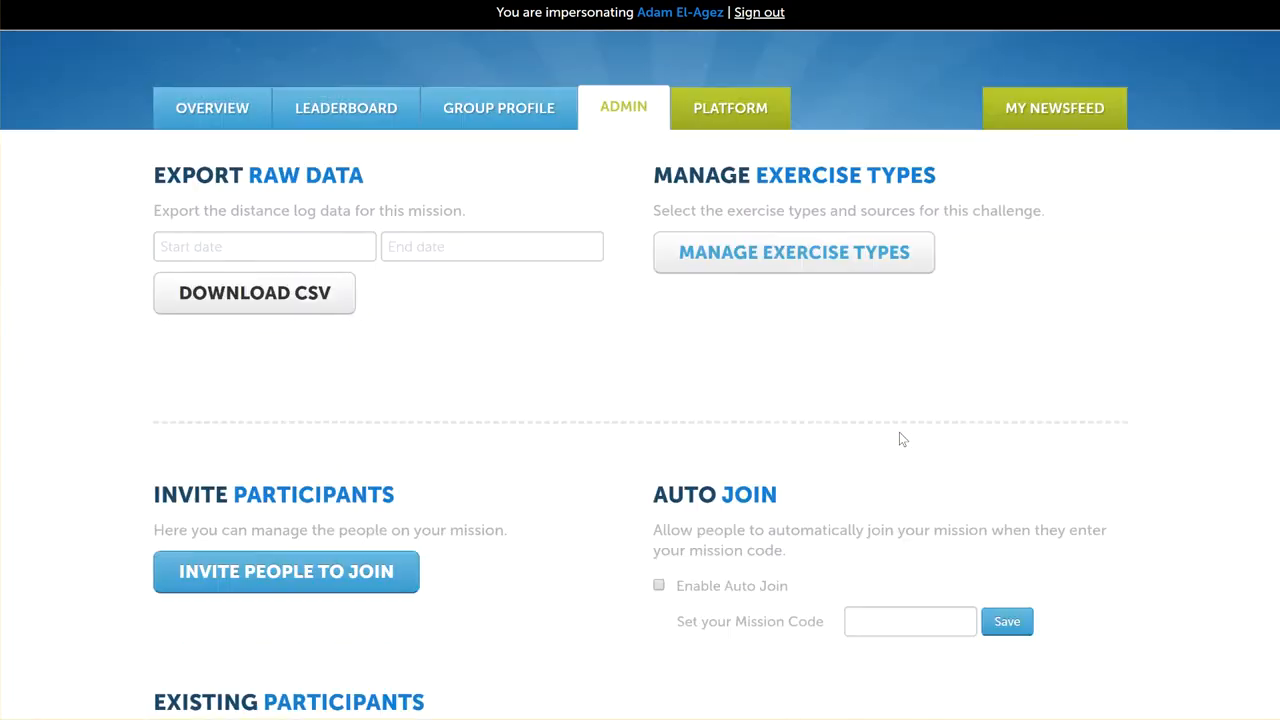
scroll(899, 432, up, 5)
- Open the mission's platform settings and review the header background, header text color and Facebook share image options
click(737, 369)
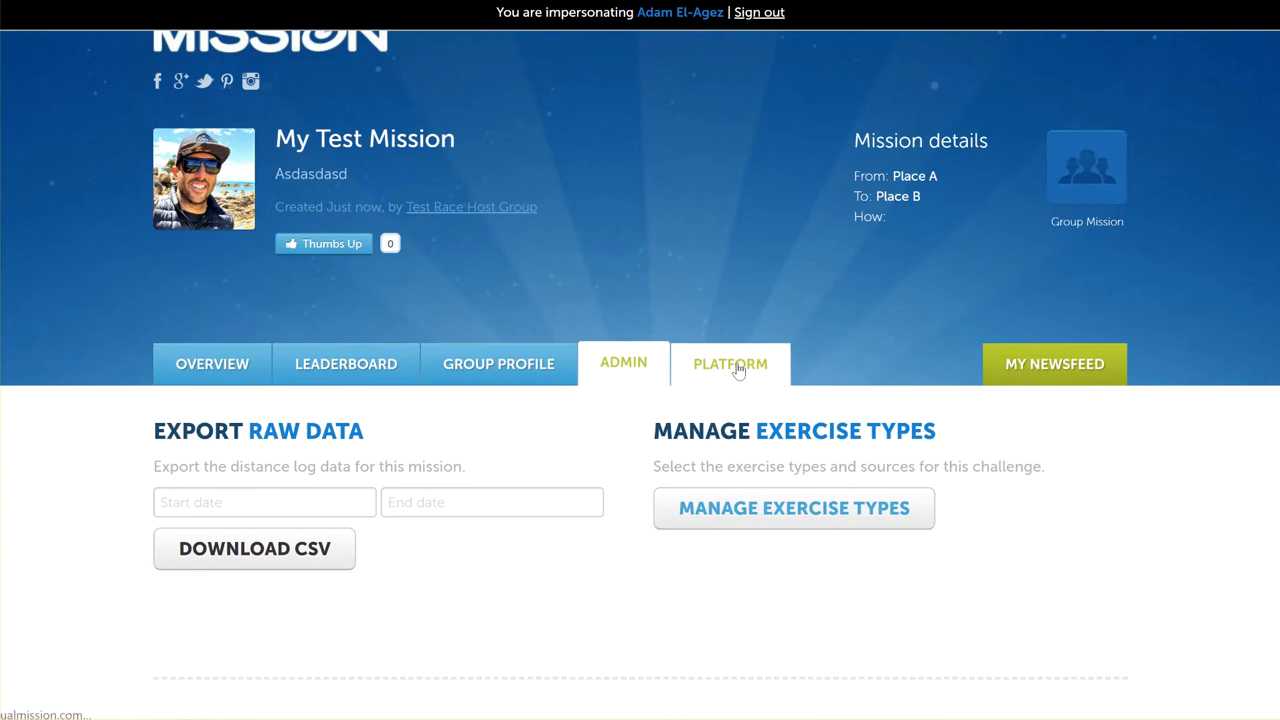
scroll(683, 431, down, 4)
scroll(723, 431, up, 1)
scroll(725, 432, down, 5)
scroll(723, 431, up, 6)
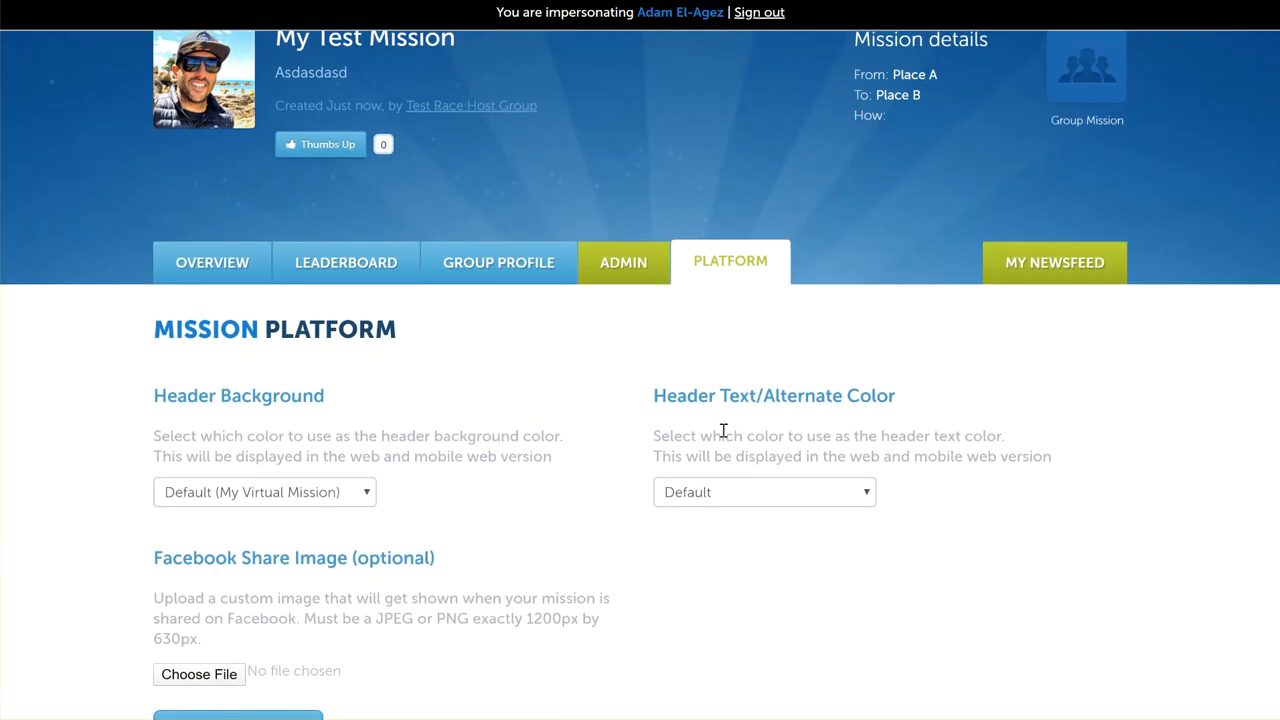
scroll(723, 431, up, 2)
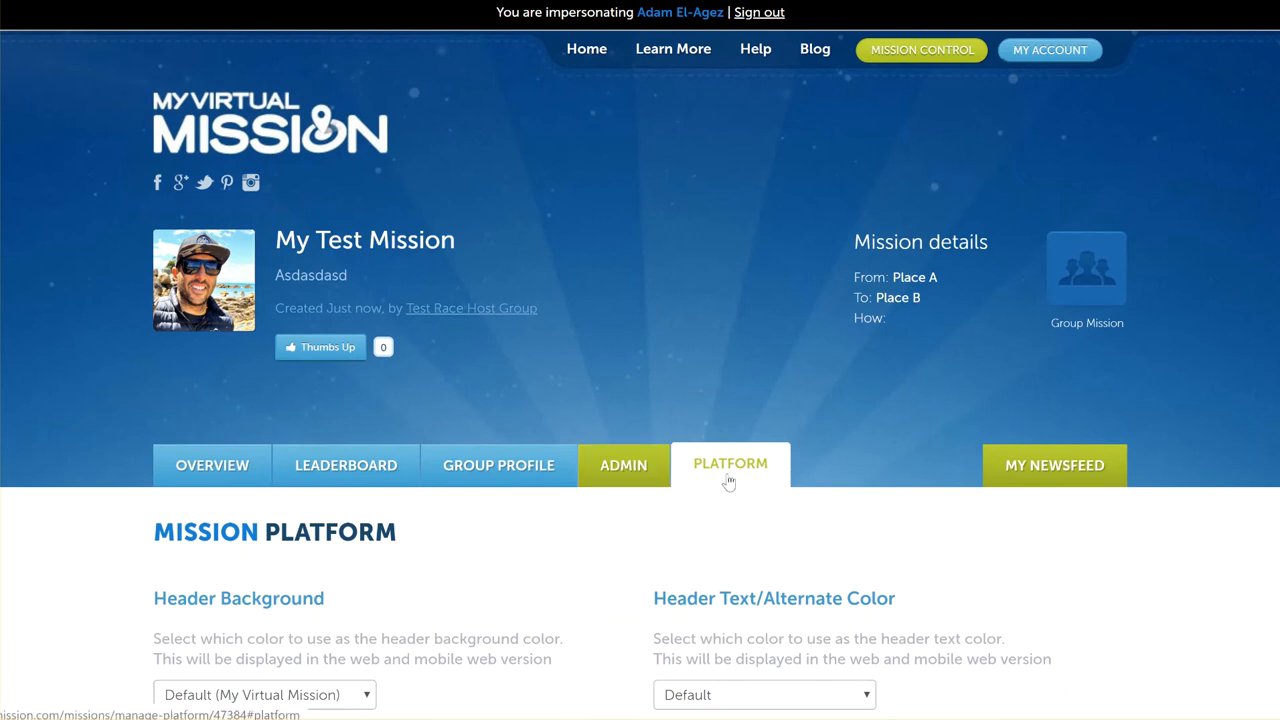